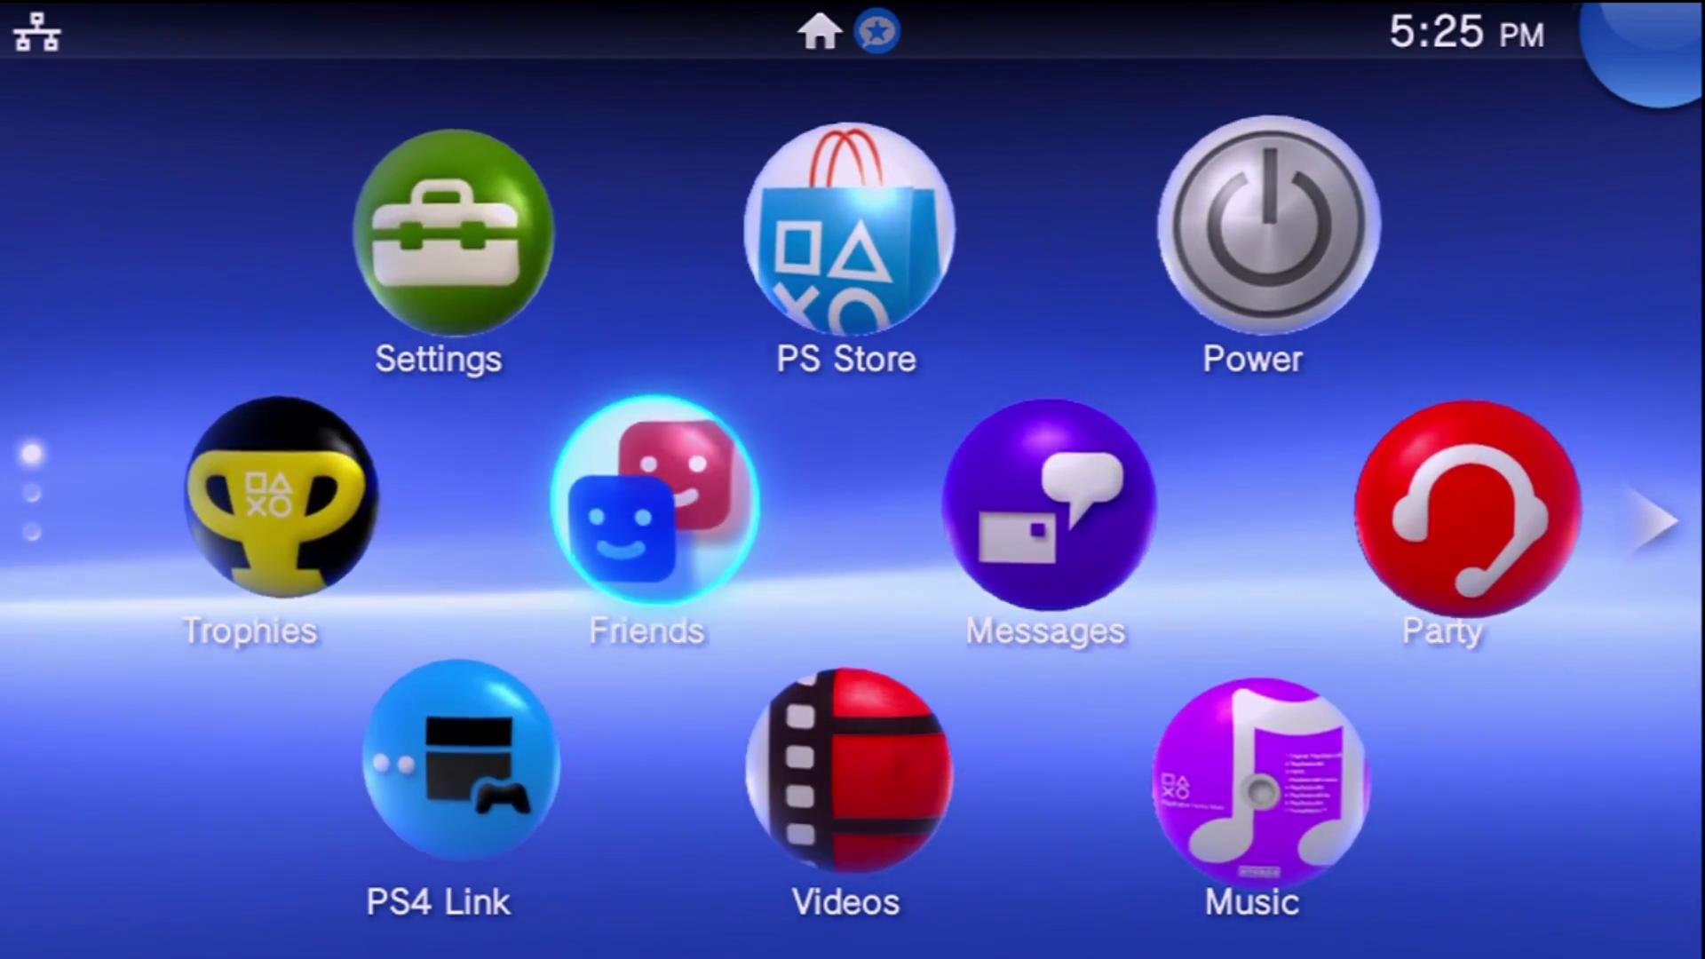
Step: Launch VitaShell from the PlayStation TV home screen
key("Down")
key("Down")
key("Down")
key("Down")
key("Down")
key("Return")
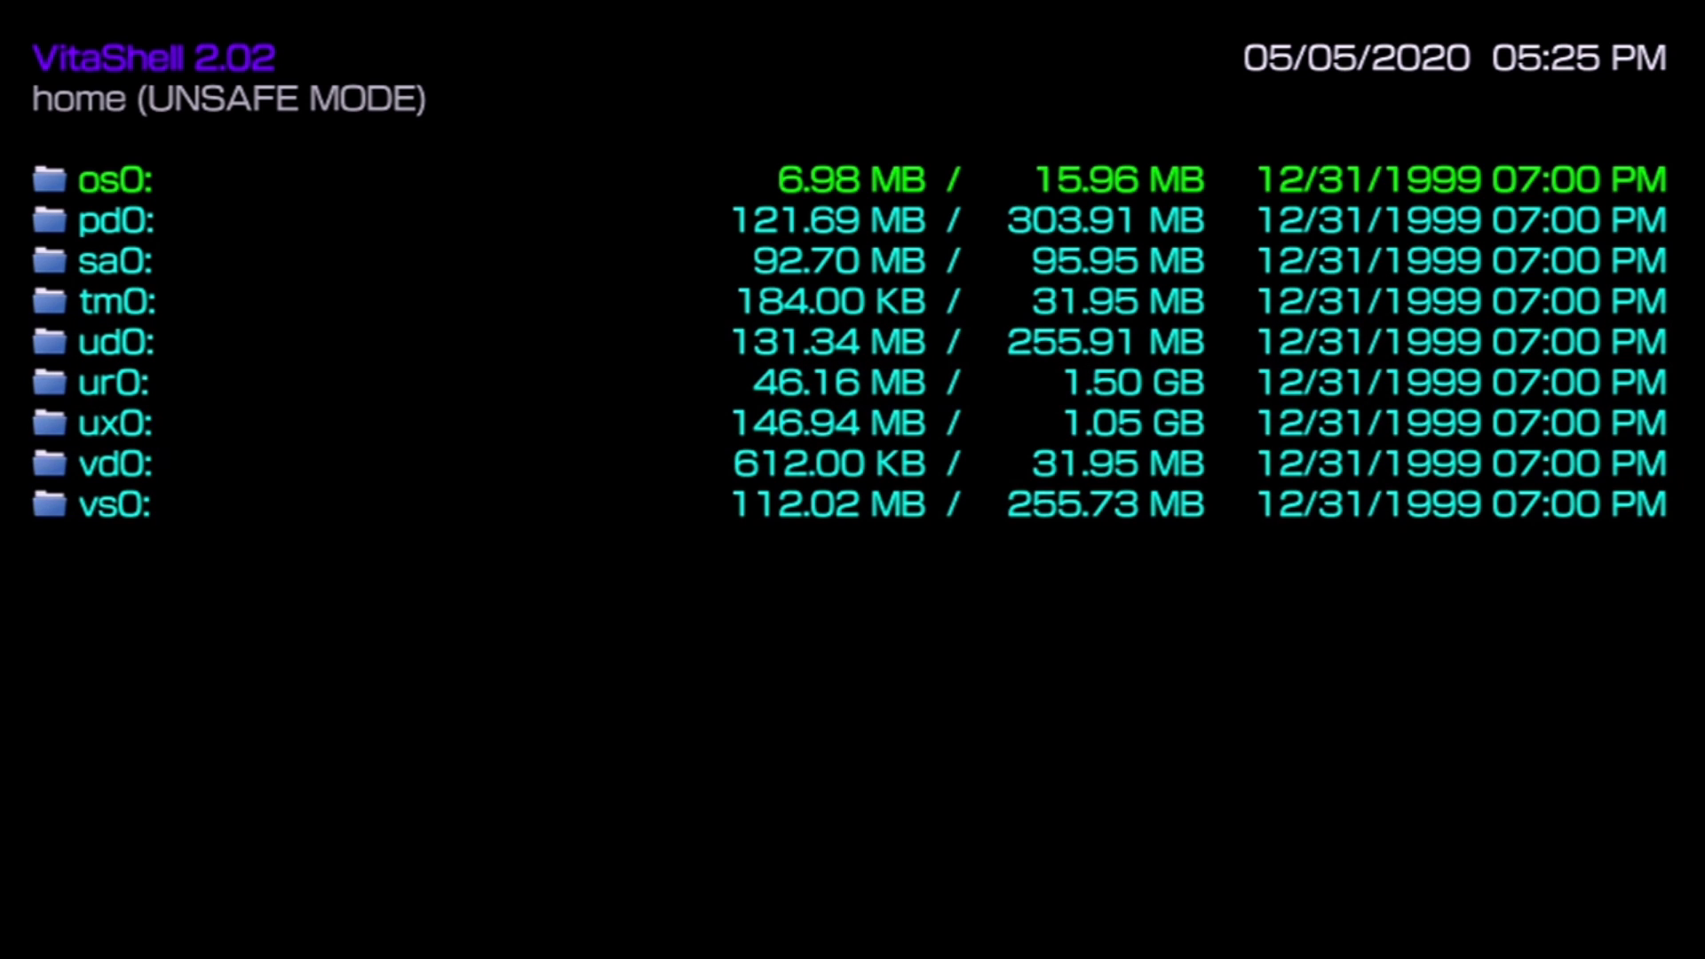
Step: Look through the partitions listed in VitaShell's home and close the app
key("Down")
key("Down")
key("Down")
key("Down")
key("Down")
key("Up")
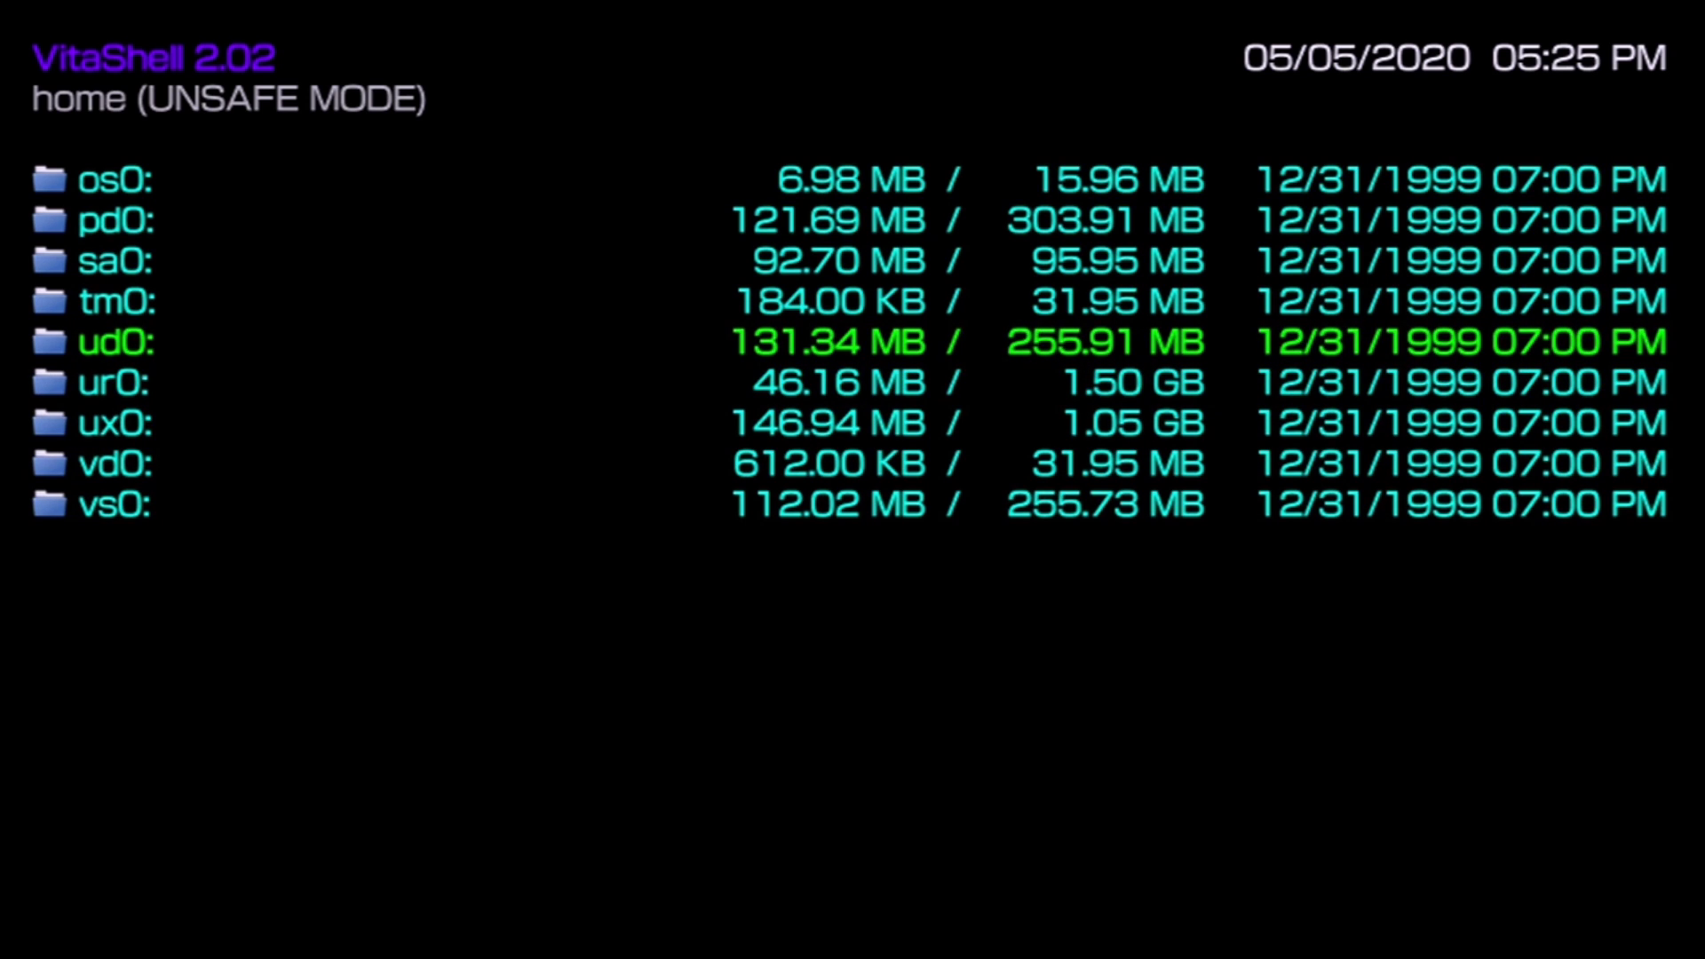
key("Up")
key("Up")
key("Up")
key("Up")
key("super")
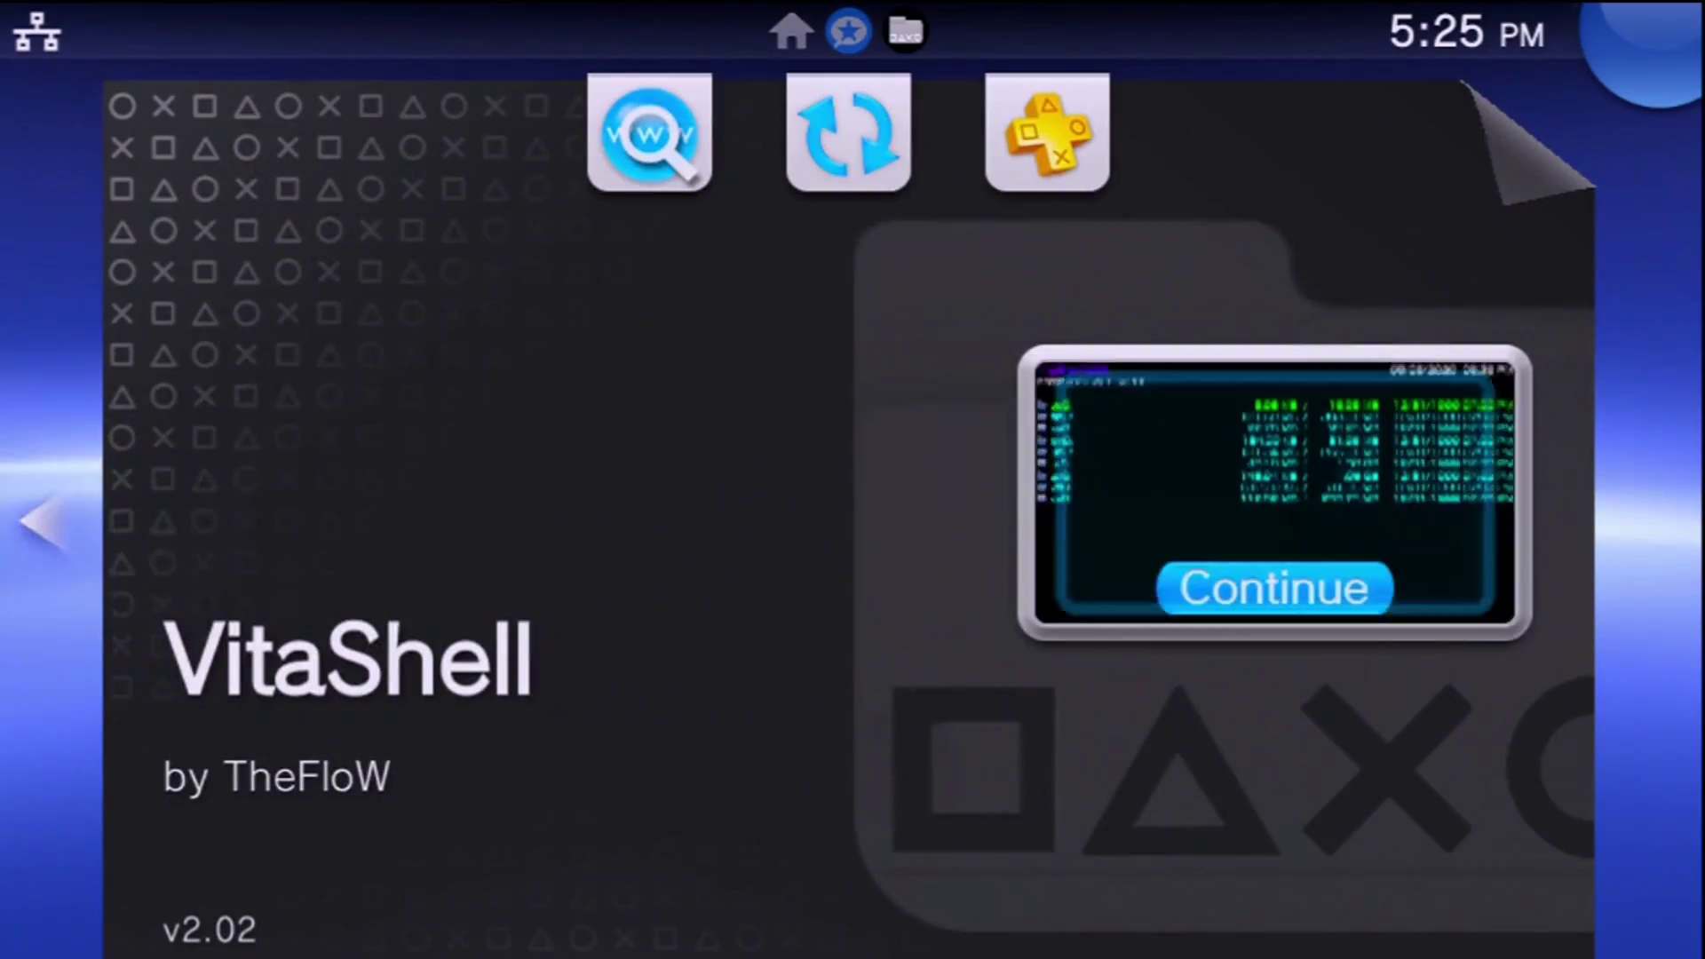
key("Escape")
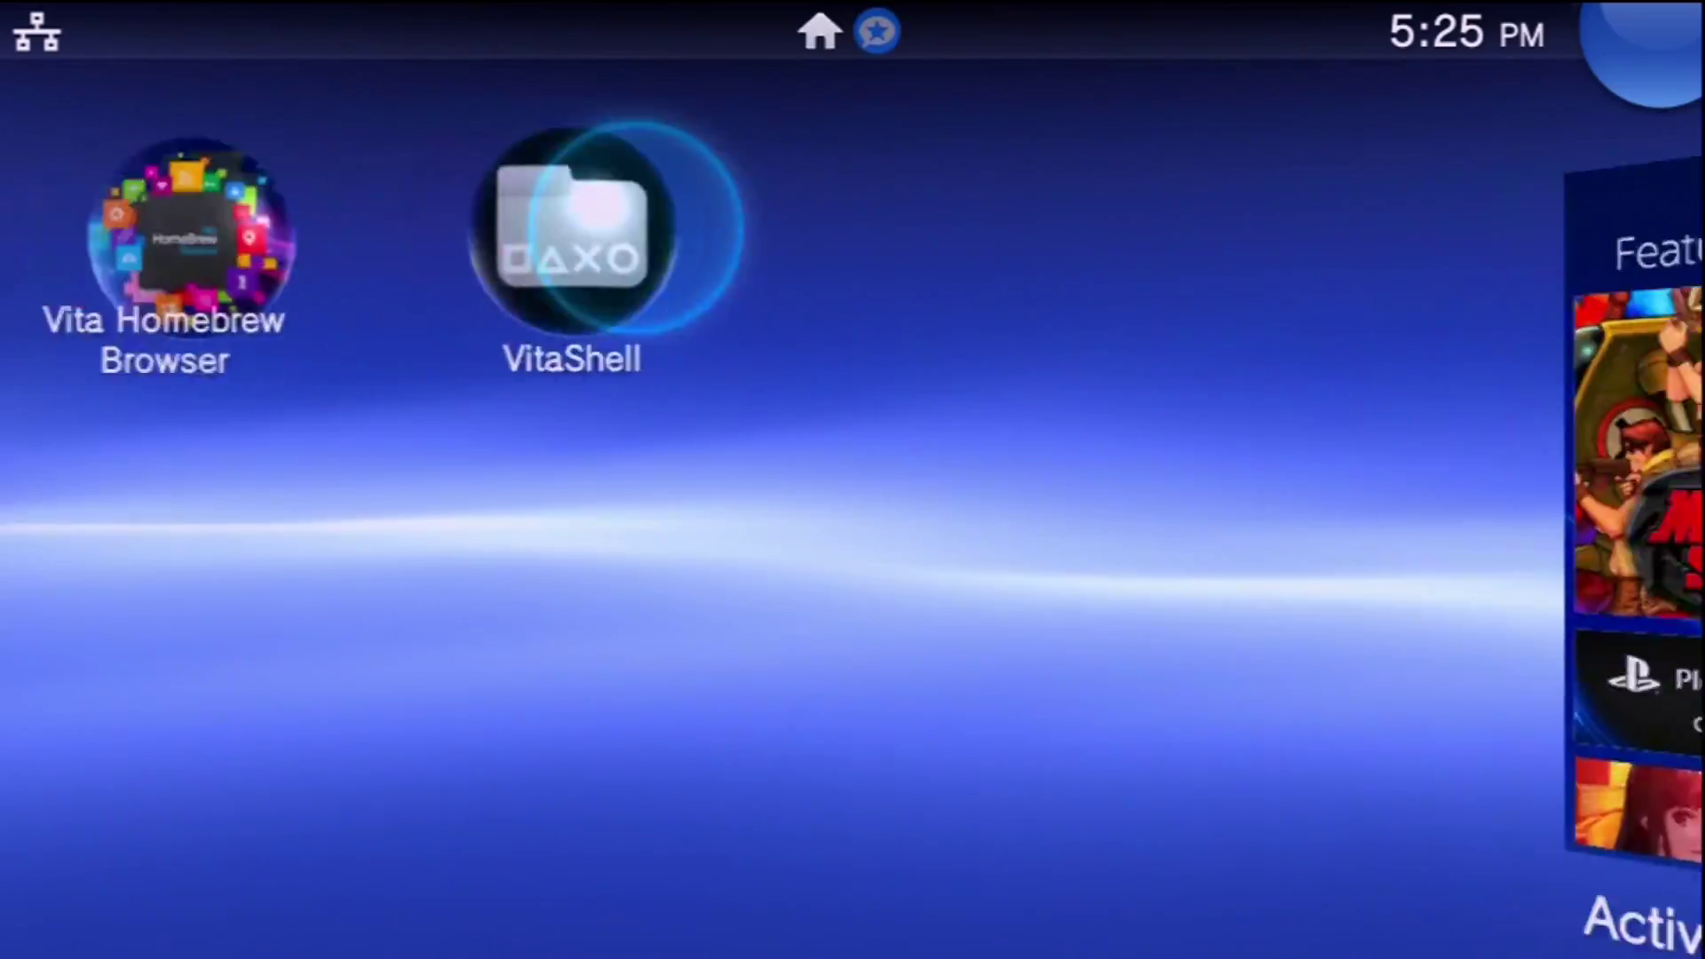
Step: Open HENkaku Settings in the system settings and check the Enable Unsafe Homebrew option
key("Down")
key("Down")
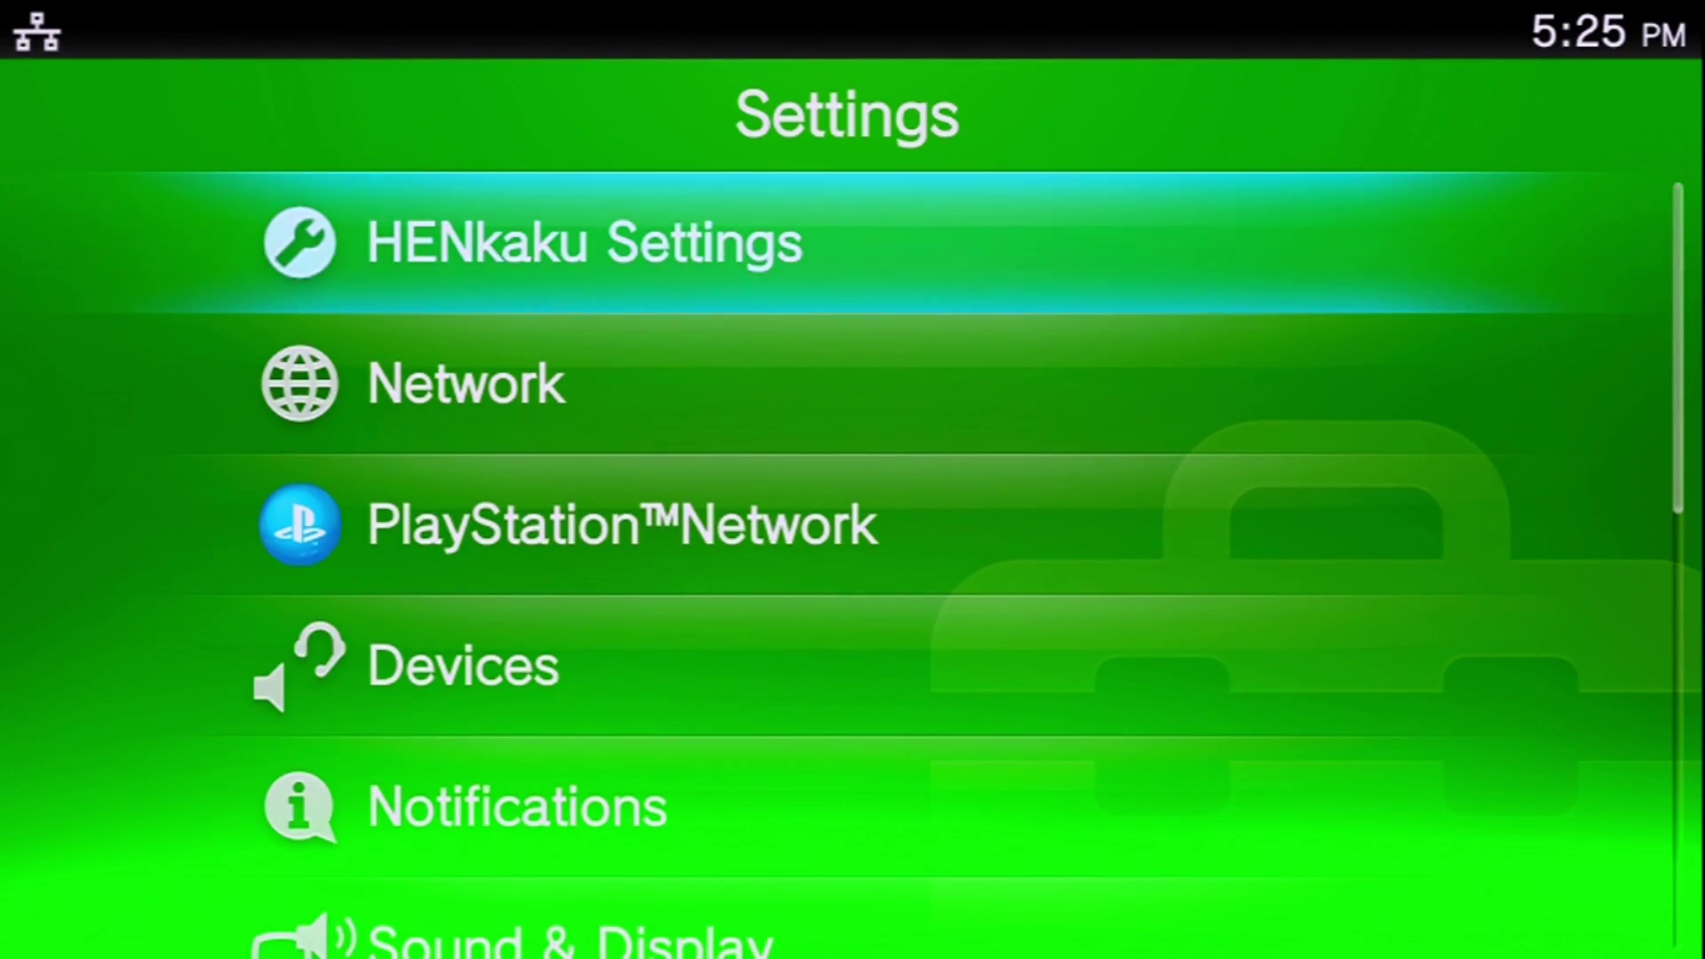
key("Return")
key("Down")
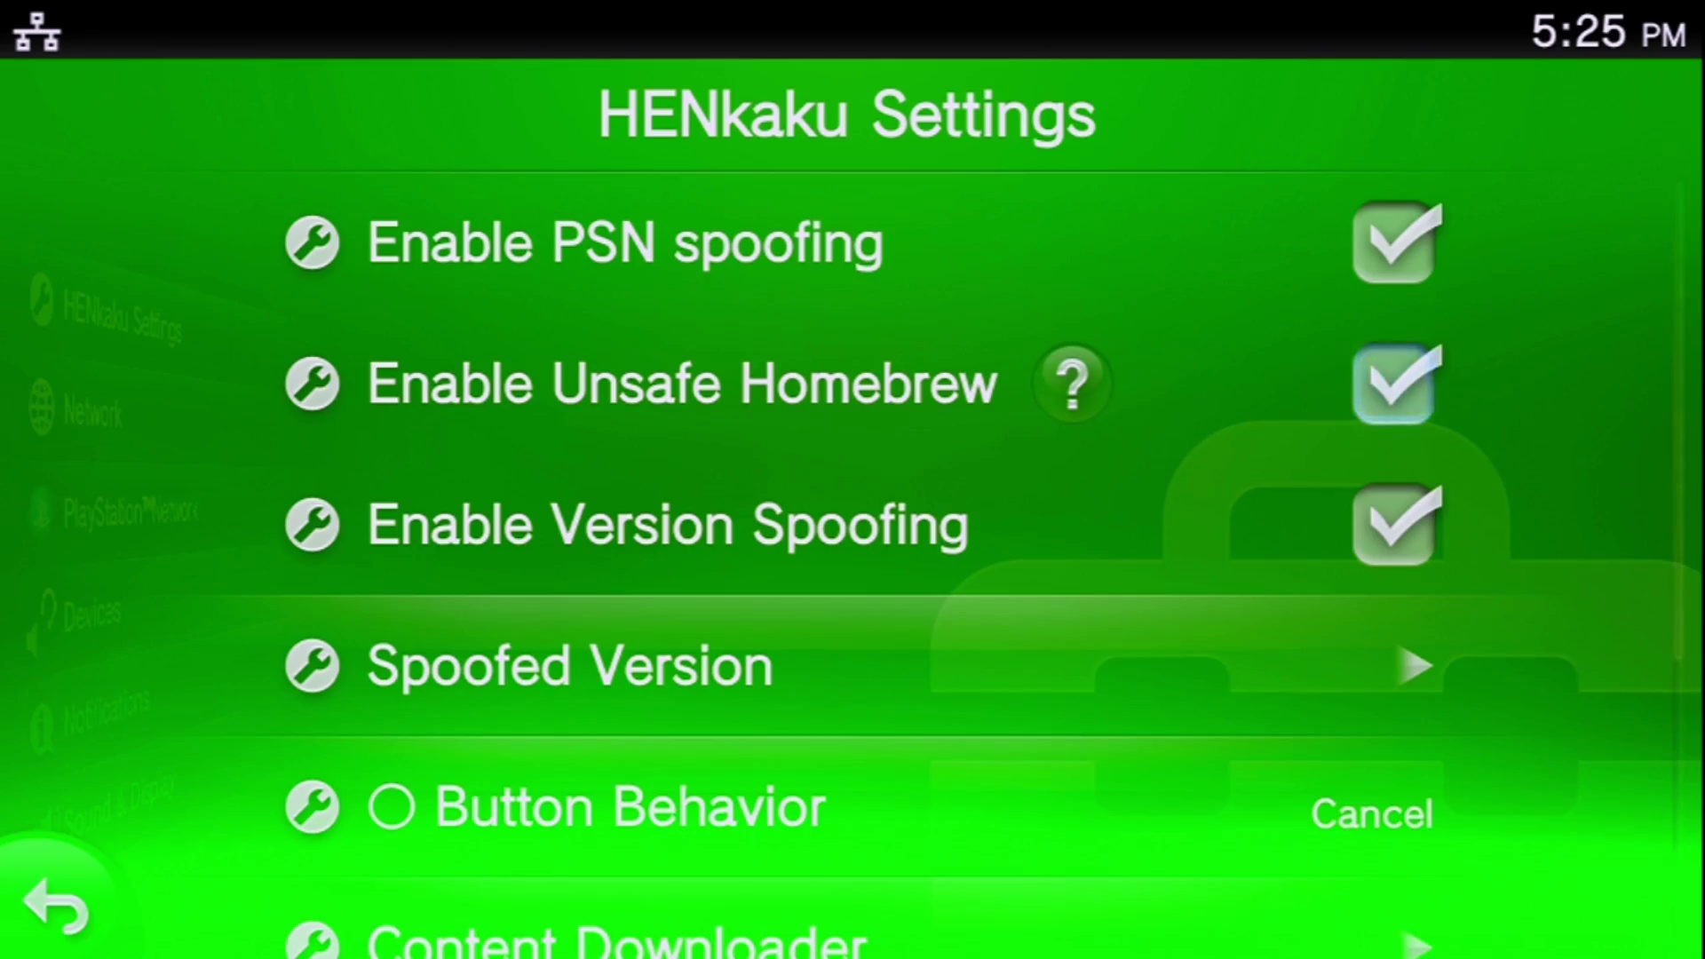
key("Escape")
Step: Return to the home screen and launch VitaShell again
key("Left")
key("Down")
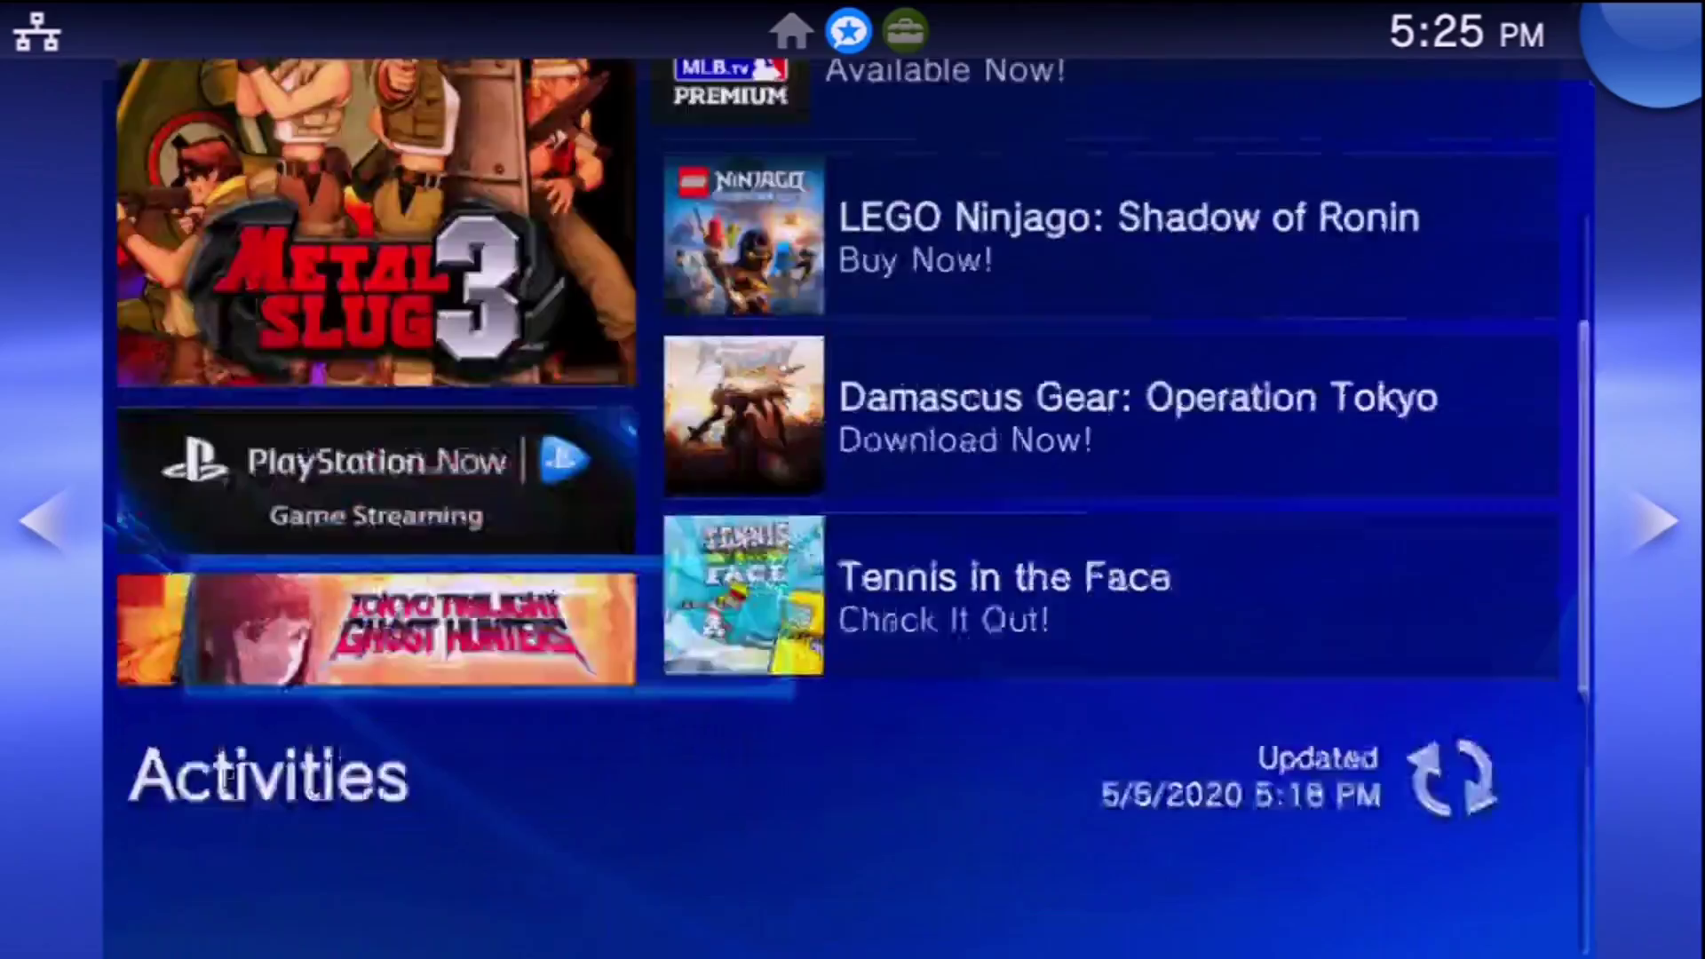
key("Left")
key("Down")
key("Down")
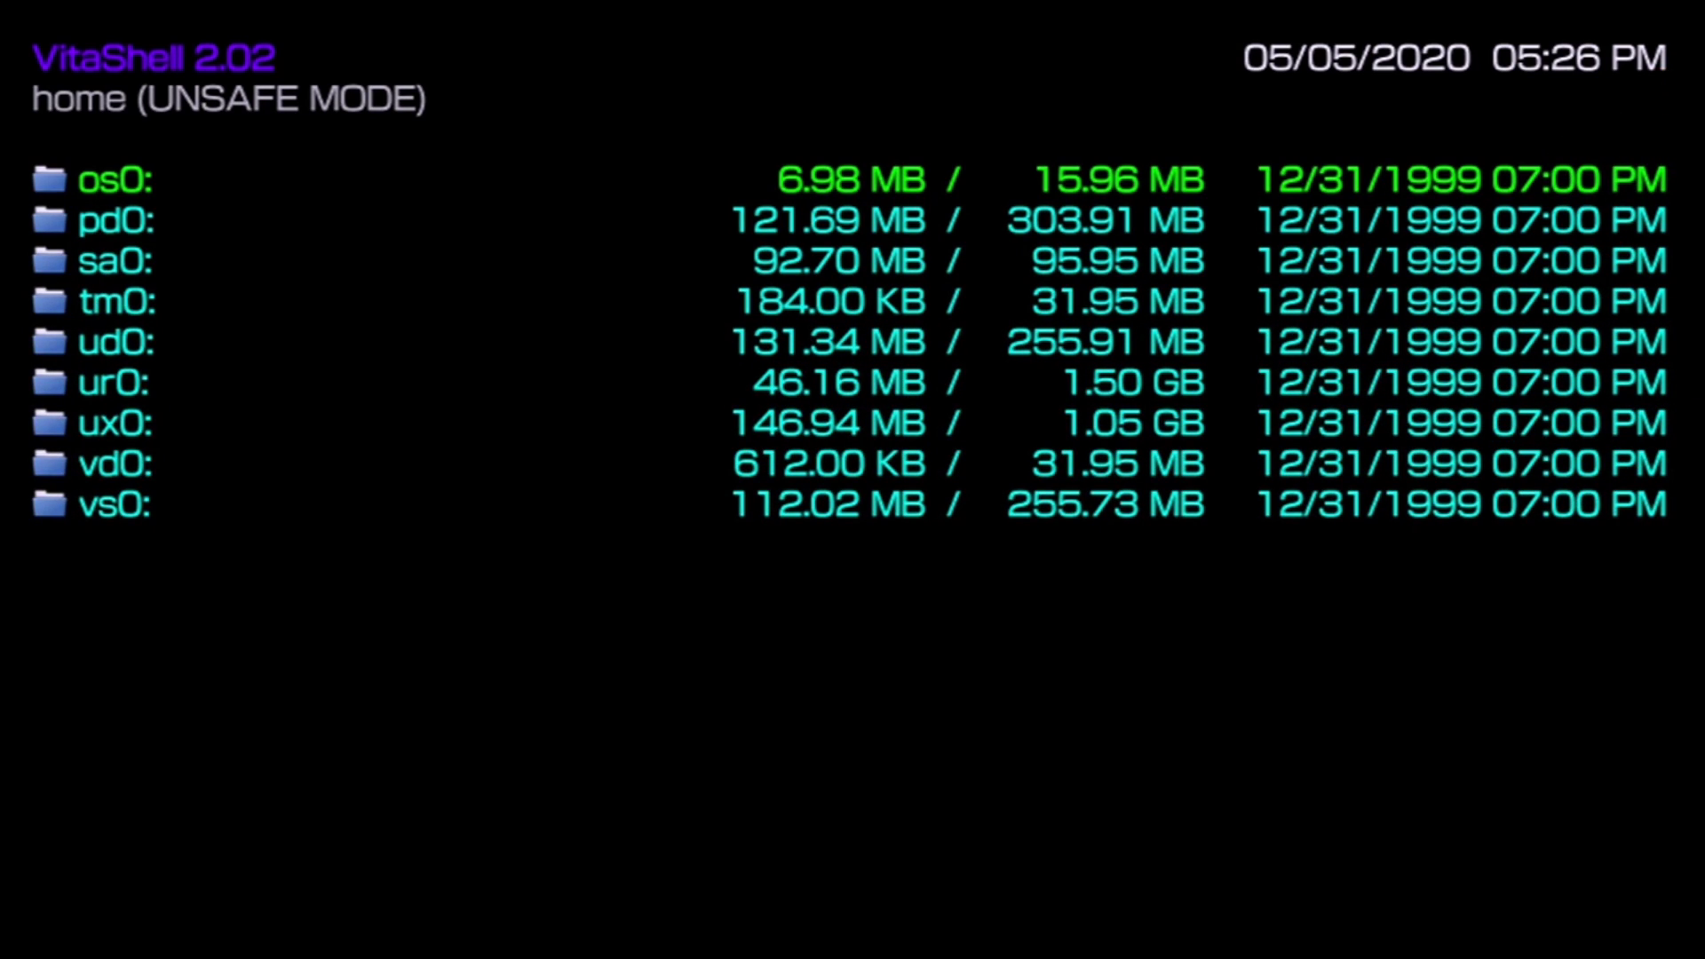
Step: Start VitaShell's FTP server and disconnect it again
key("Select")
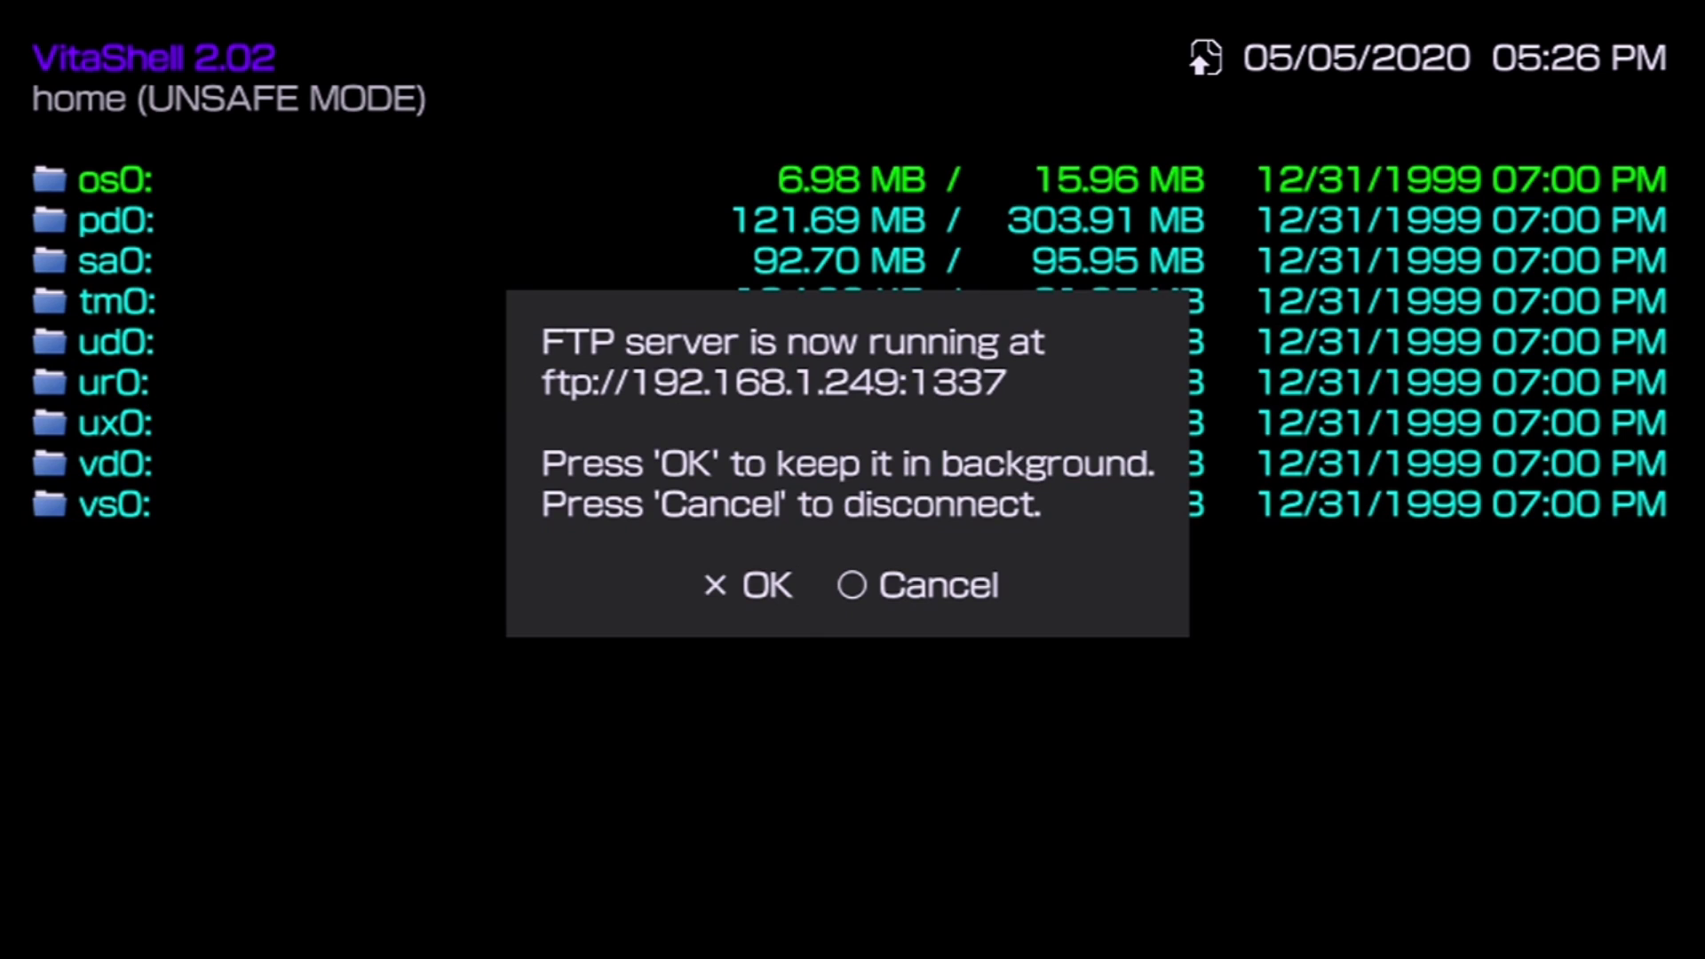
key("Escape")
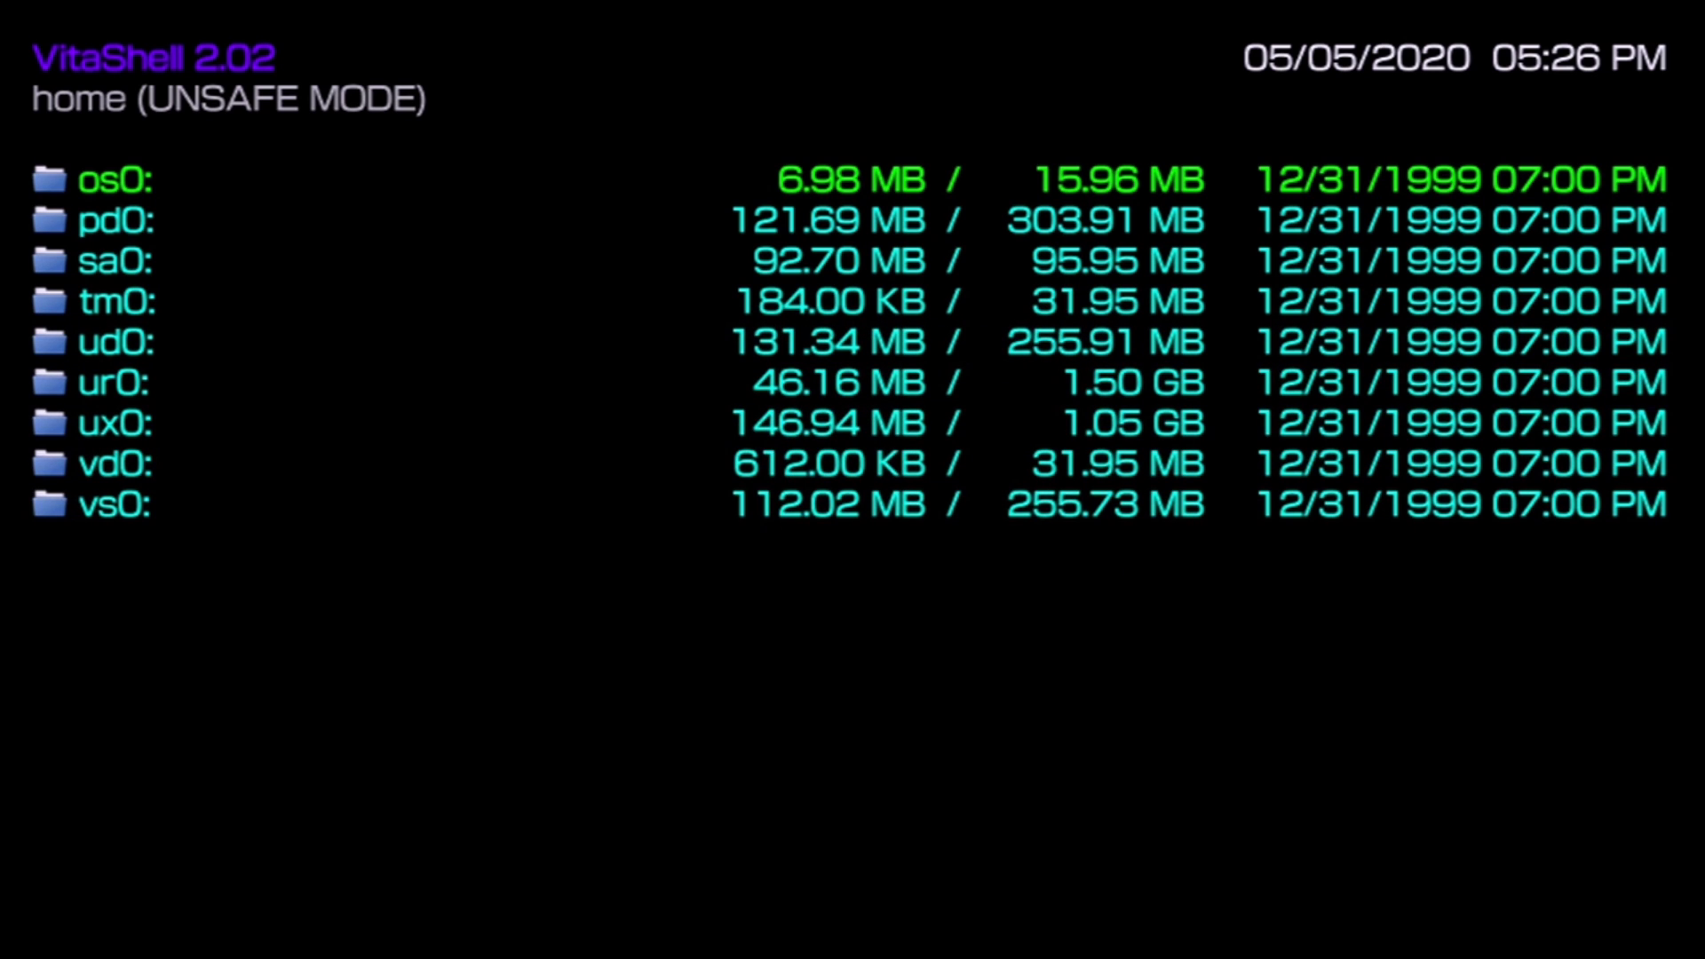
Step: Open VitaShell's main settings and check the mode assigned to the SELECT button
key("Return")
key("Down")
key("Down")
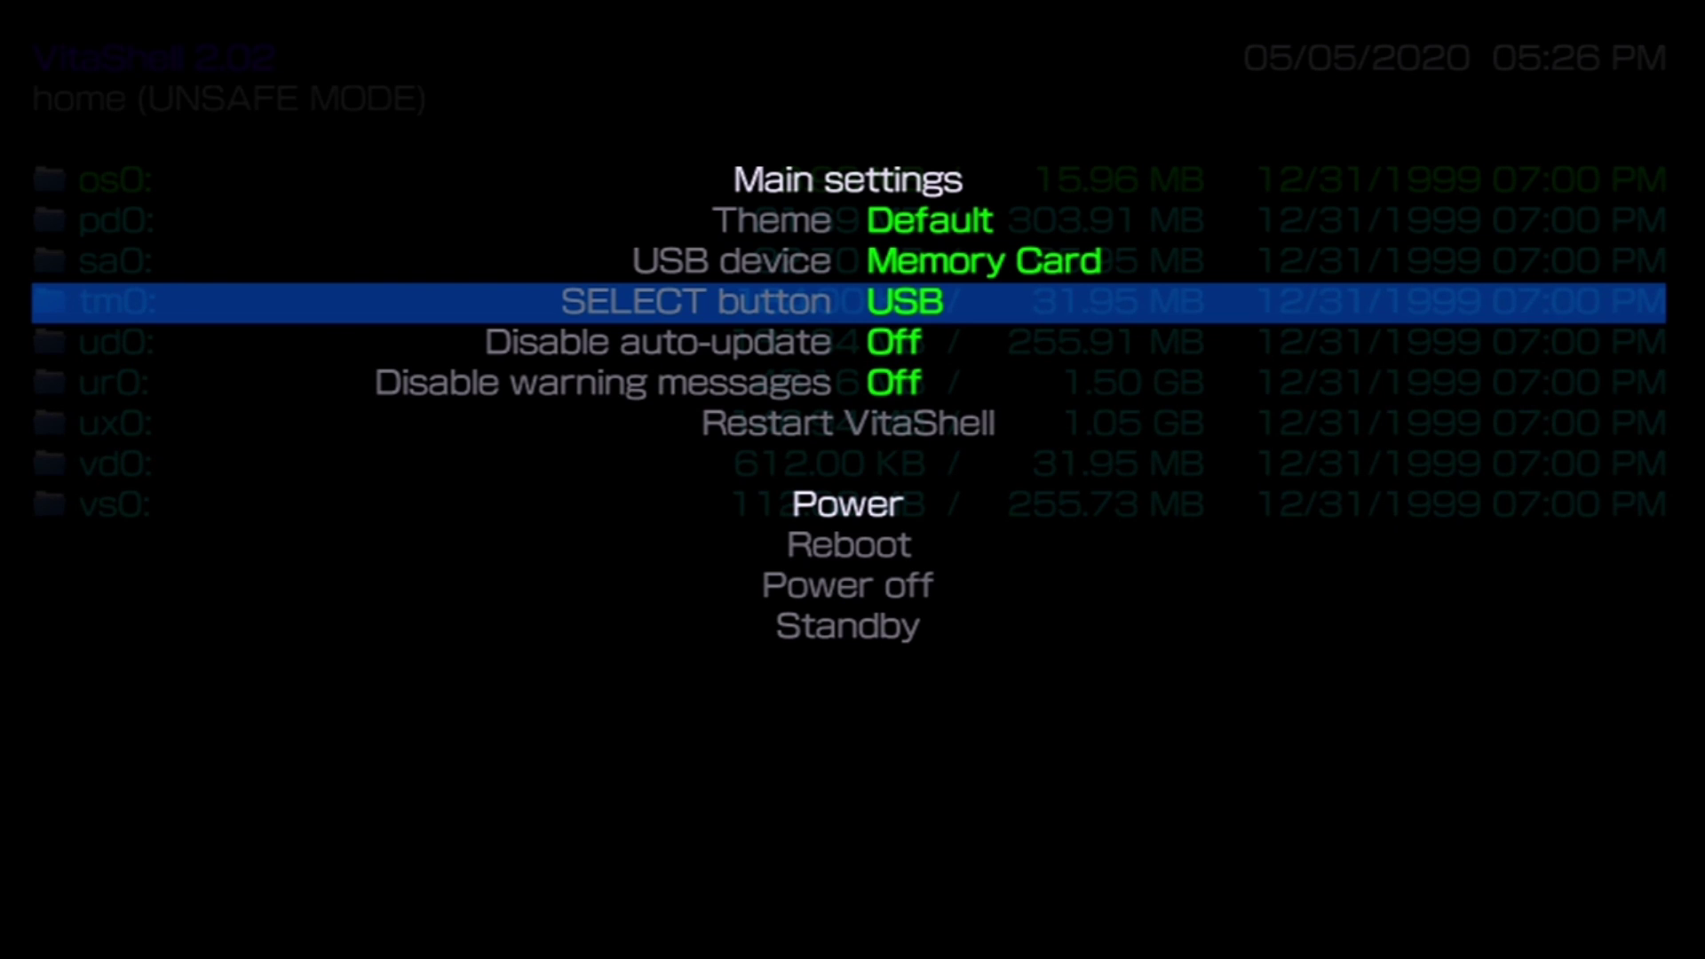
key("Up")
key("Down")
key("Escape")
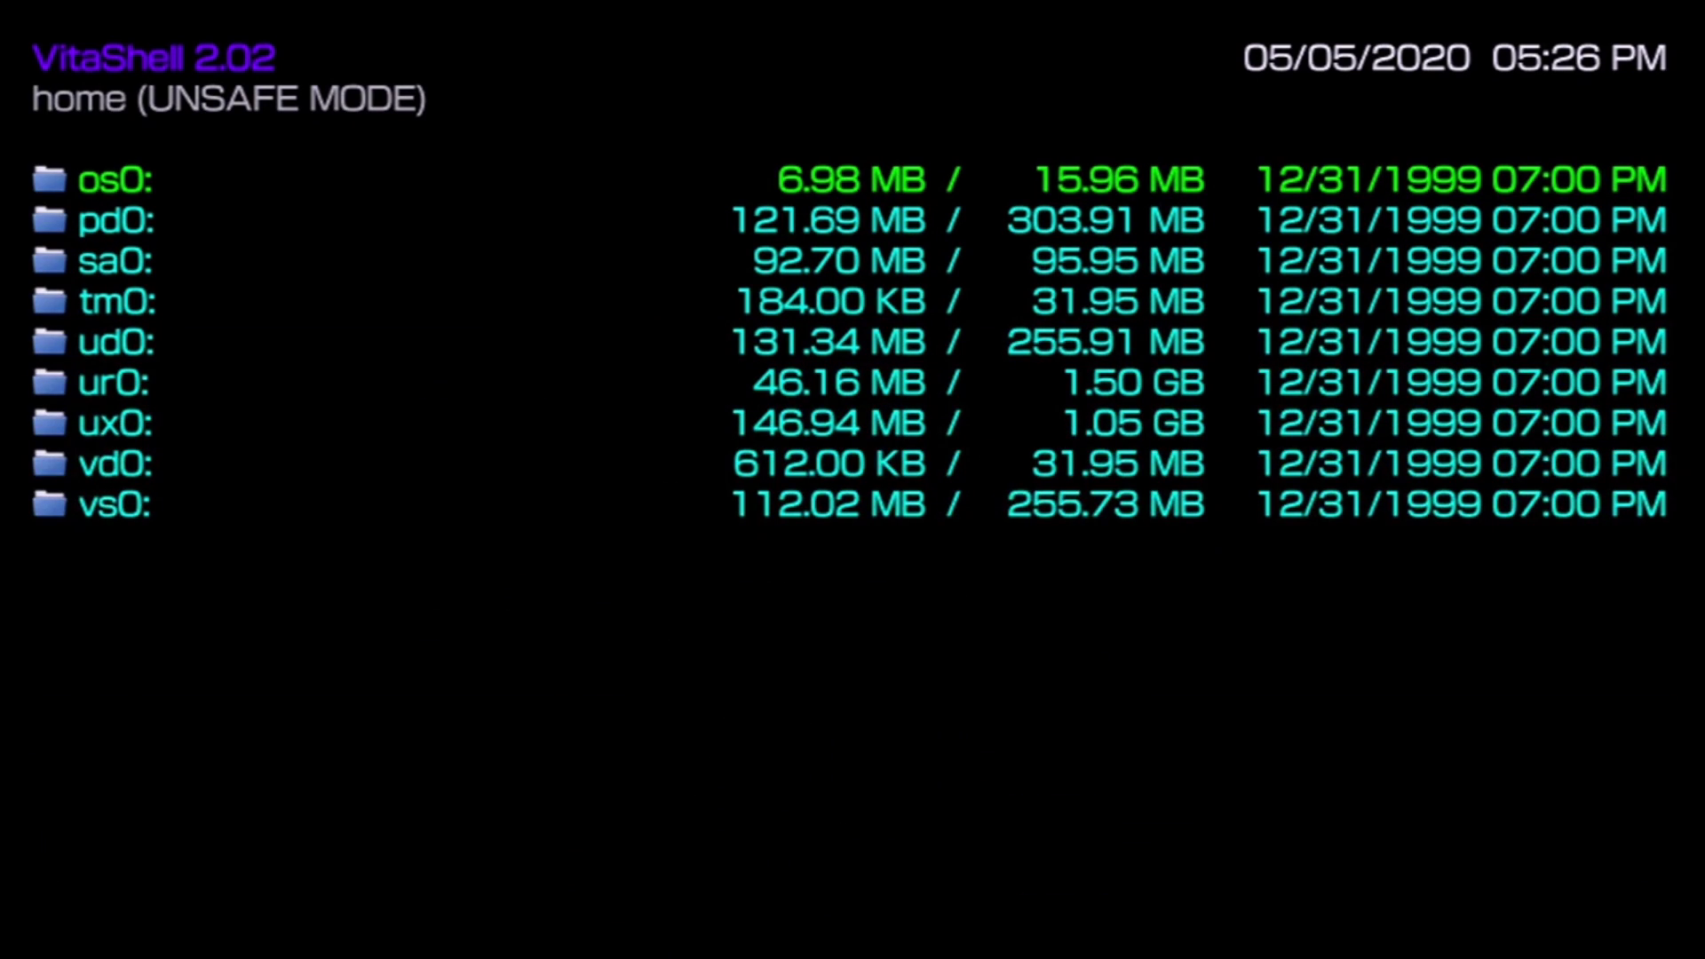
key("shift")
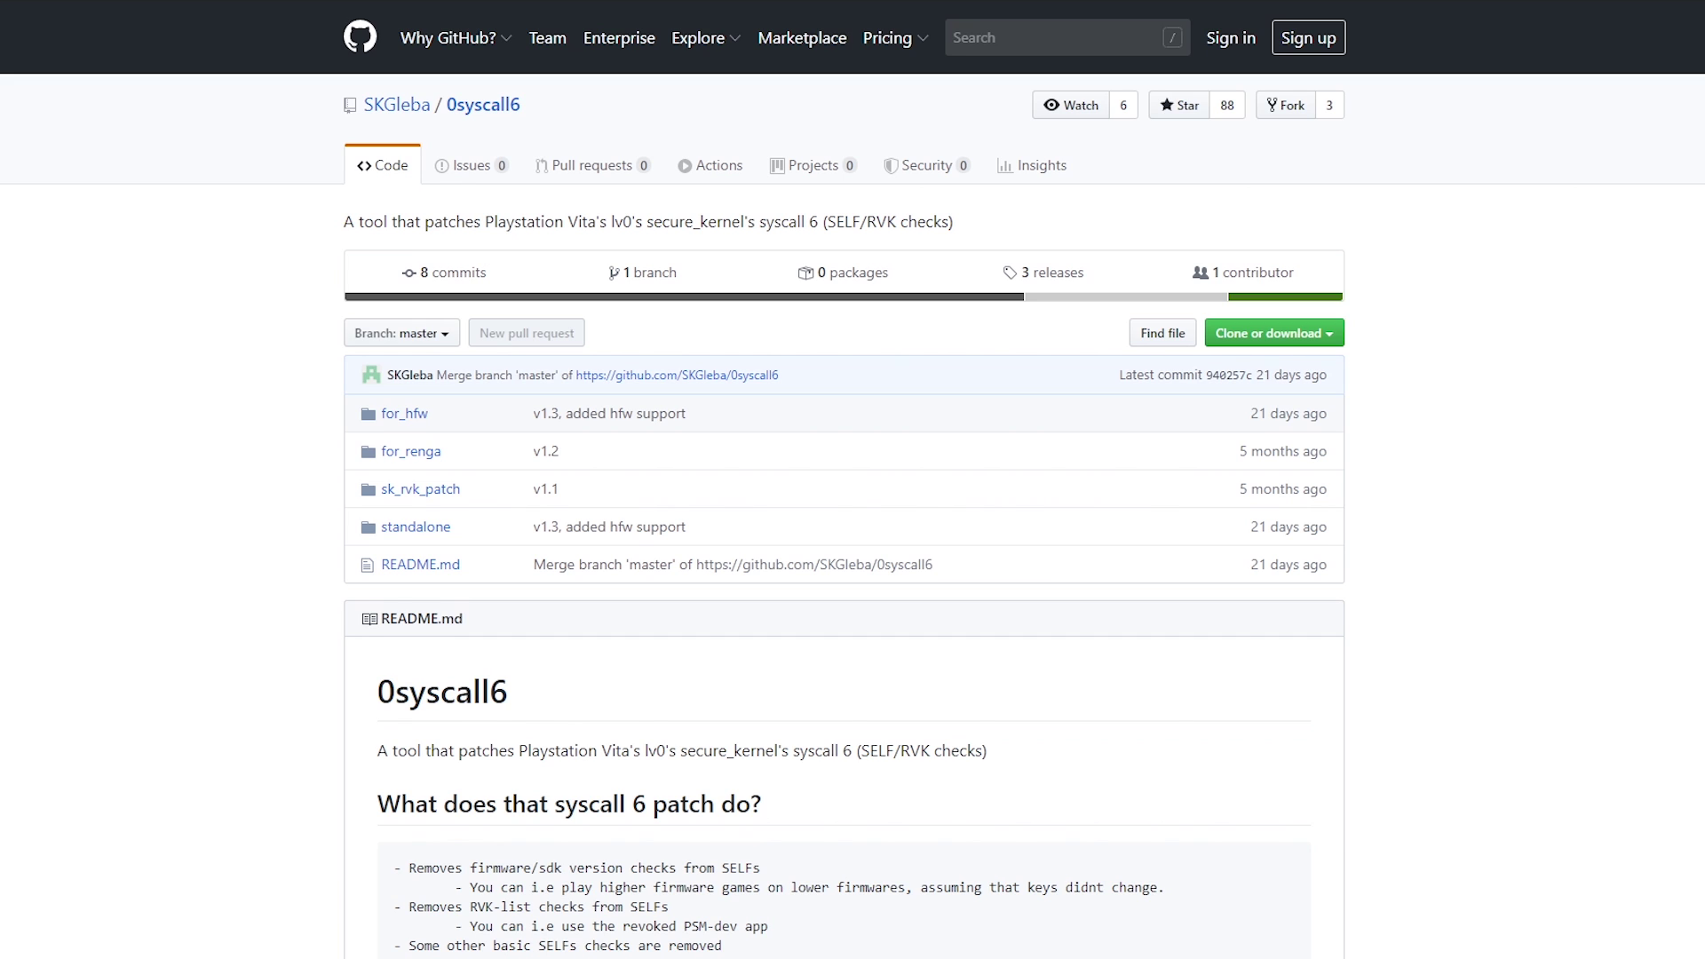
Step: Review the 0syscall6 repository's README on GitHub and download 0syscall6.skprx from its v1.3 release
scroll(852, 480, "down", 5)
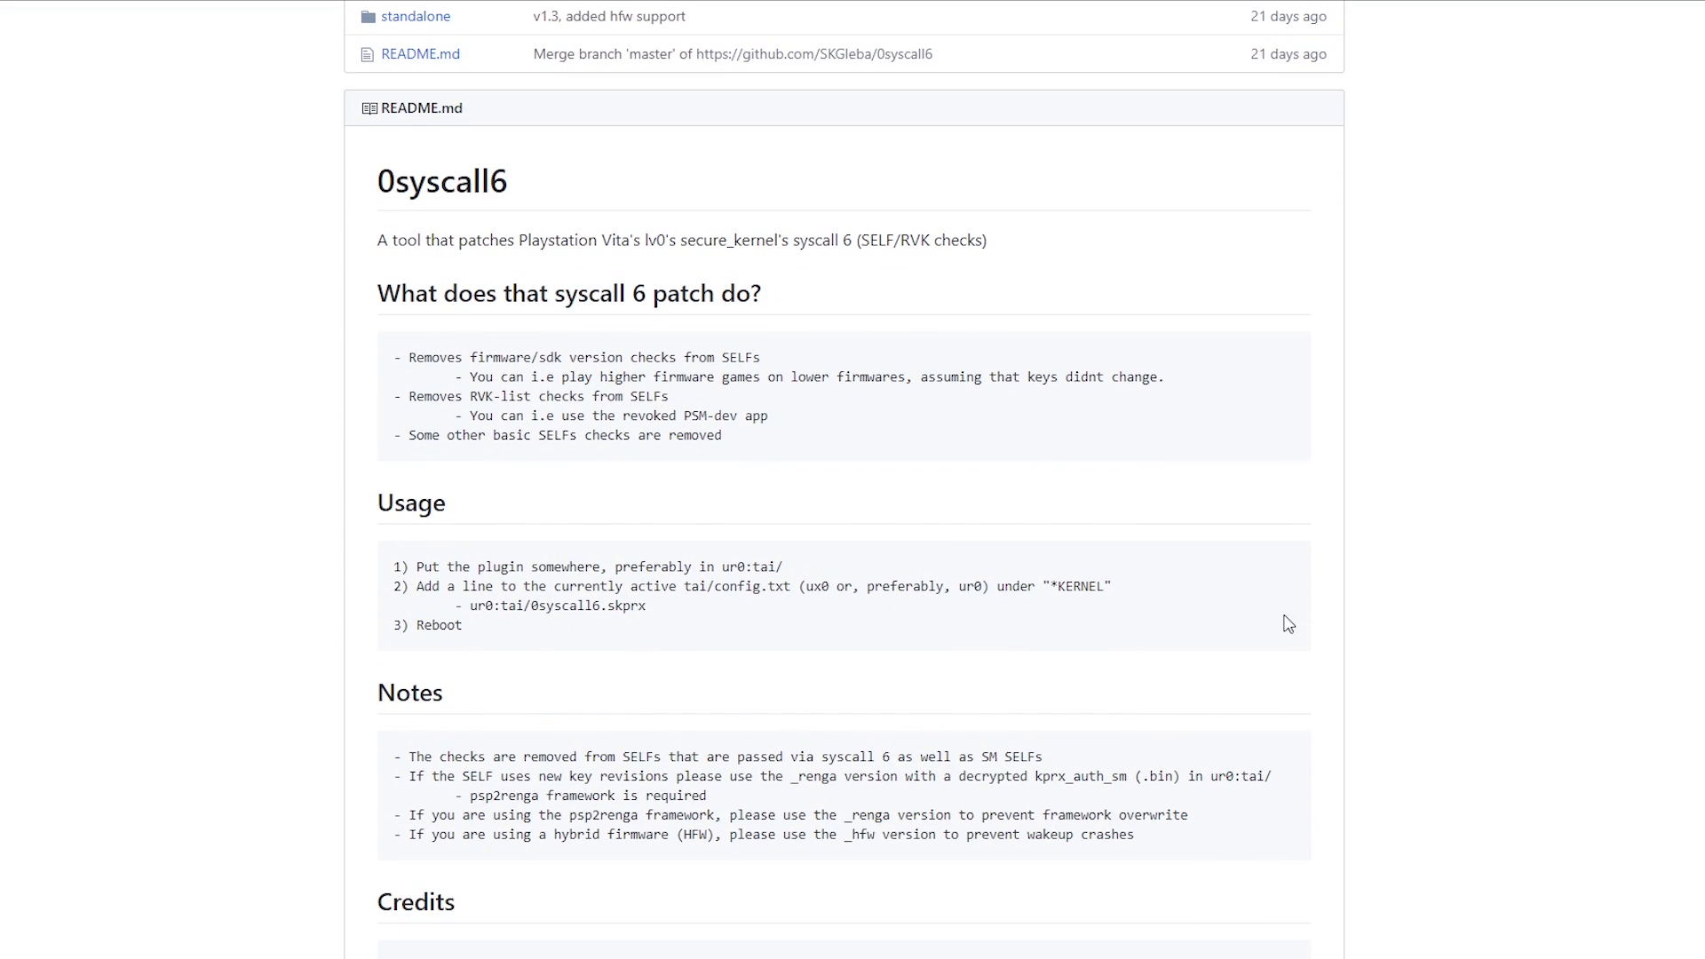
scroll(1350, 677, "down", 3)
scroll(1391, 749, "up", 2)
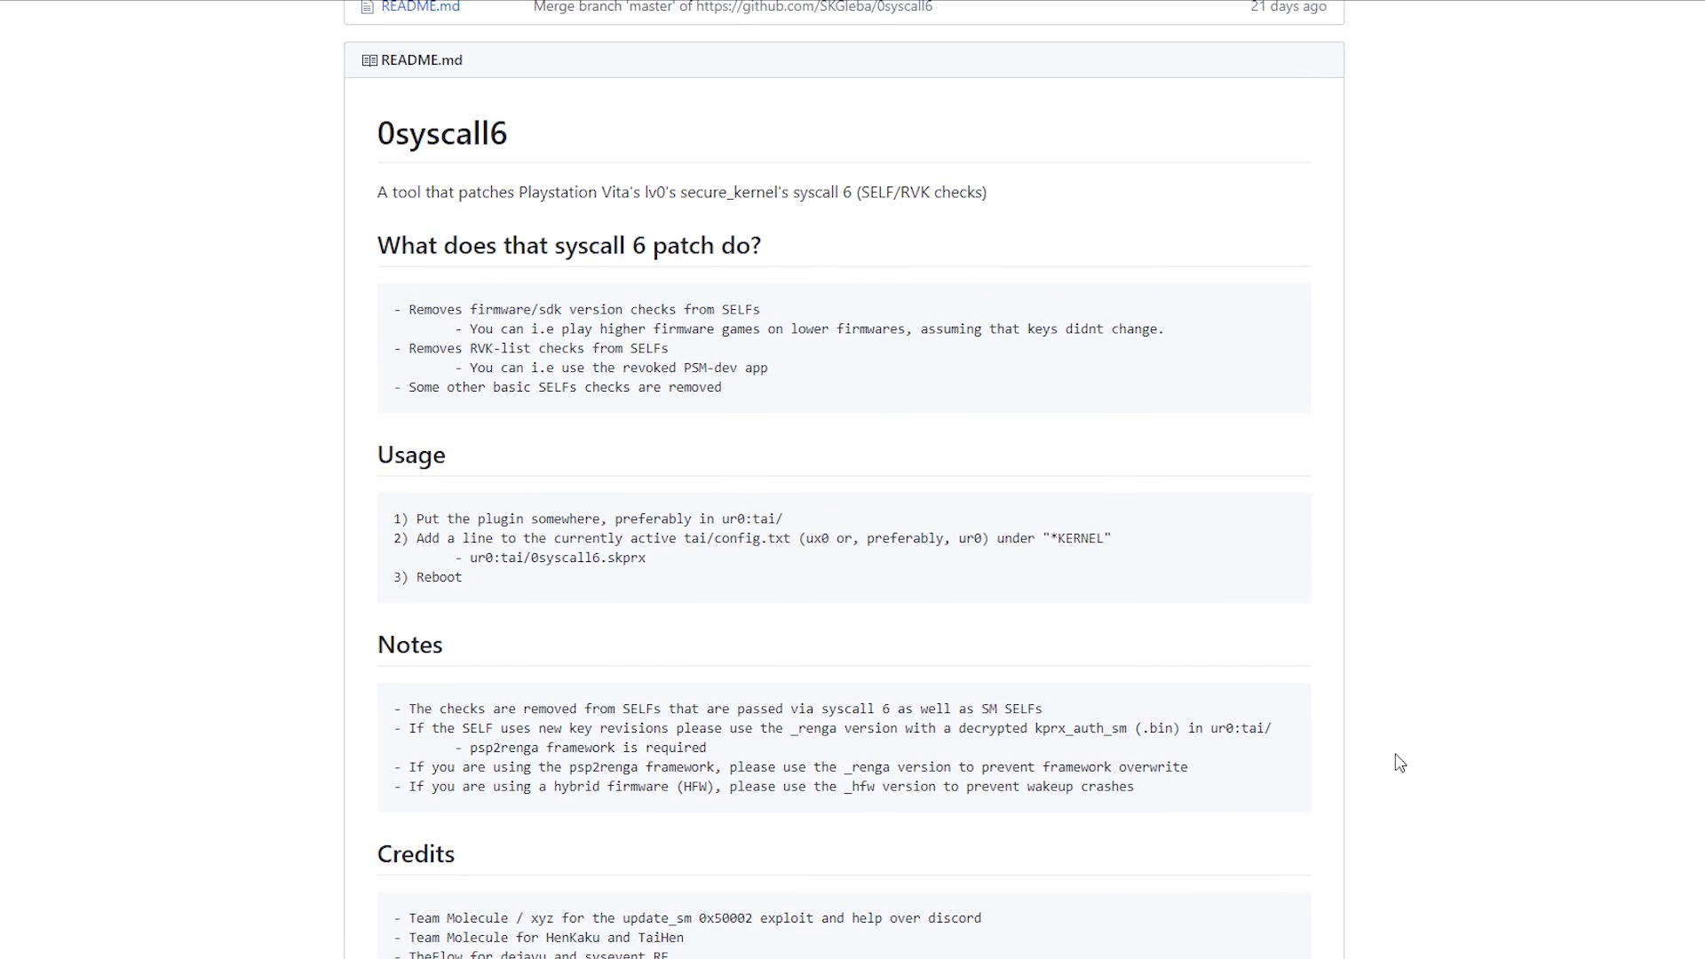
scroll(1399, 762, "up", 5)
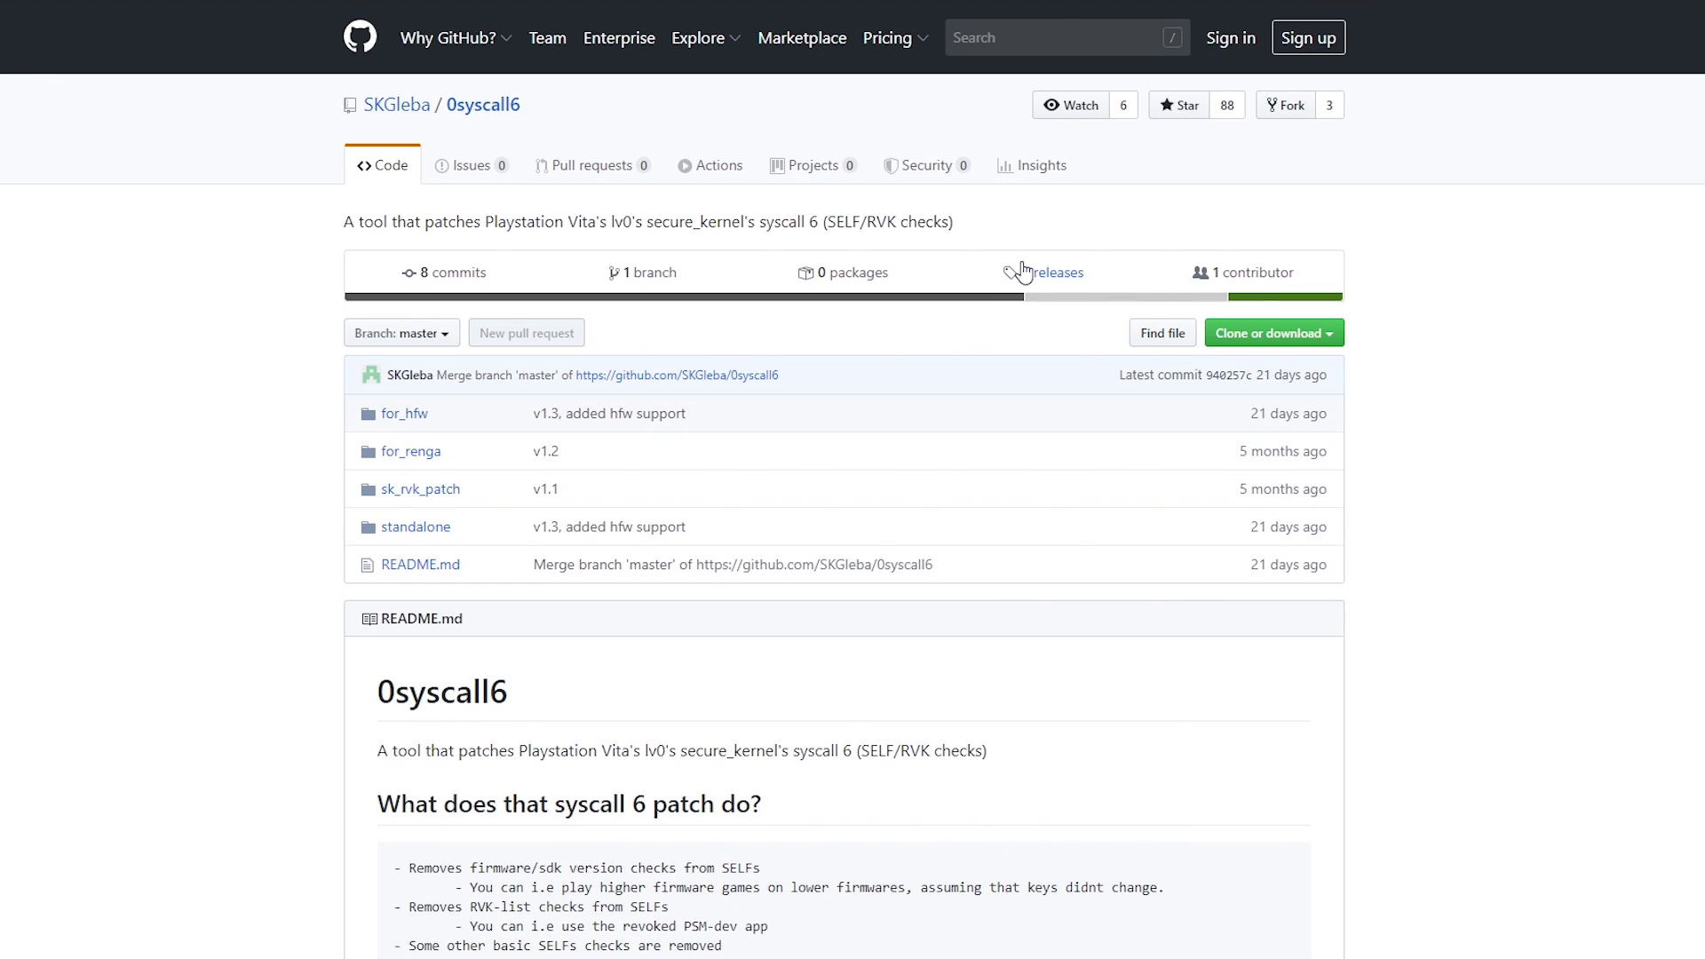
left_click(1024, 271)
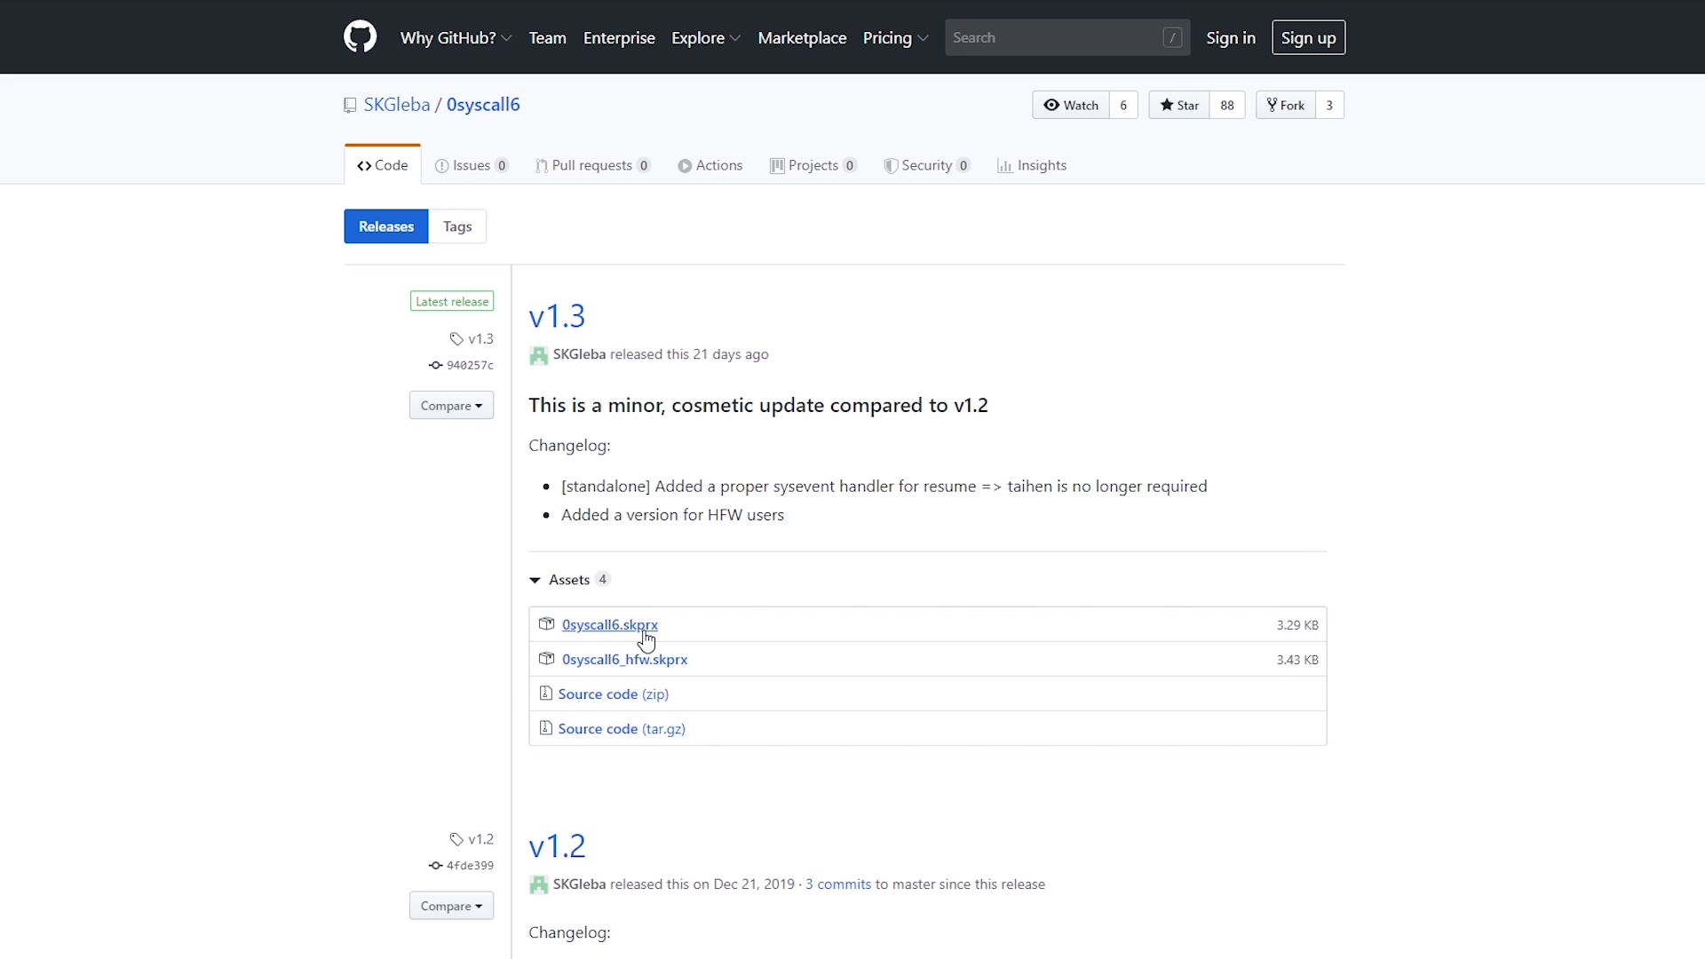
left_click(646, 632)
left_click(1117, 662)
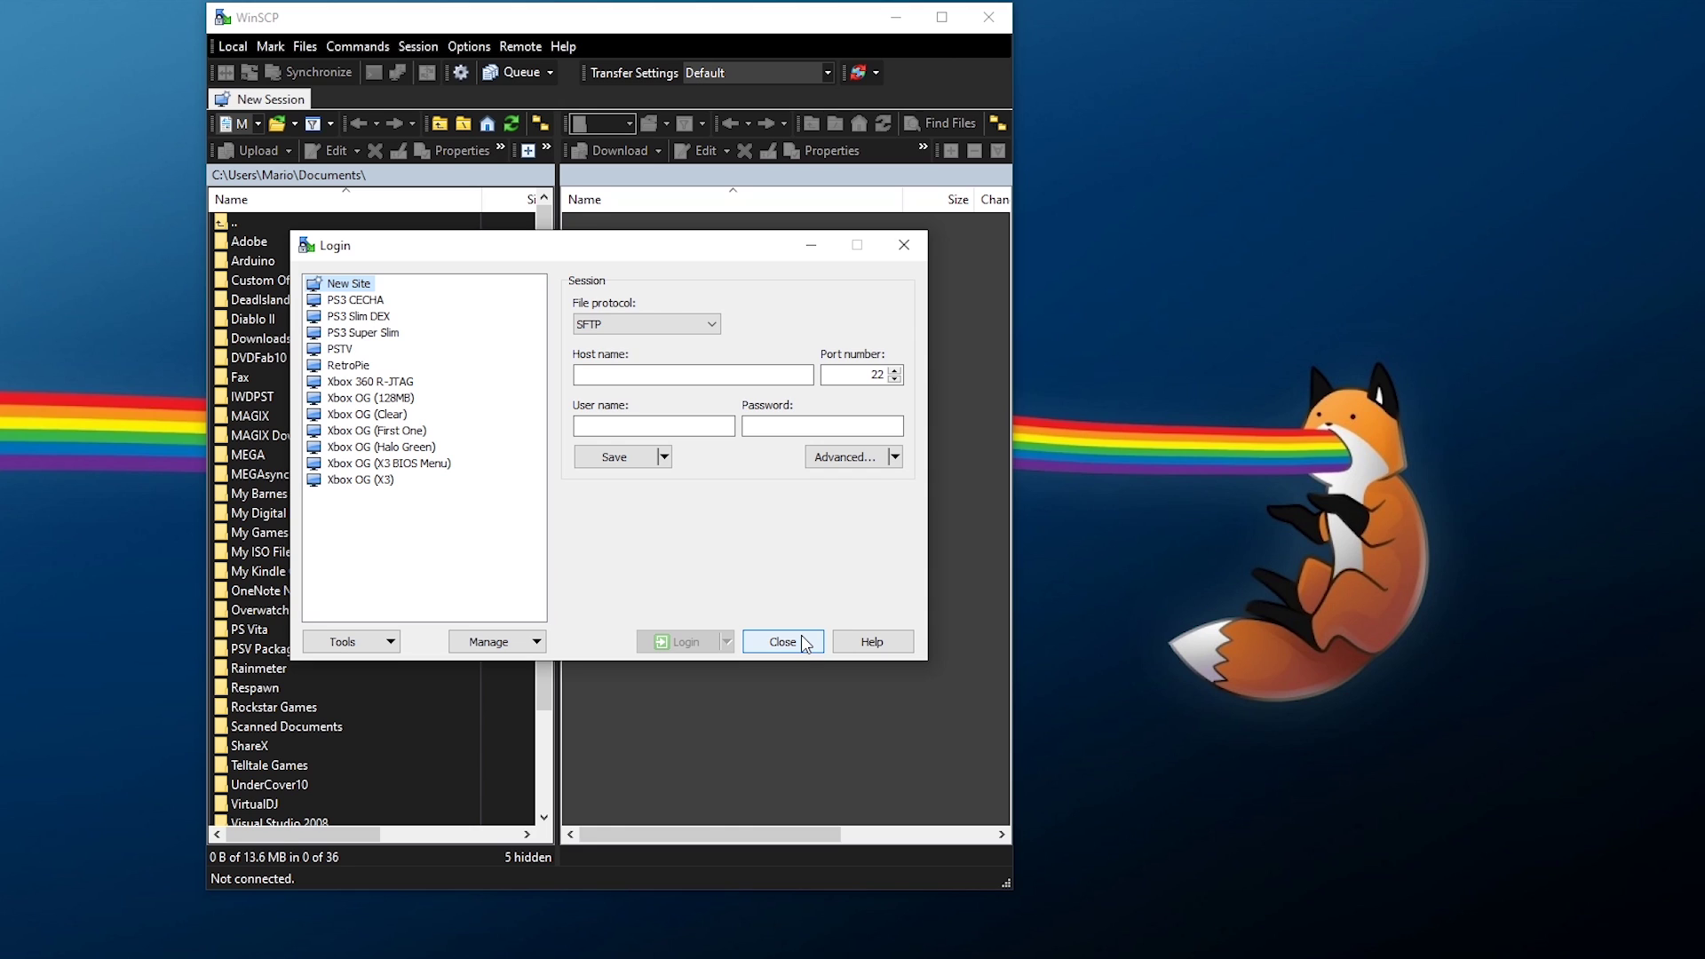
Step: In WinSCP, set the new site to the FTP protocol with the host name 192.168.1.249
left_click(616, 325)
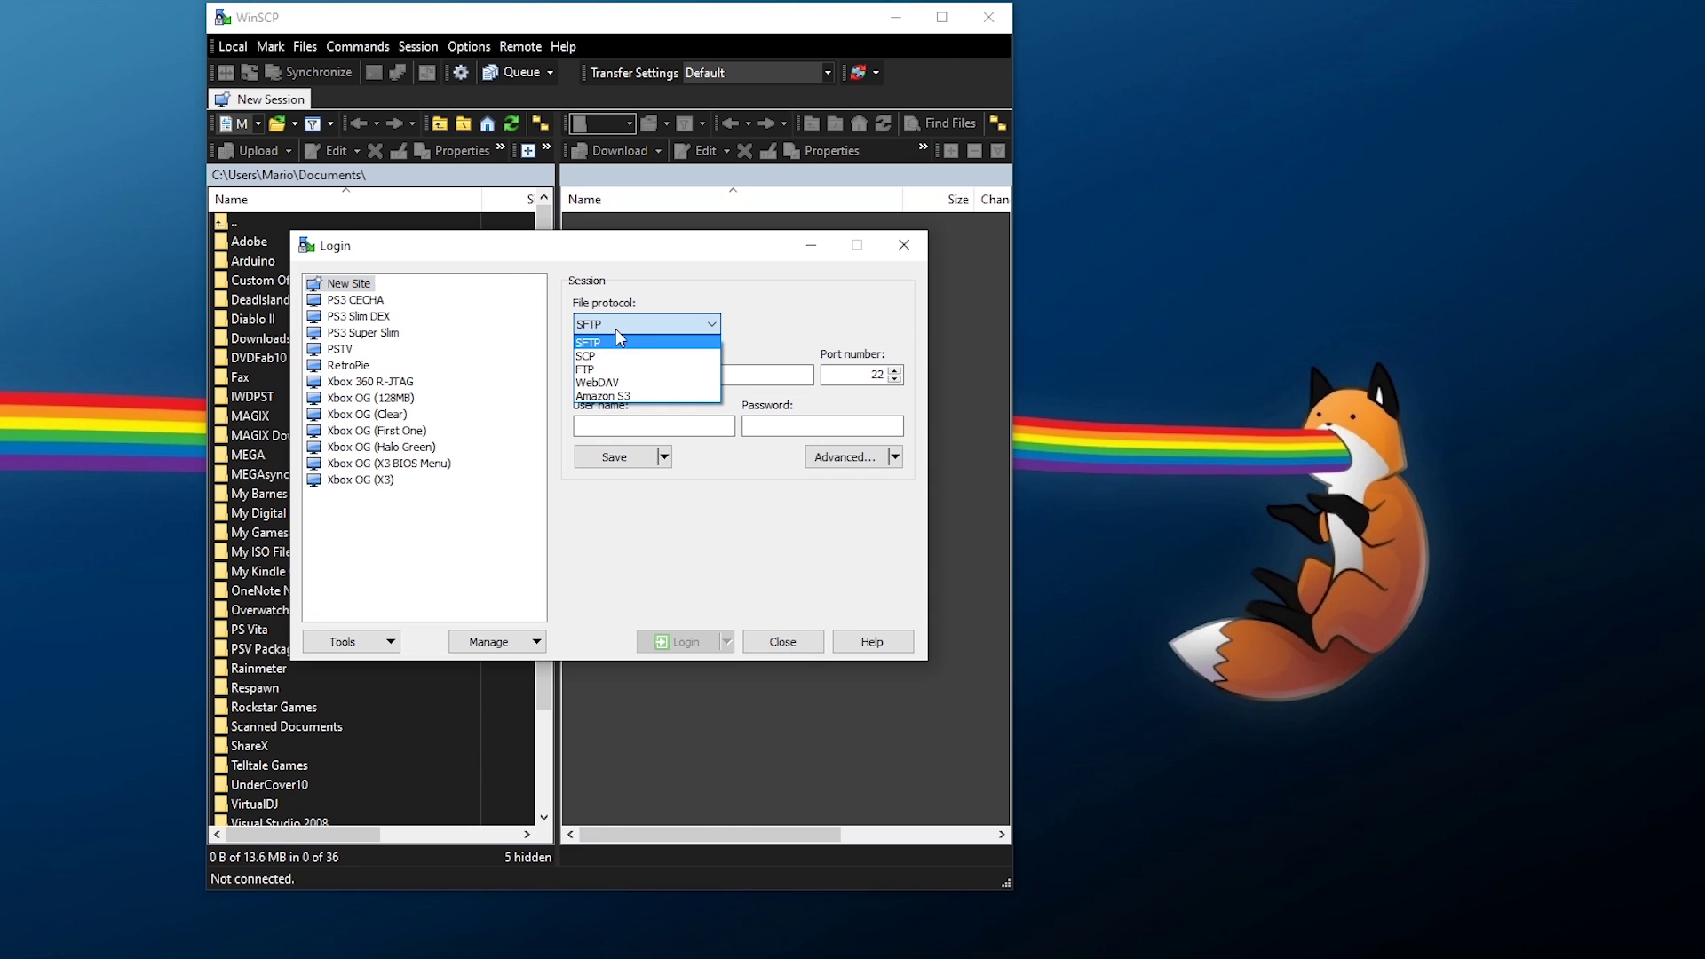
left_click(604, 366)
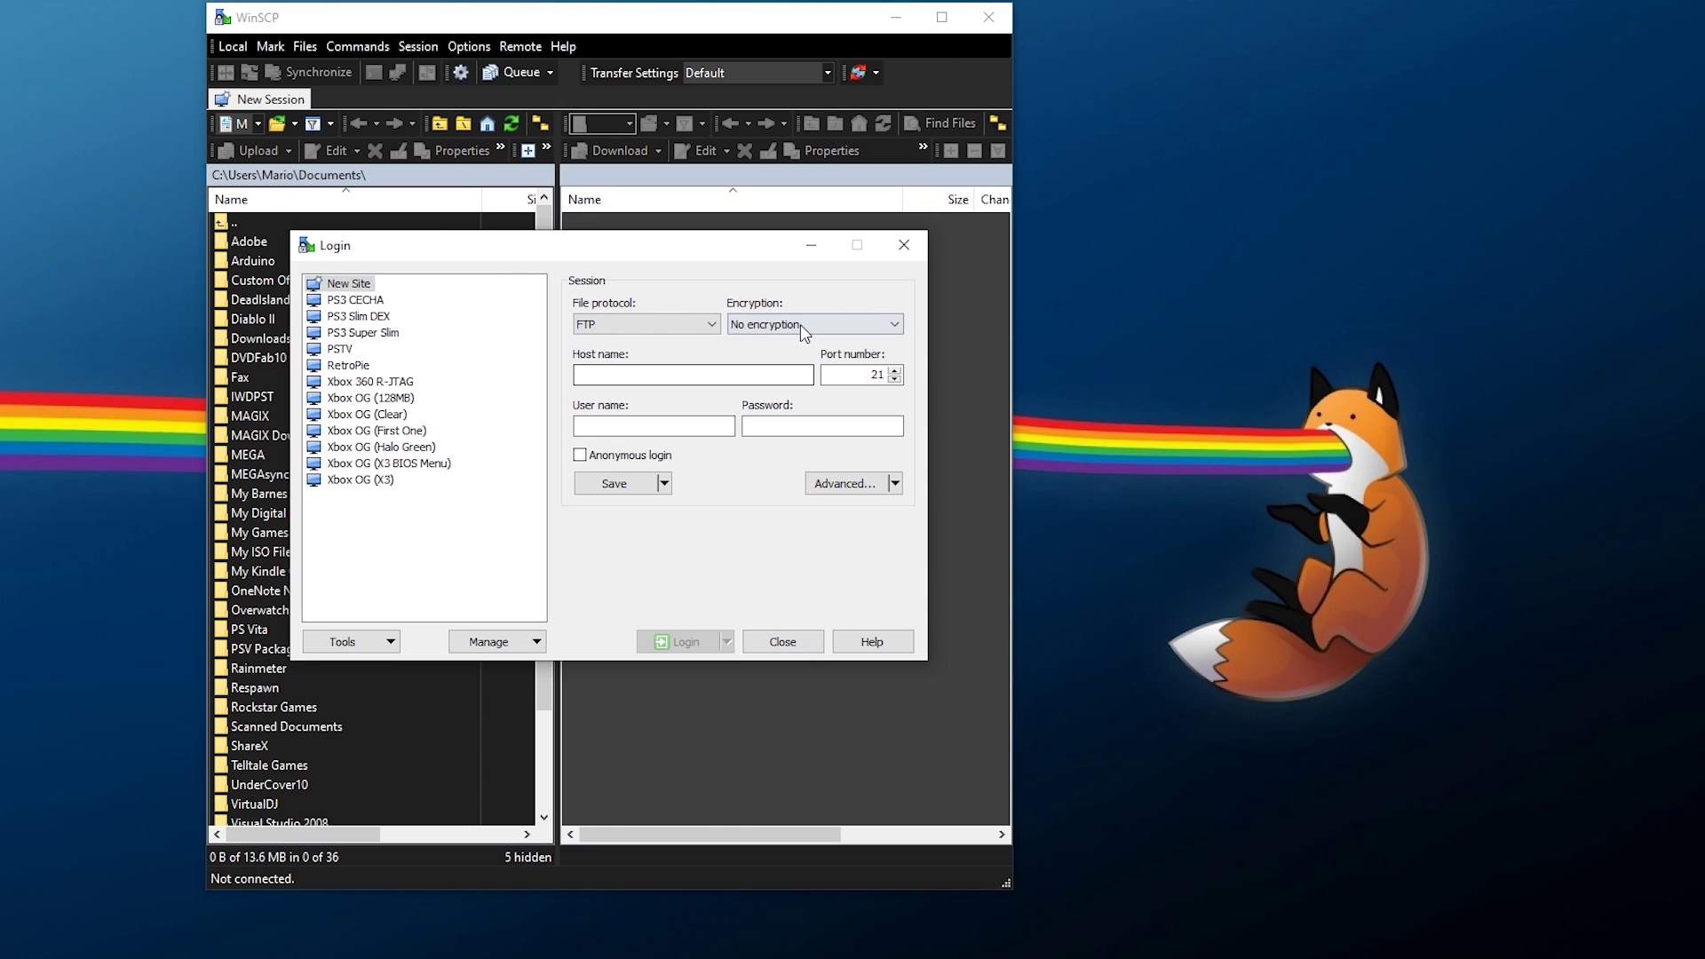
left_click(666, 375)
type("192.168.1.247")
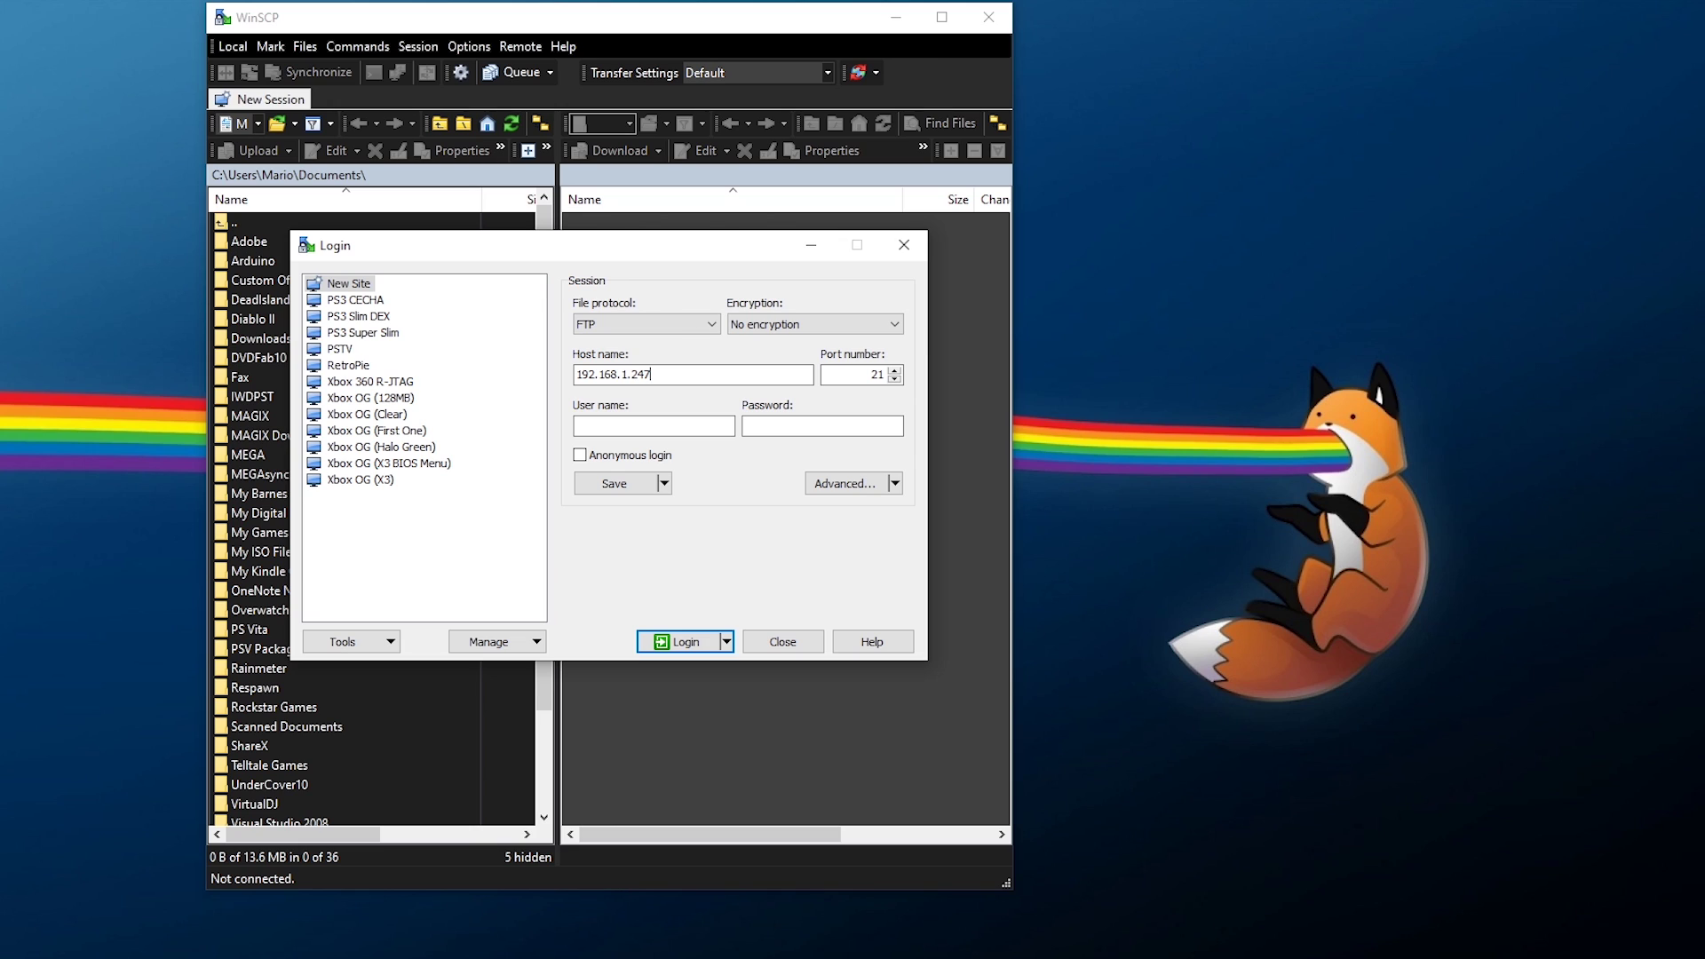
key("Tab")
left_click(701, 374)
type("9")
Step: Set the port number to 1337 and log in to the console anonymously
key("Tab")
type("133")
left_click(654, 456)
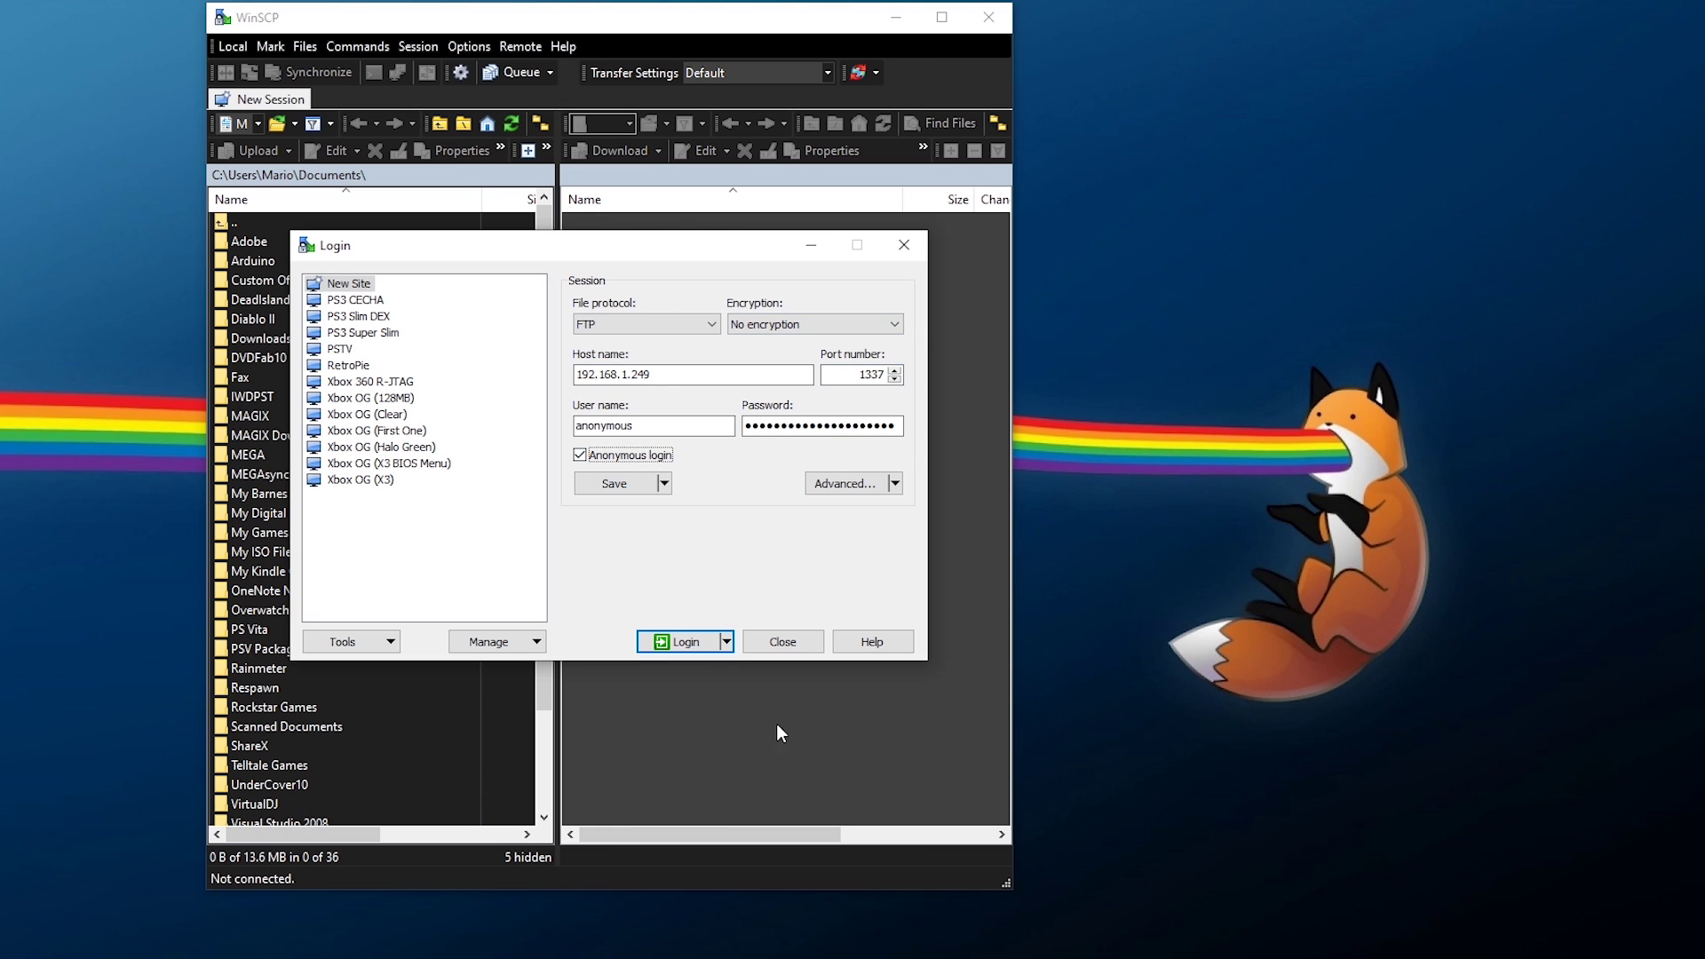
left_click(683, 646)
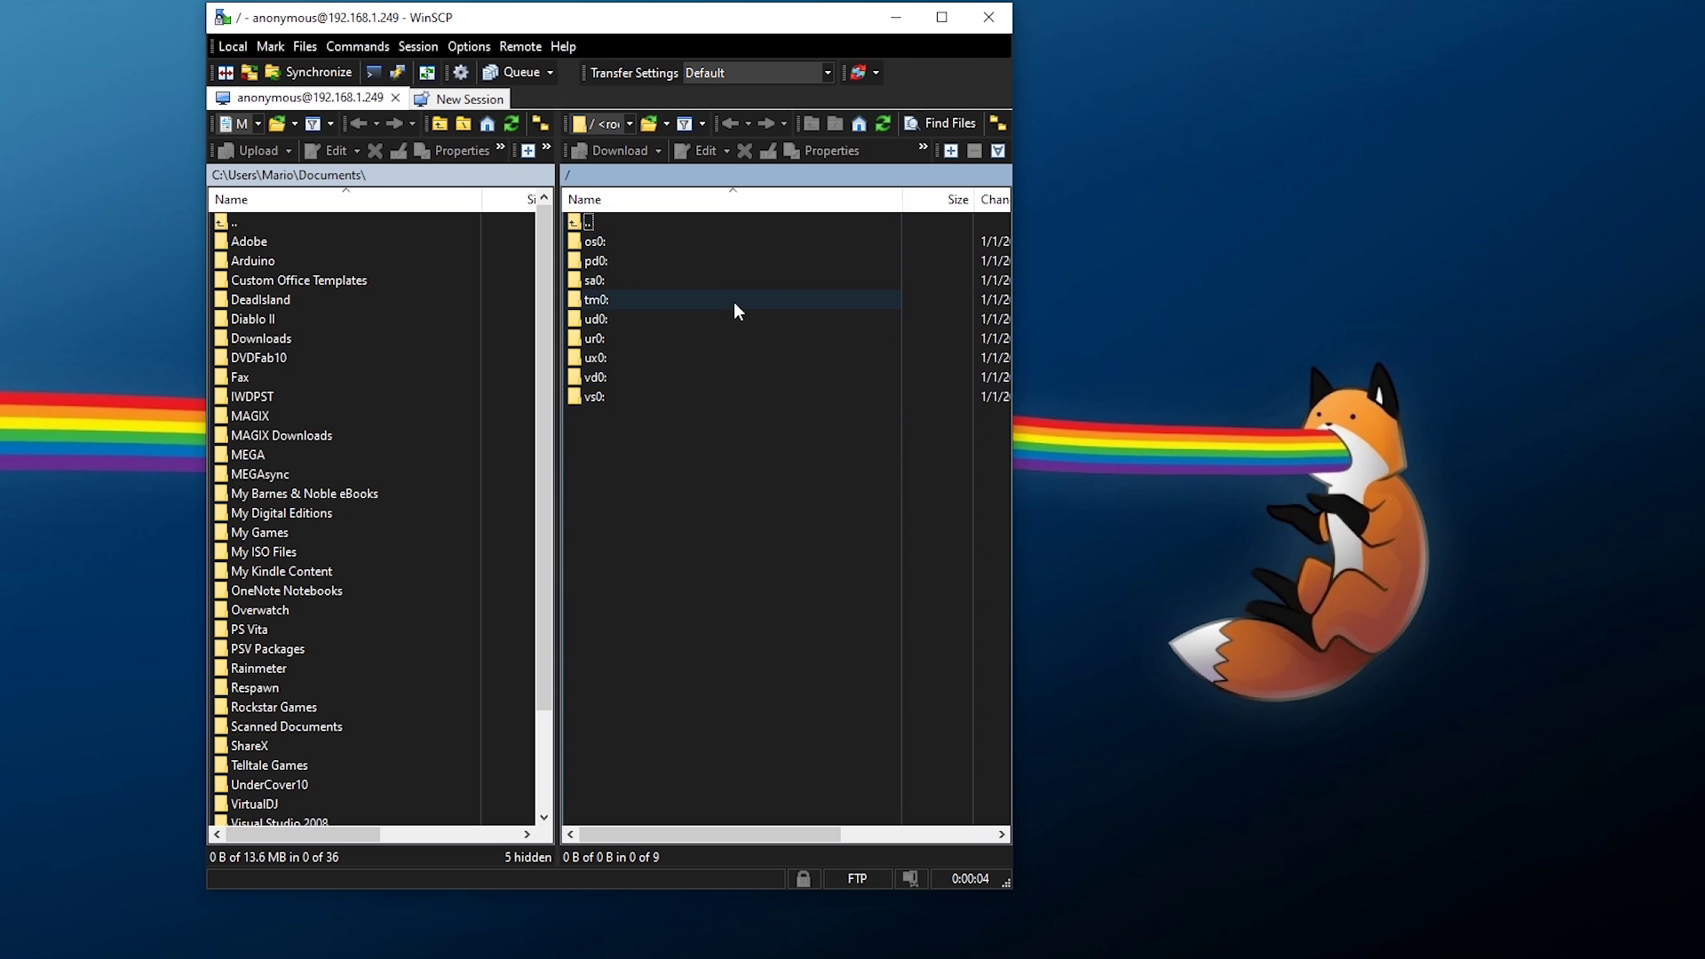
Step: Upload 0syscall6.skprx from the local 0syscall6 folder into the console's ur0:/tai folder
double_click(596, 338)
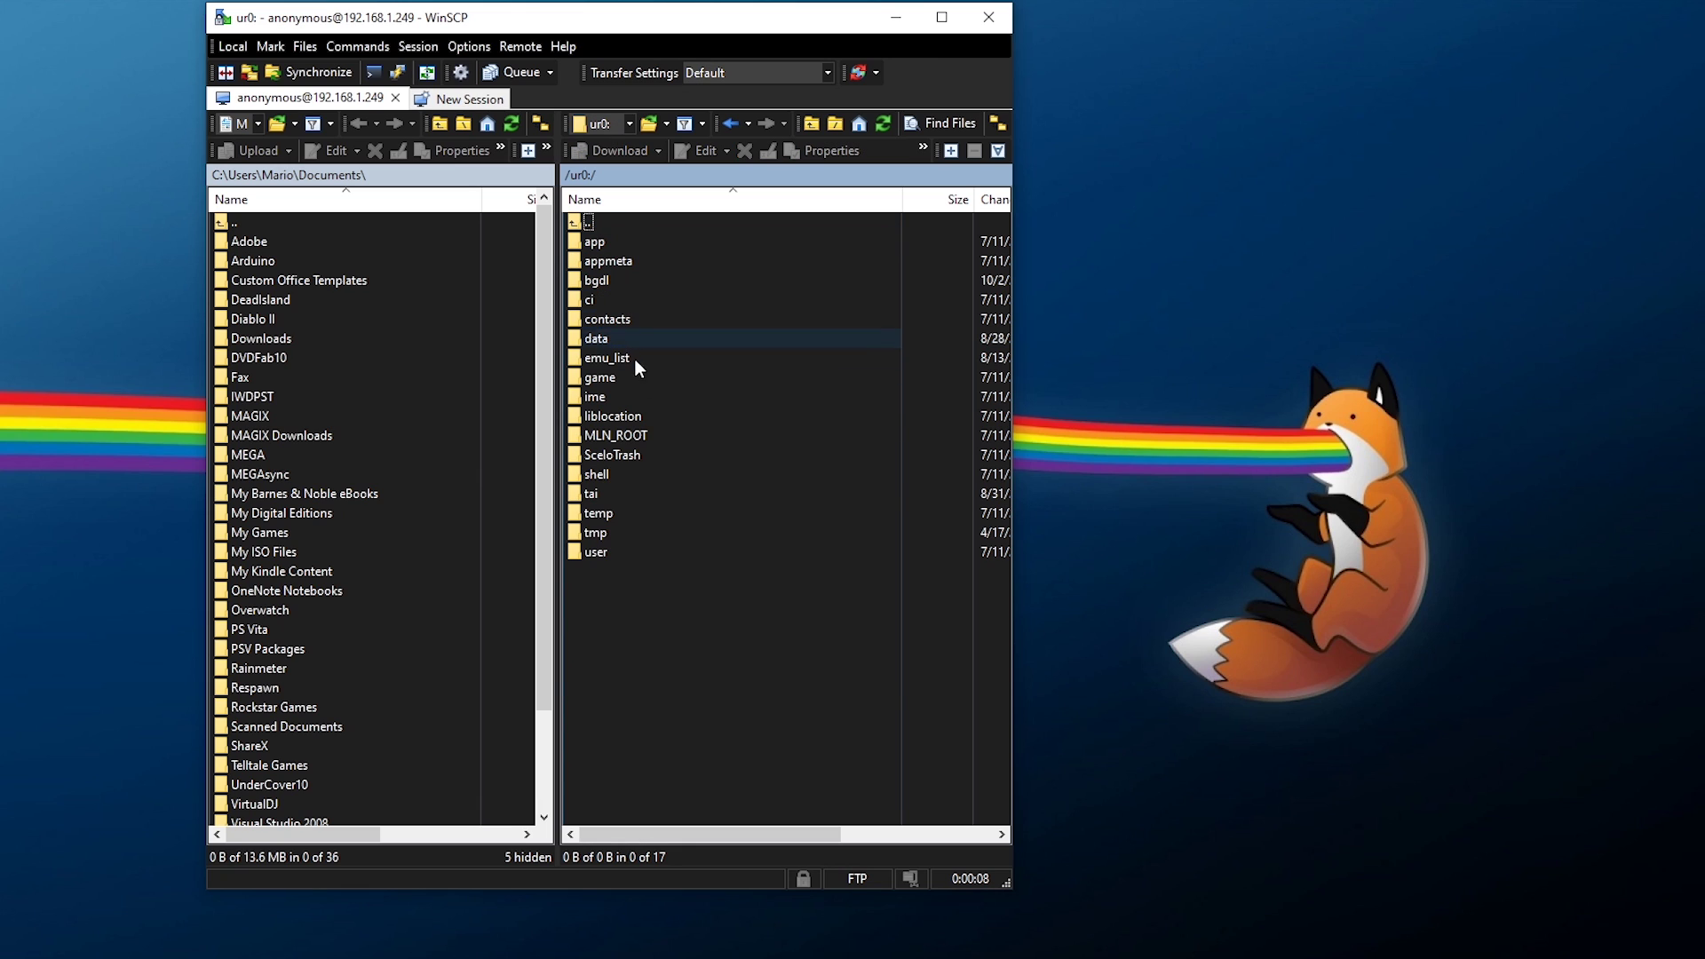
double_click(592, 494)
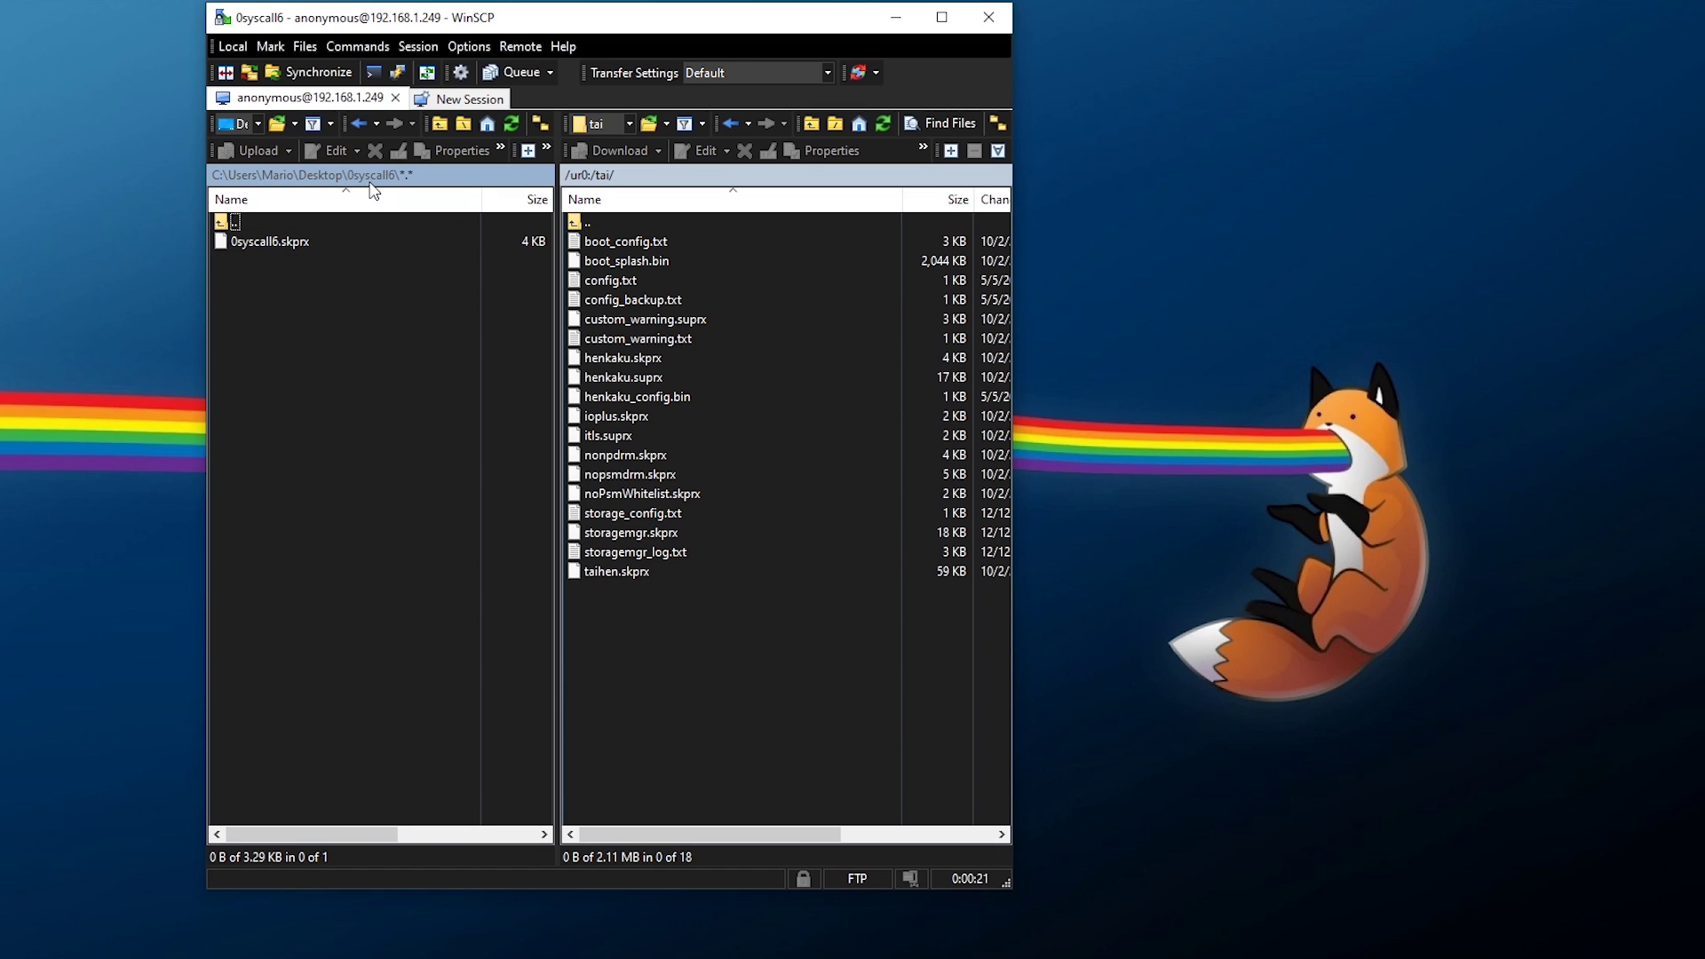
left_click(294, 245)
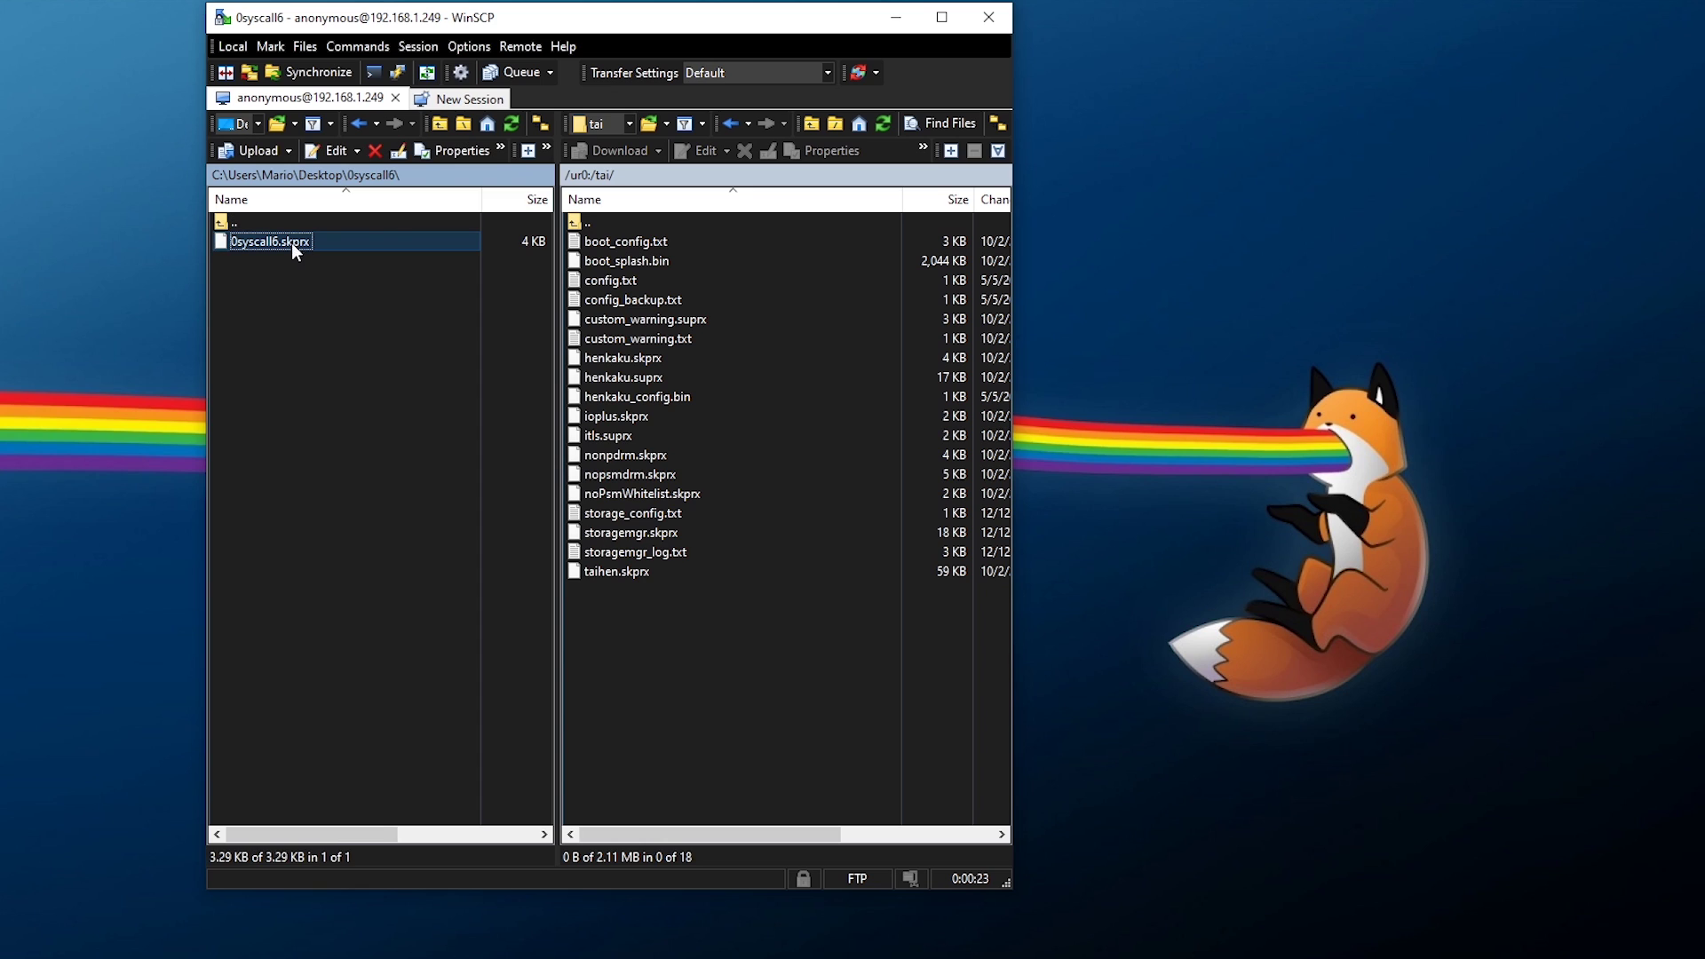
right_click(304, 242)
left_click(348, 295)
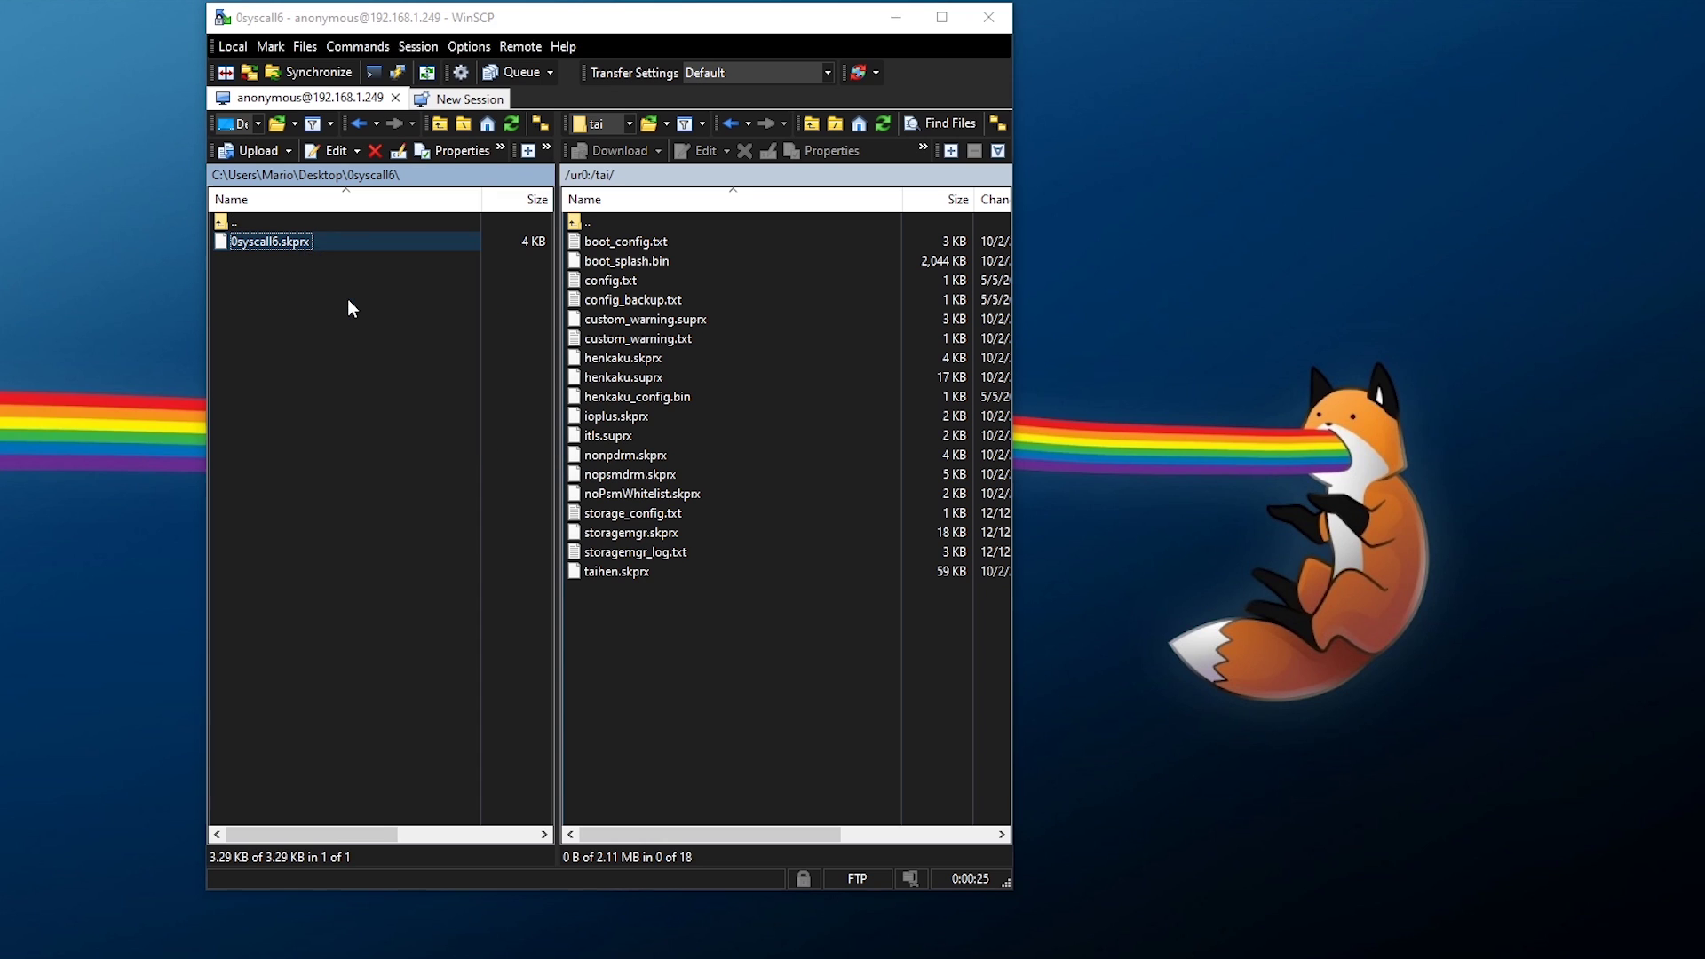
left_click(651, 514)
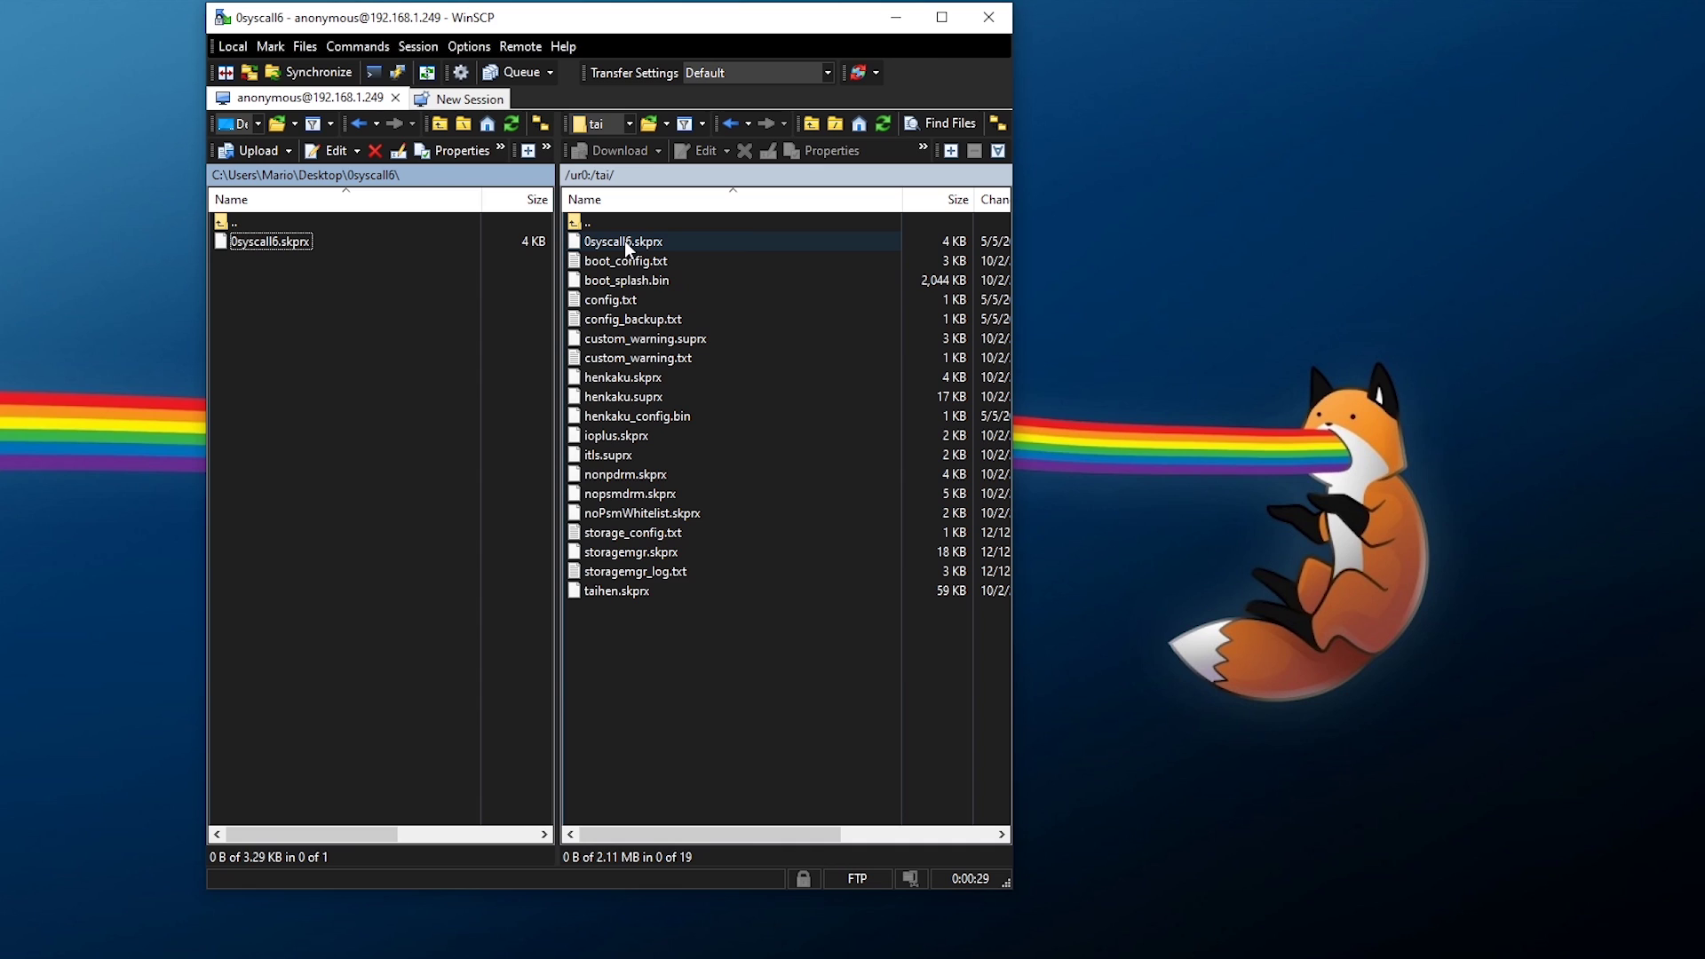
Step: Open config.txt from the console's ur0:/tai folder in WinSCP's internal editor
left_click(625, 299)
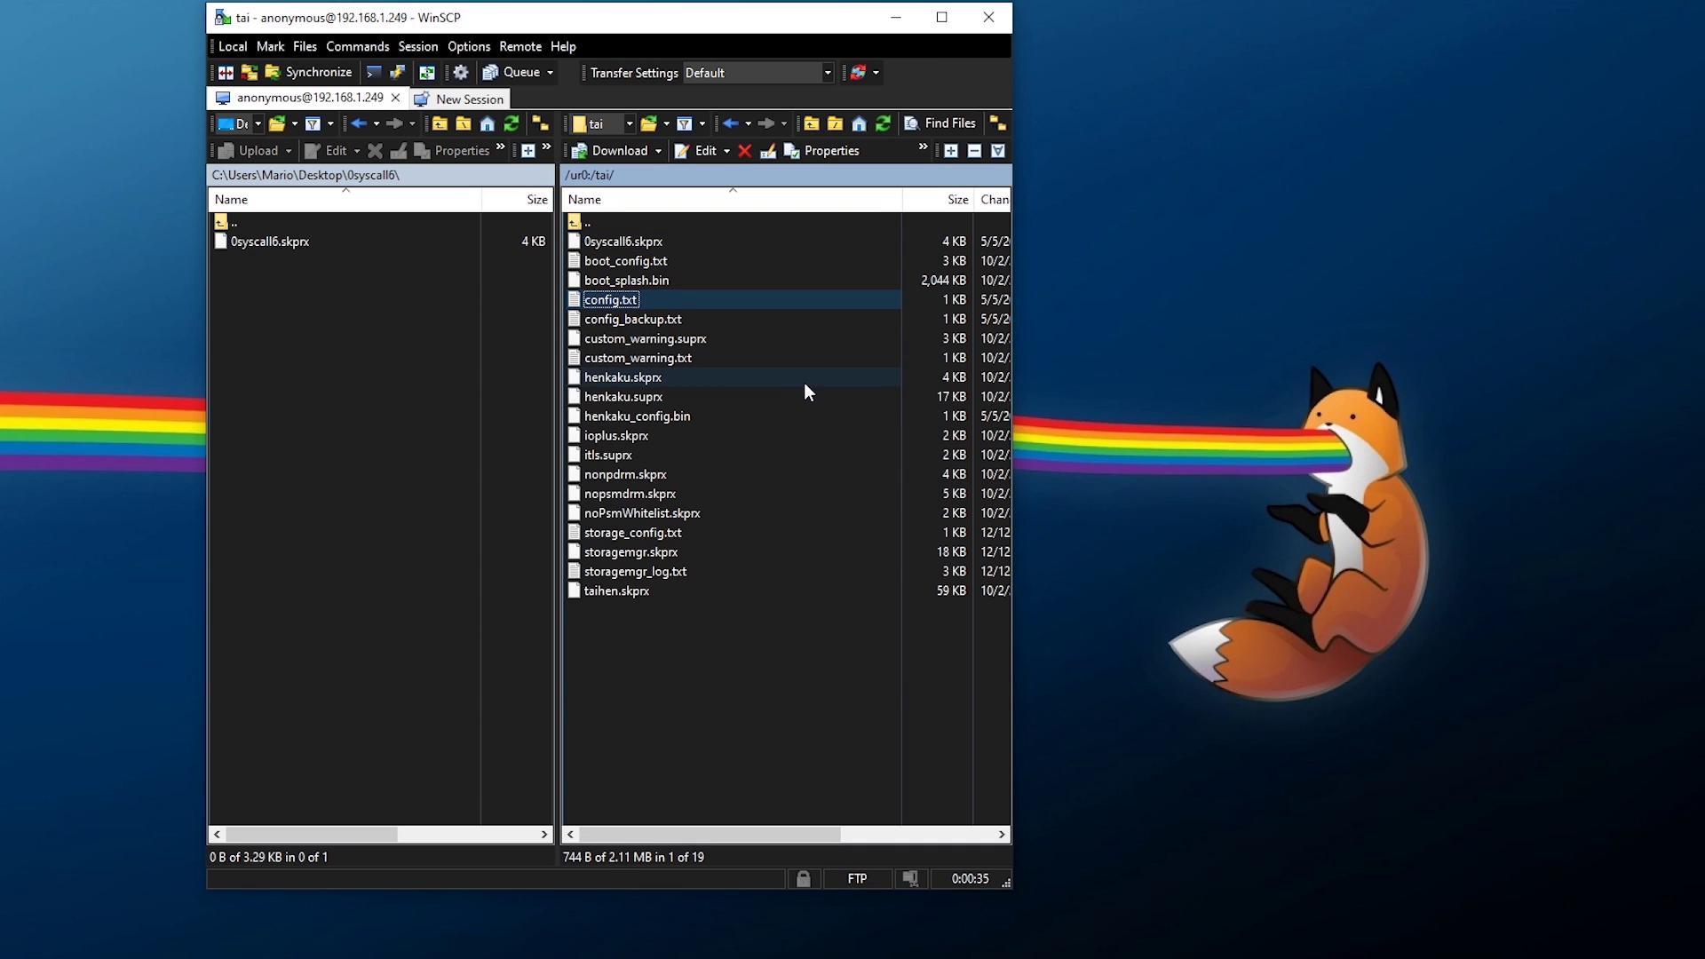
right_click(642, 301)
mouse_move(705, 341)
left_click(888, 339)
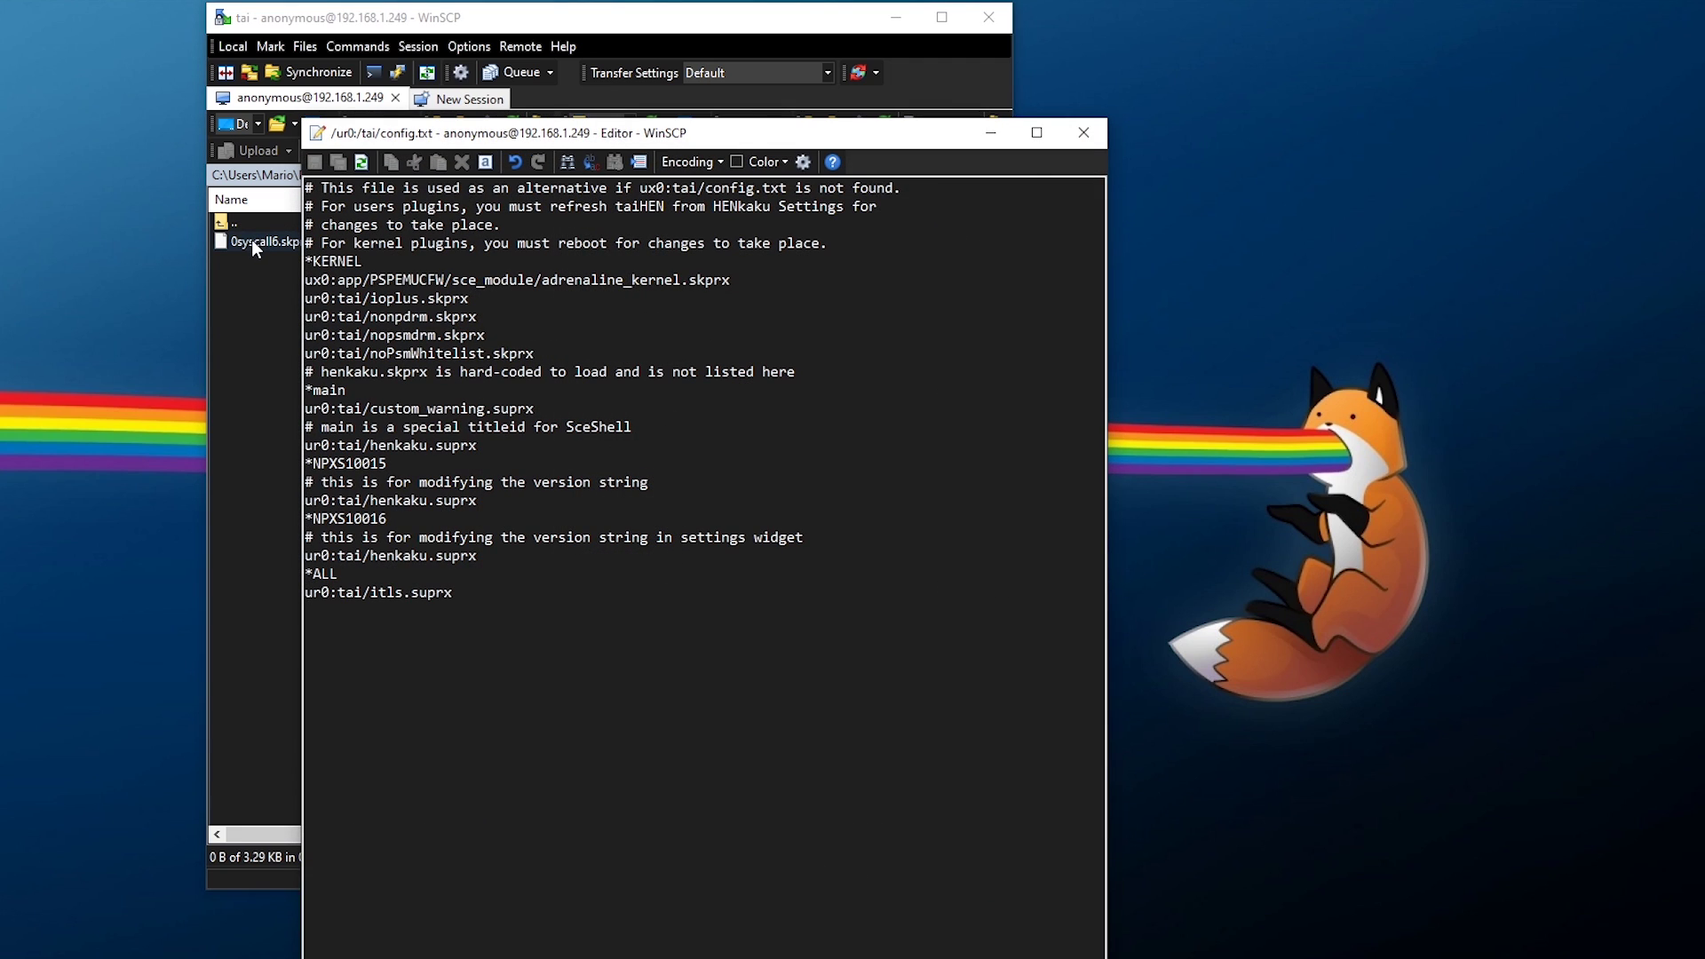
Step: Add the line ur0:tai/0syscall6.skprx under *KERNEL, directly below the noPsmWhitelist.skprx entry
left_click(622, 353)
key("Return")
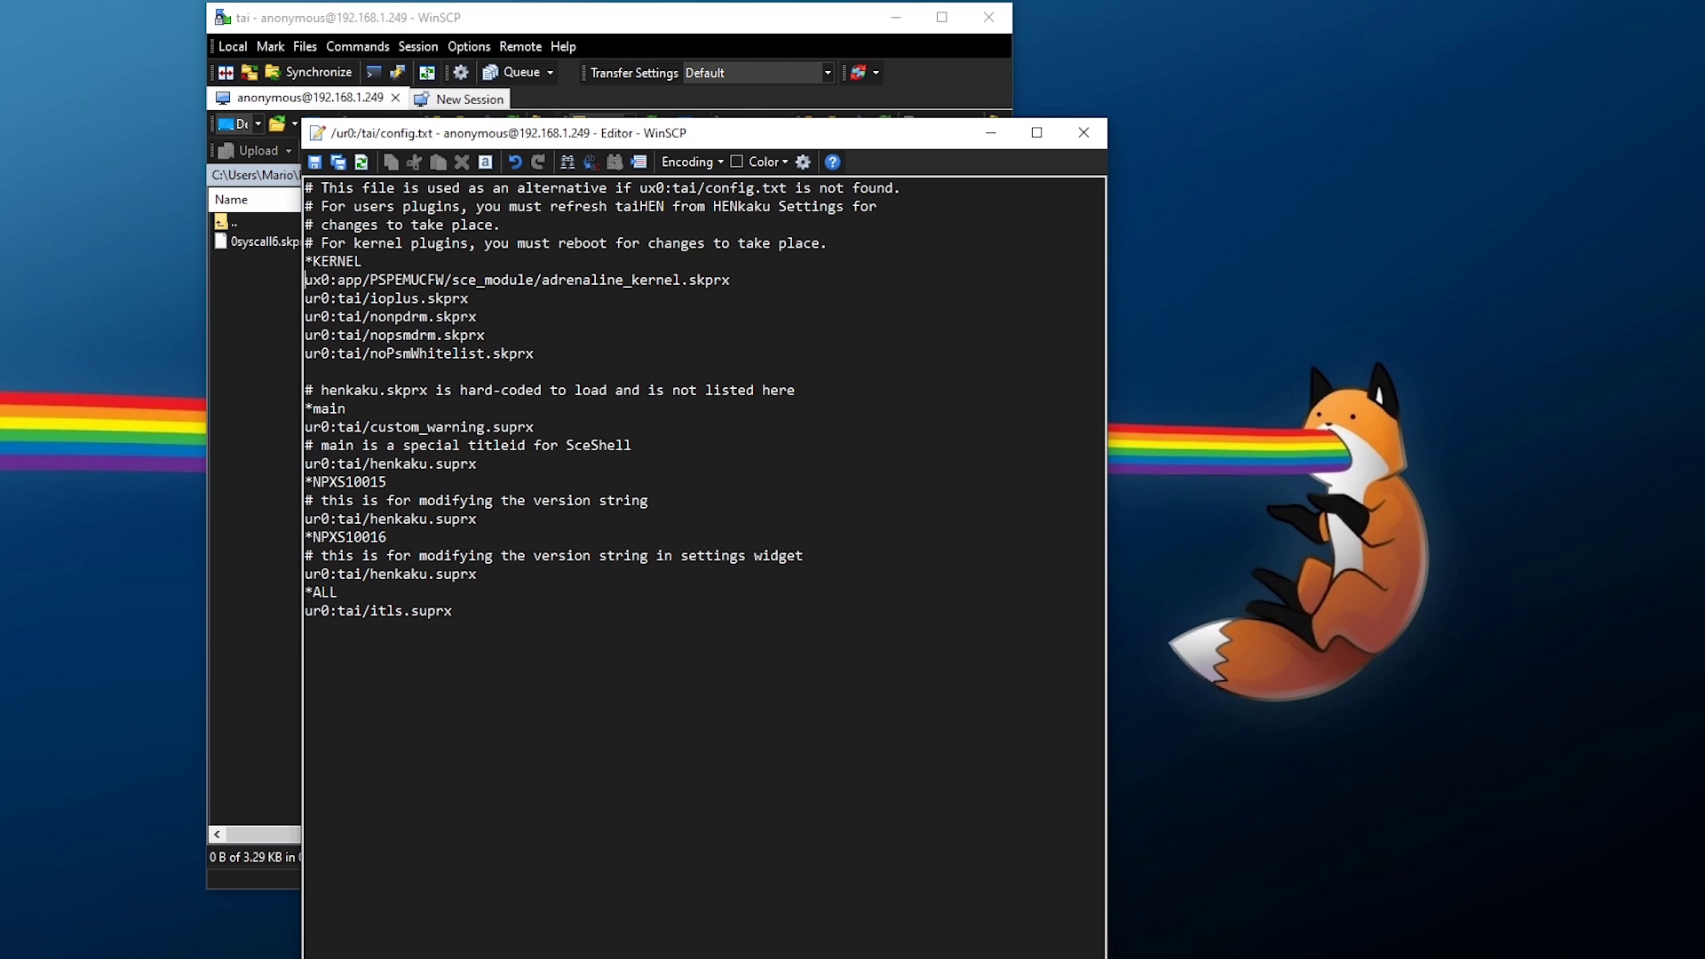
key("Down")
key("Down")
key("Down")
key("Down")
key("Down")
key("Down")
left_click(306, 371)
type("ur0:tai/0syscall6.skprx")
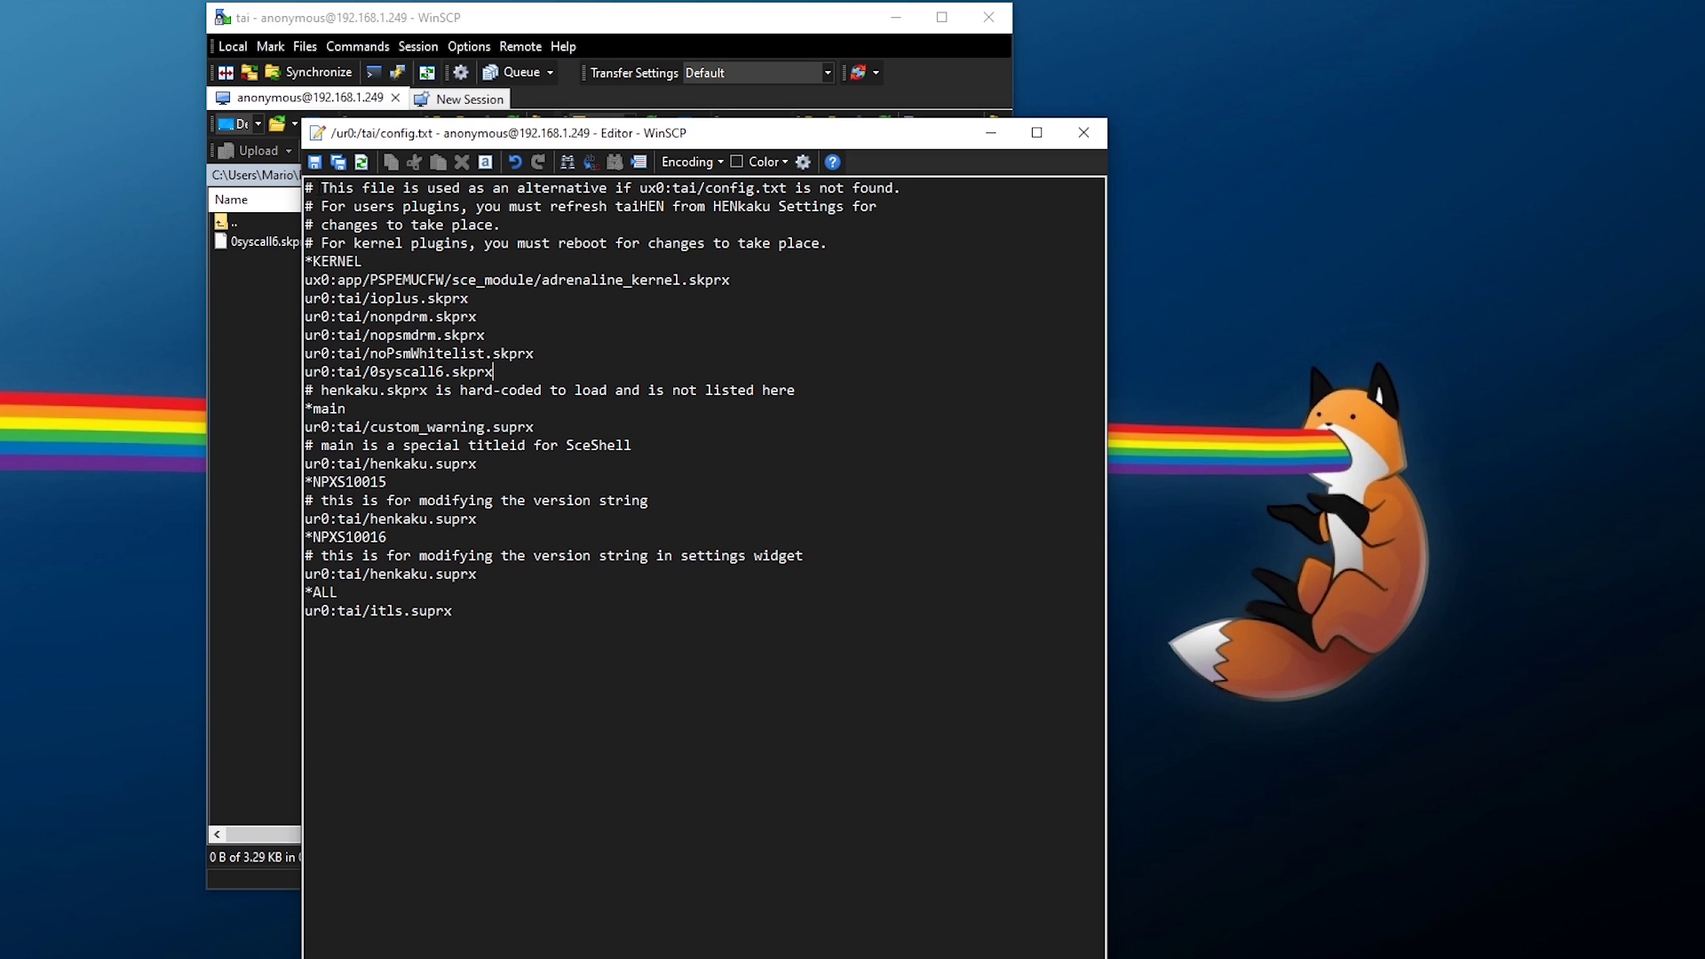
Step: Save and close the edited config.txt, and hide the transfer queue
left_click(315, 162)
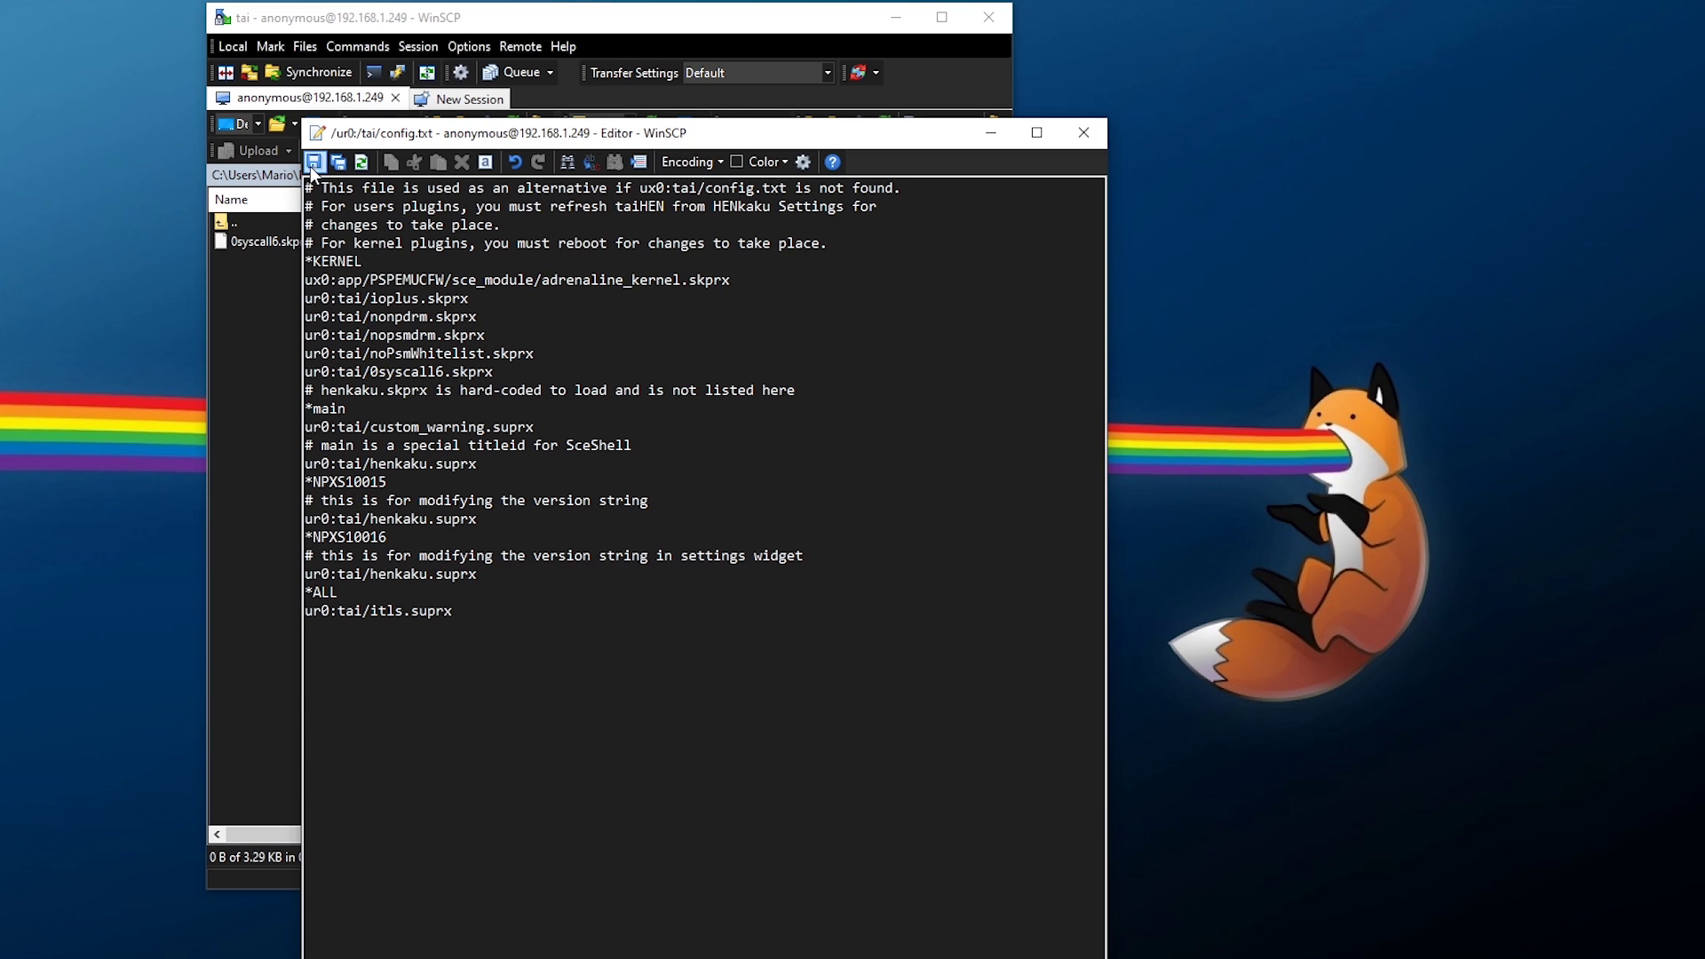
left_click(1100, 133)
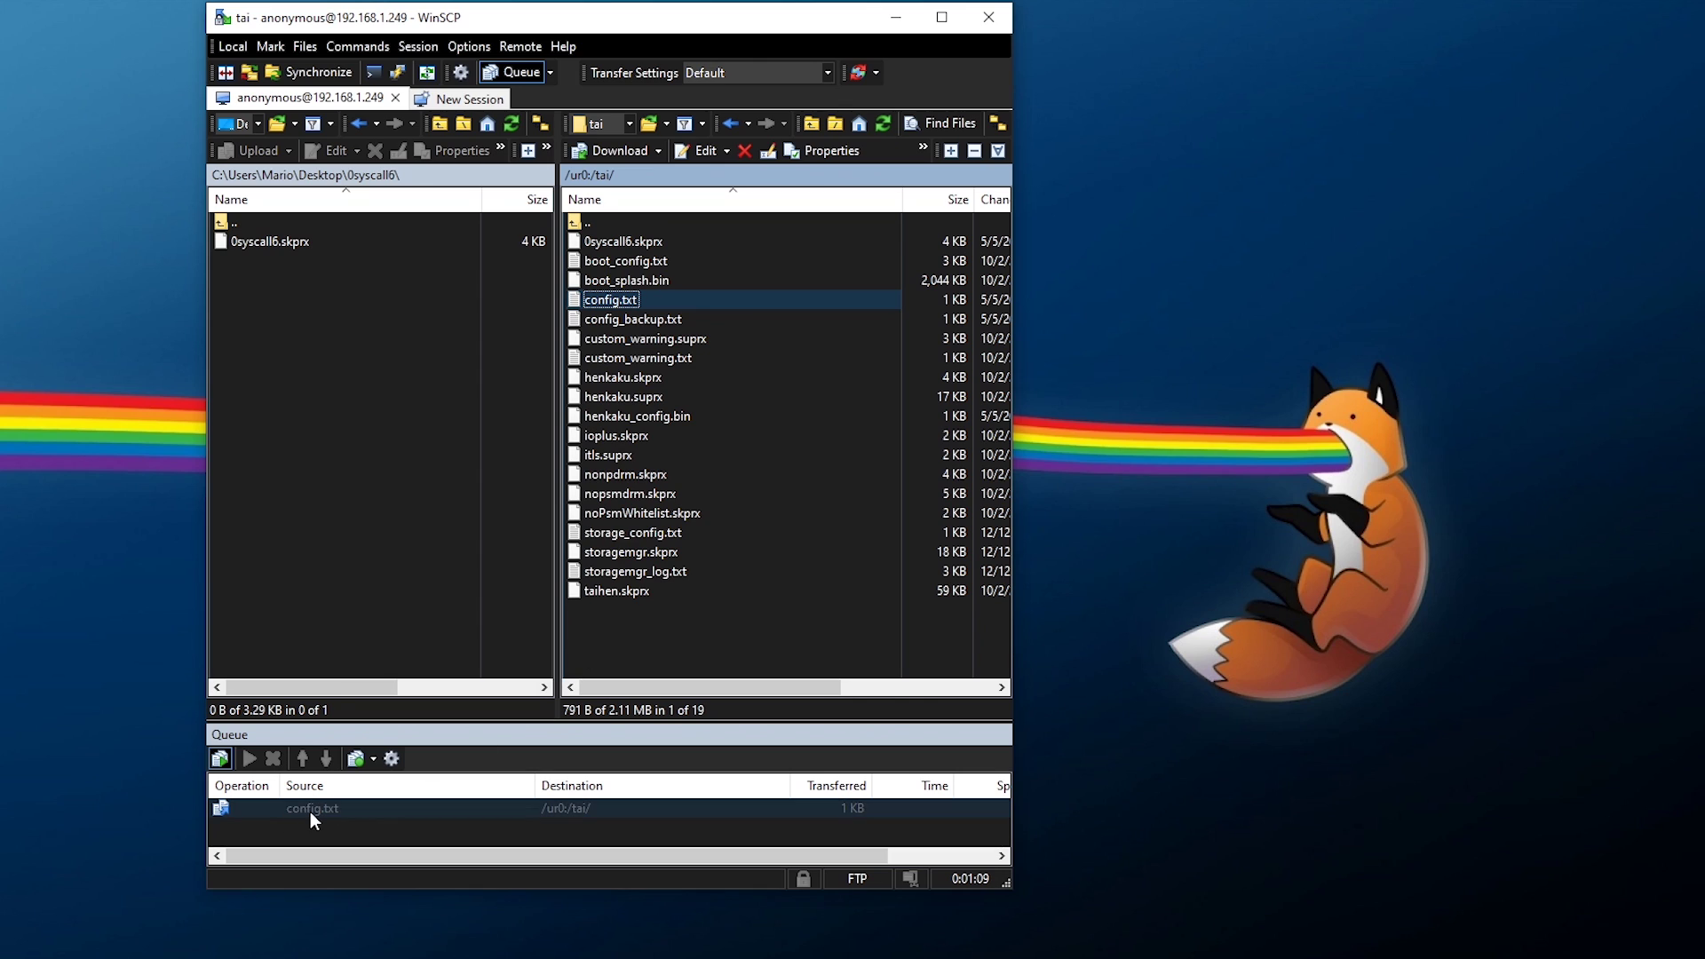
left_click(221, 759)
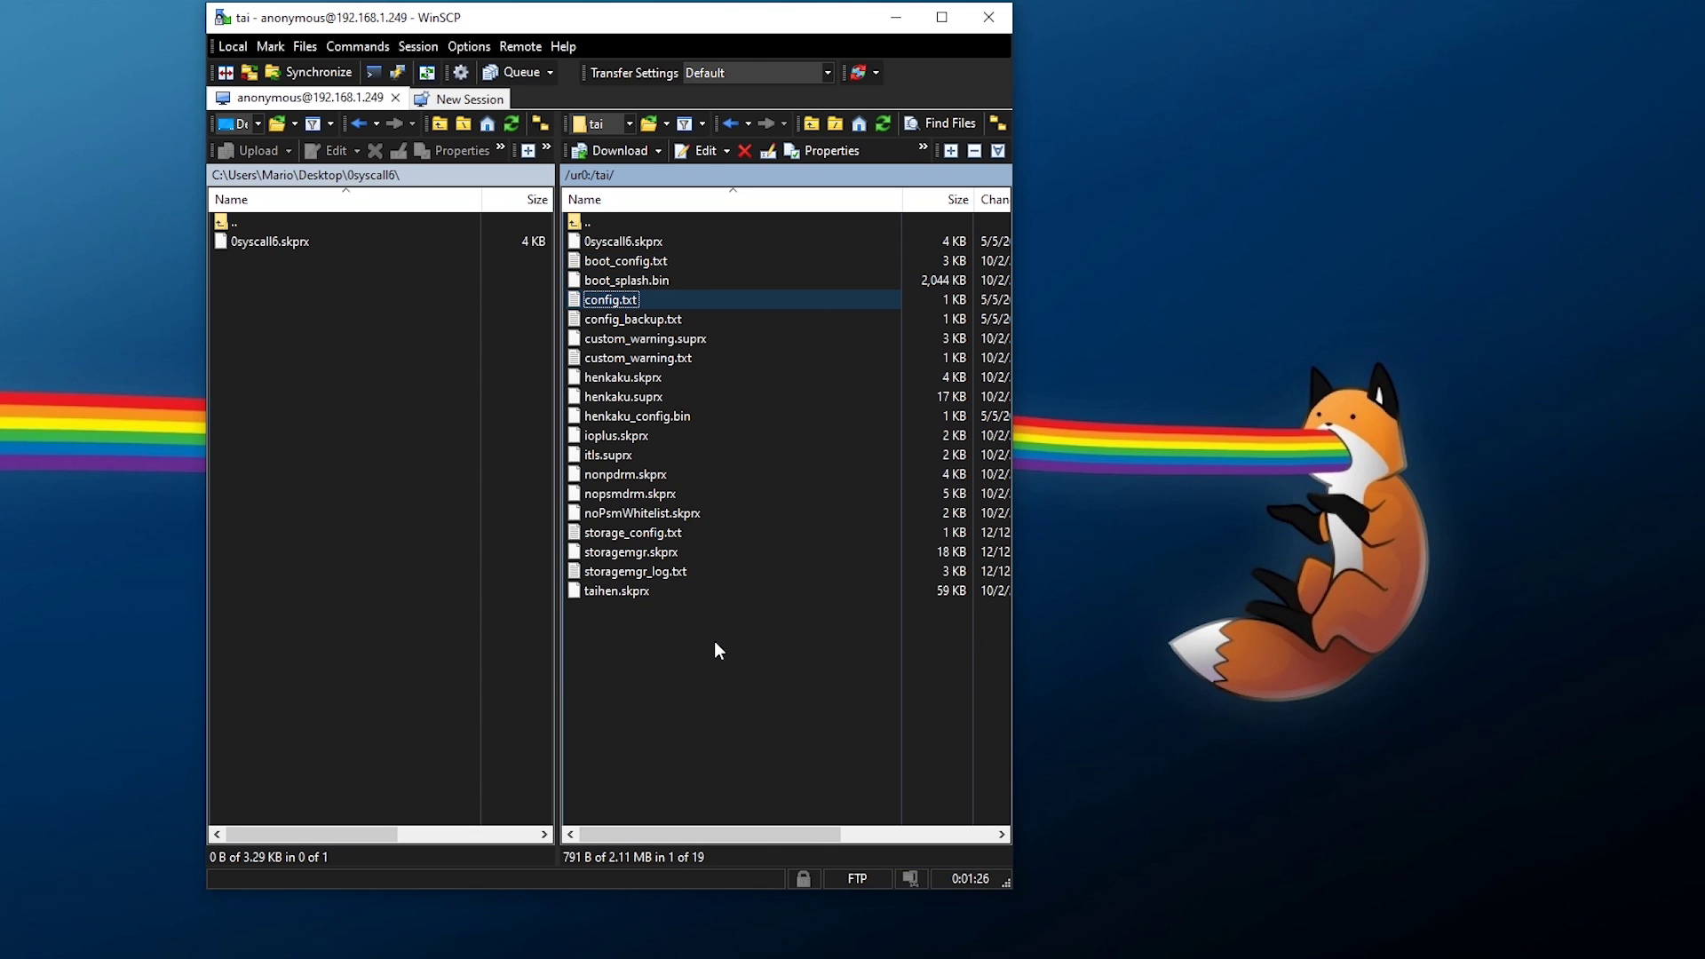
Step: Reopen config.txt from the console's tai folder, check the ur0:tai/0syscall6.skprx line under *KERNEL, and close the file
right_click(611, 305)
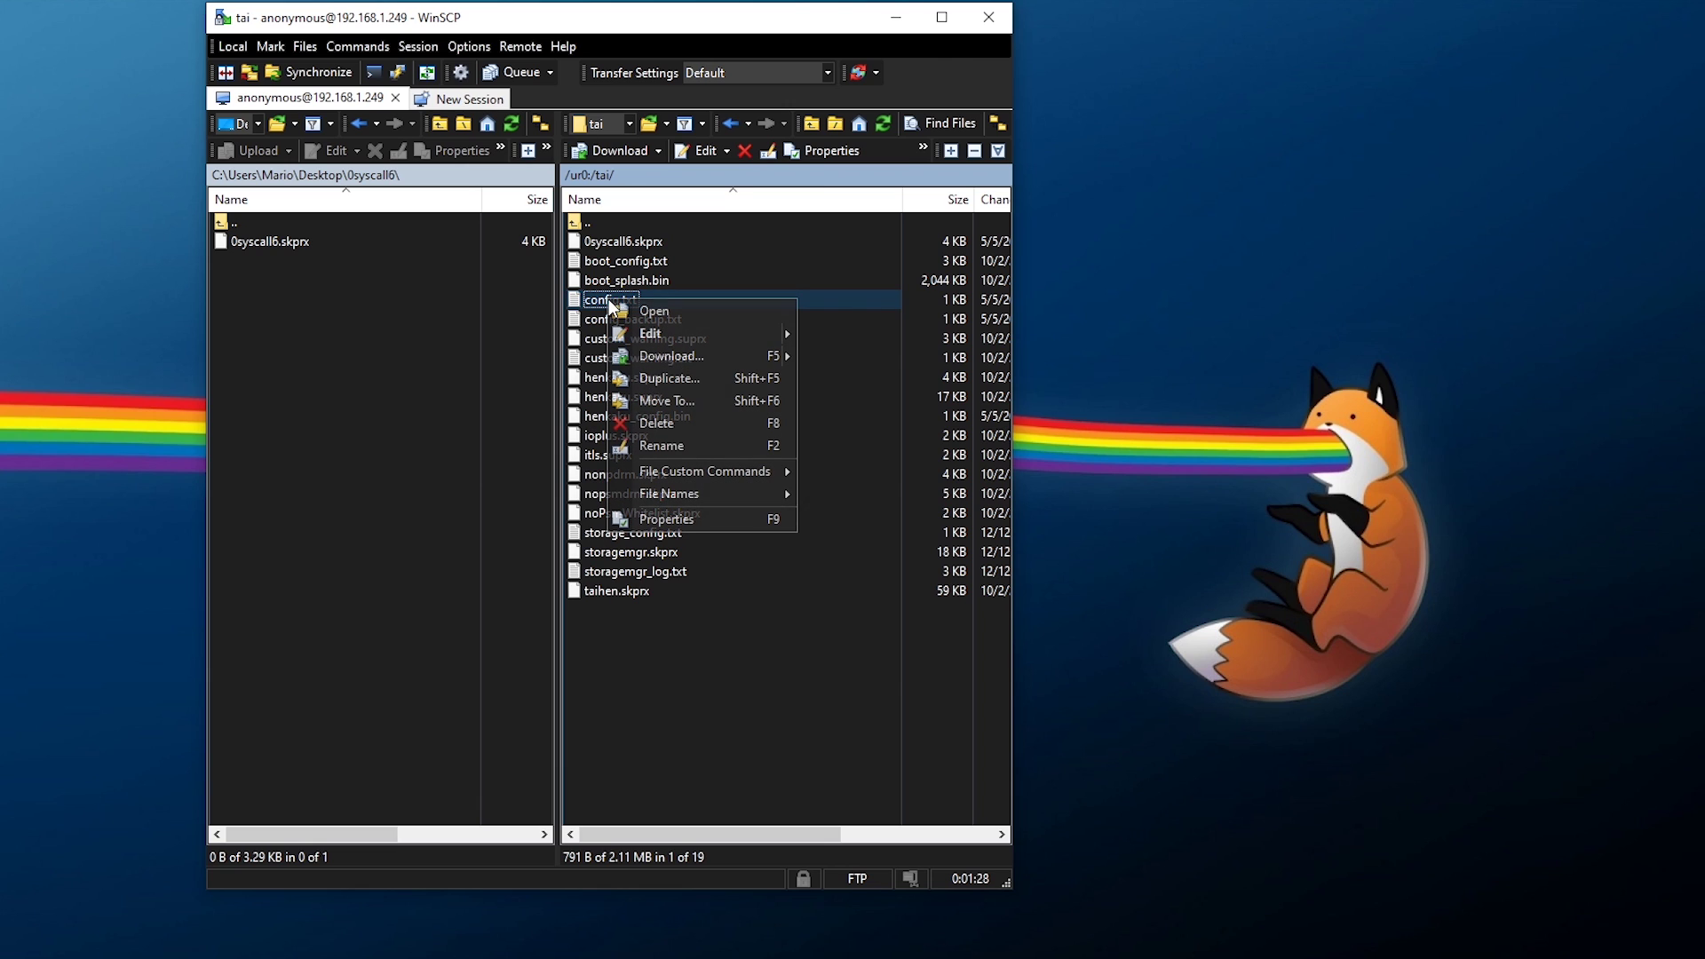
left_click(723, 335)
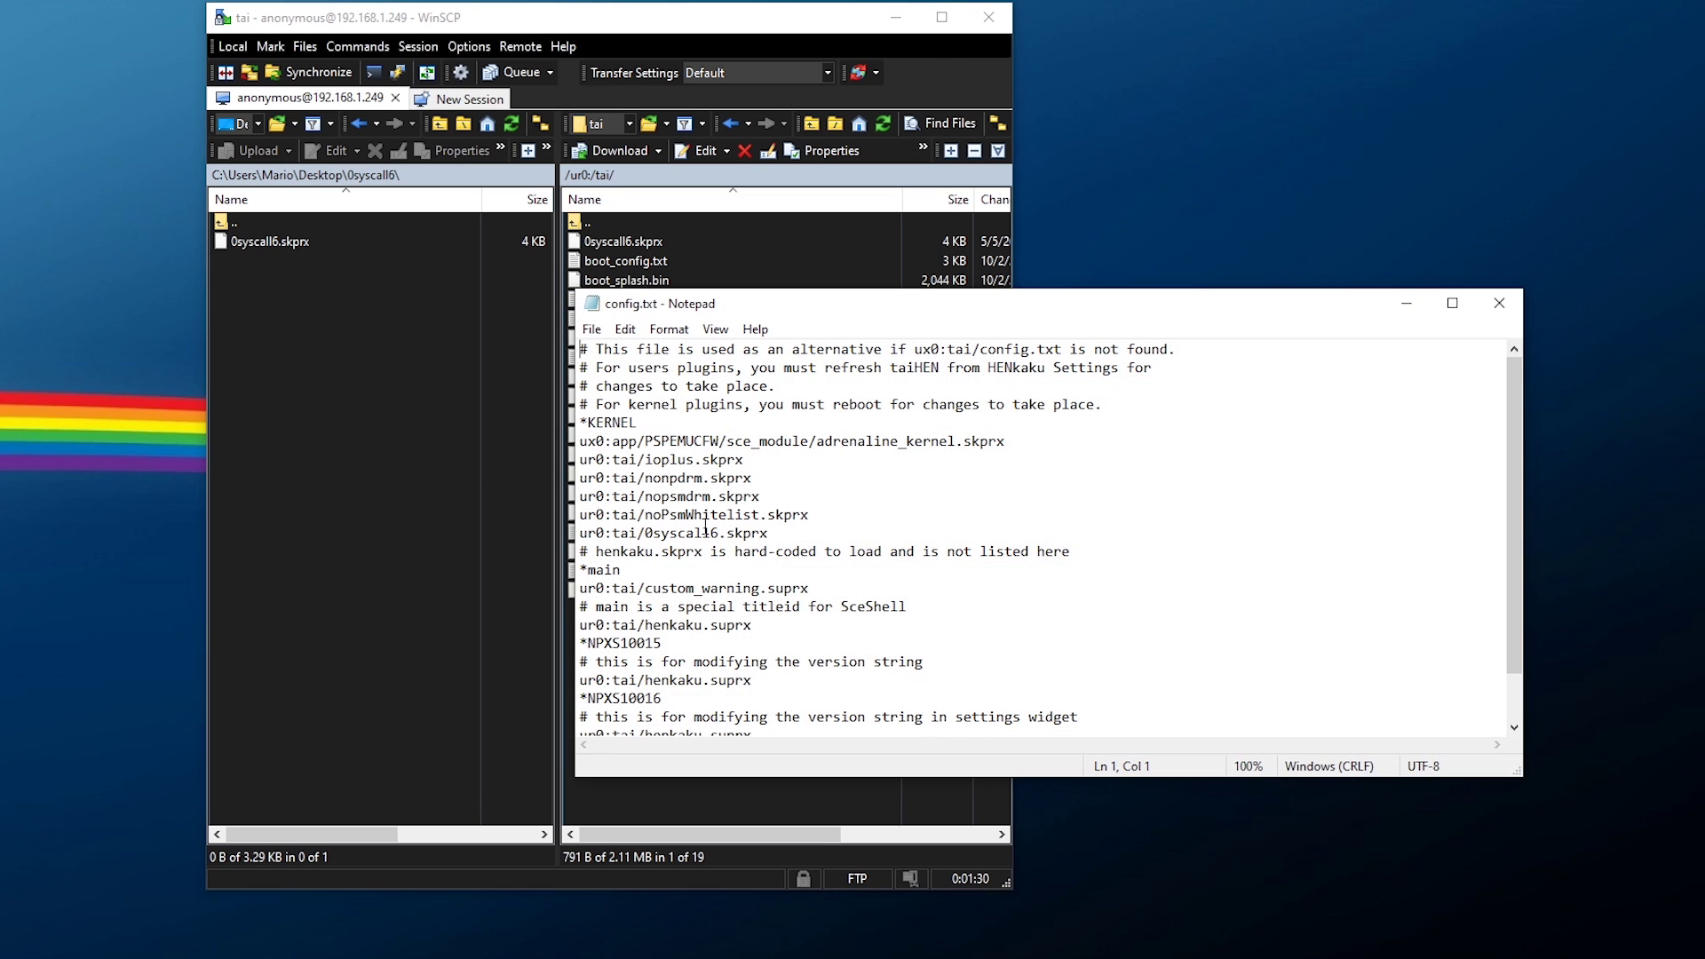
left_click_drag(595, 533, 768, 533)
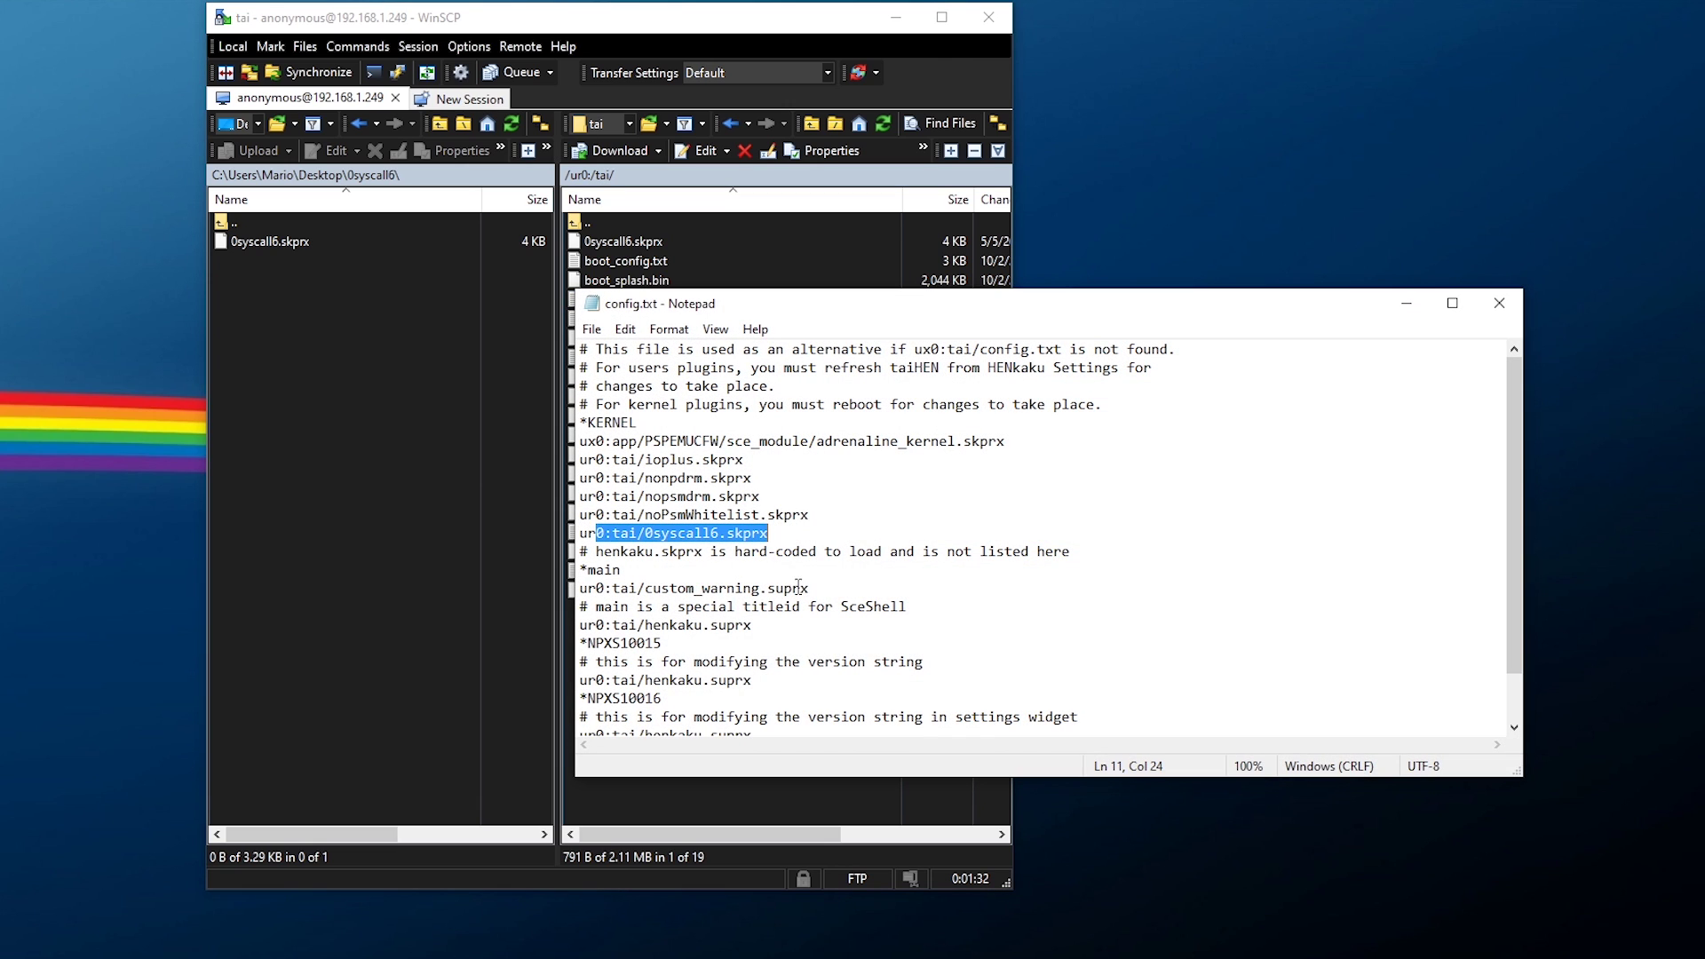
left_click(771, 534)
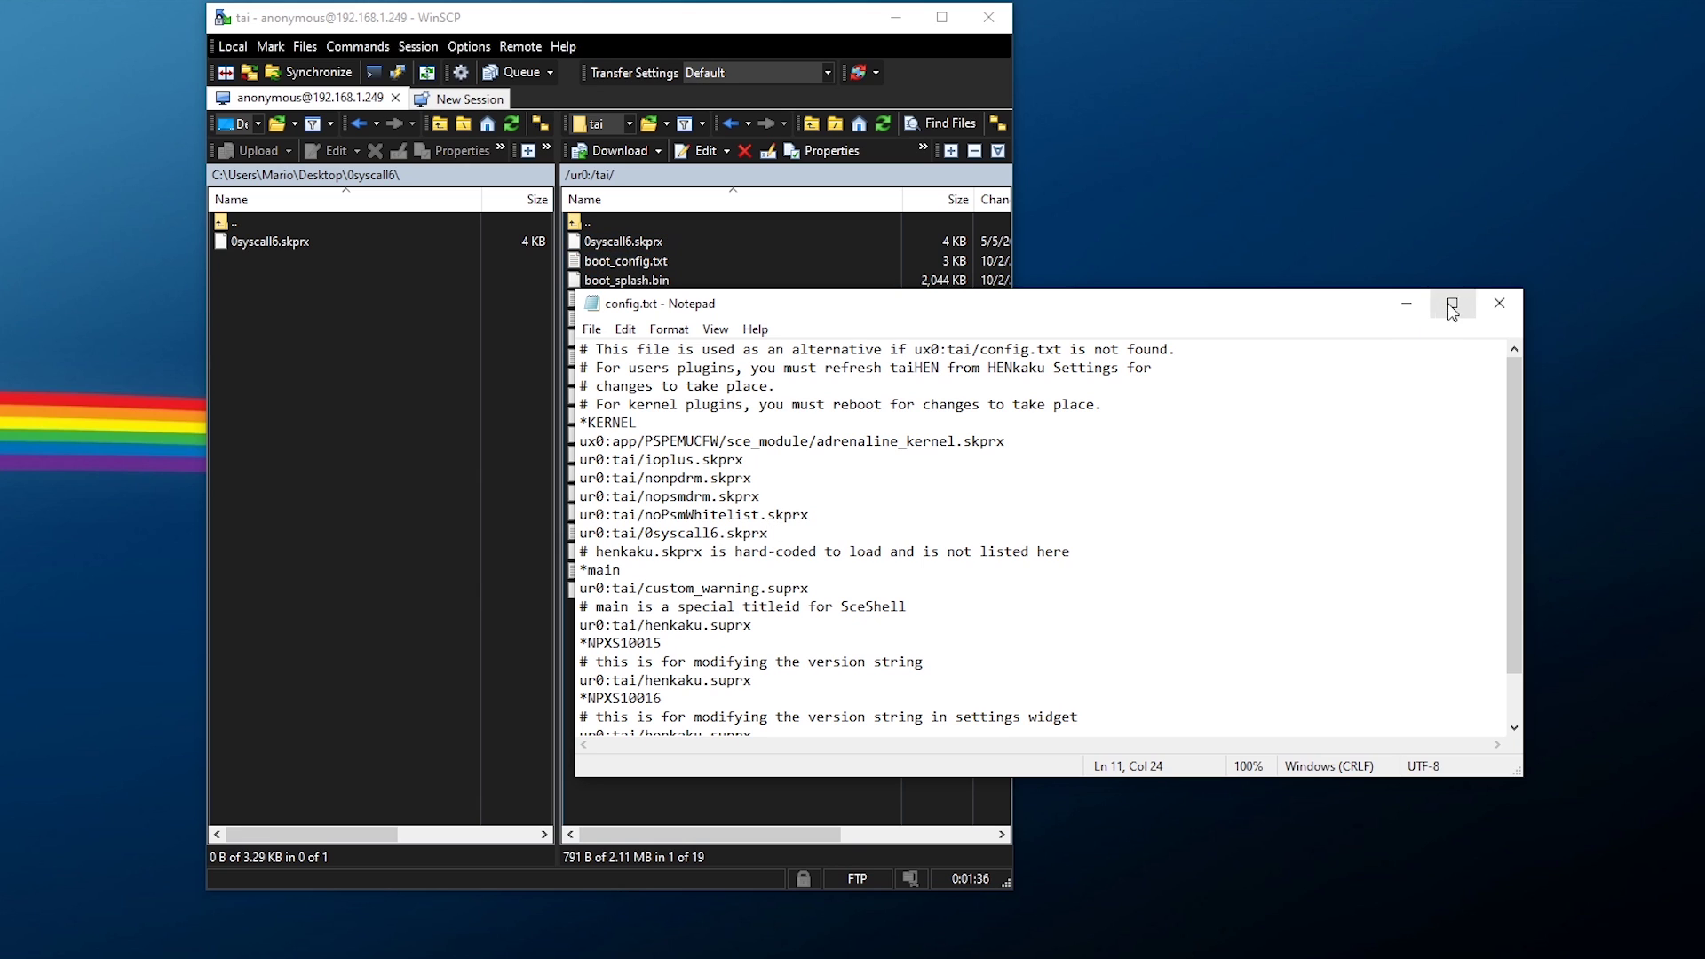
left_click(1499, 302)
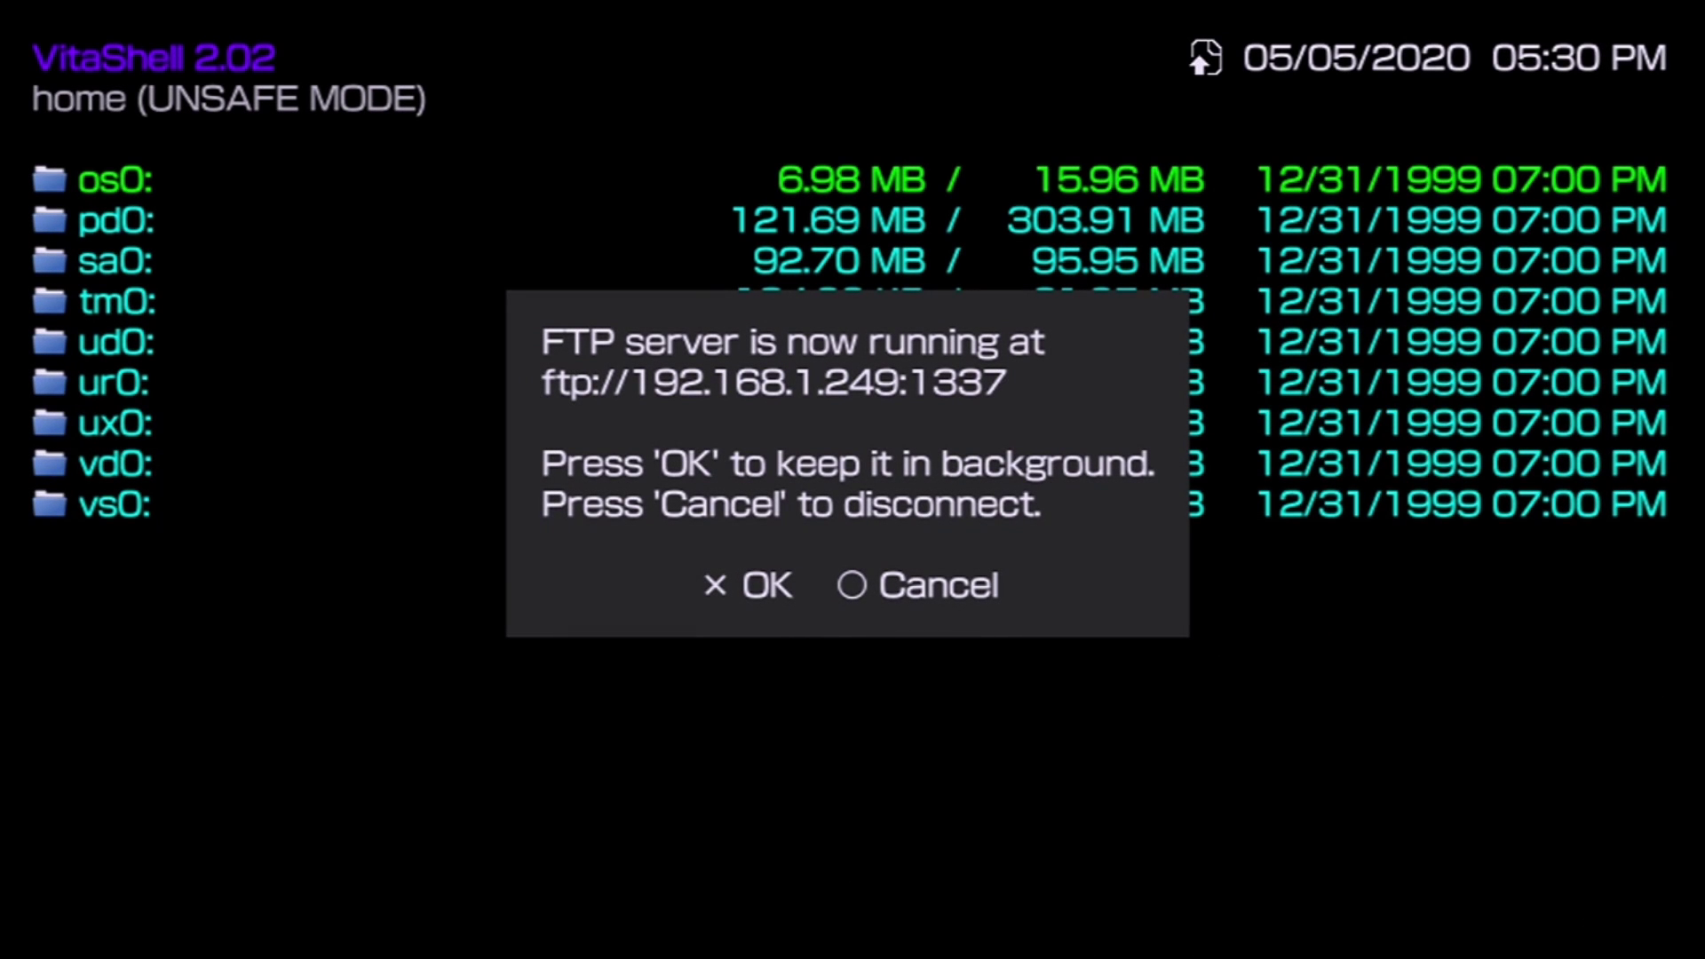
Step: Disconnect the FTP server in VitaShell, close the VitaShell and Settings pages, and return to the console's home screen
key("Escape")
key("super")
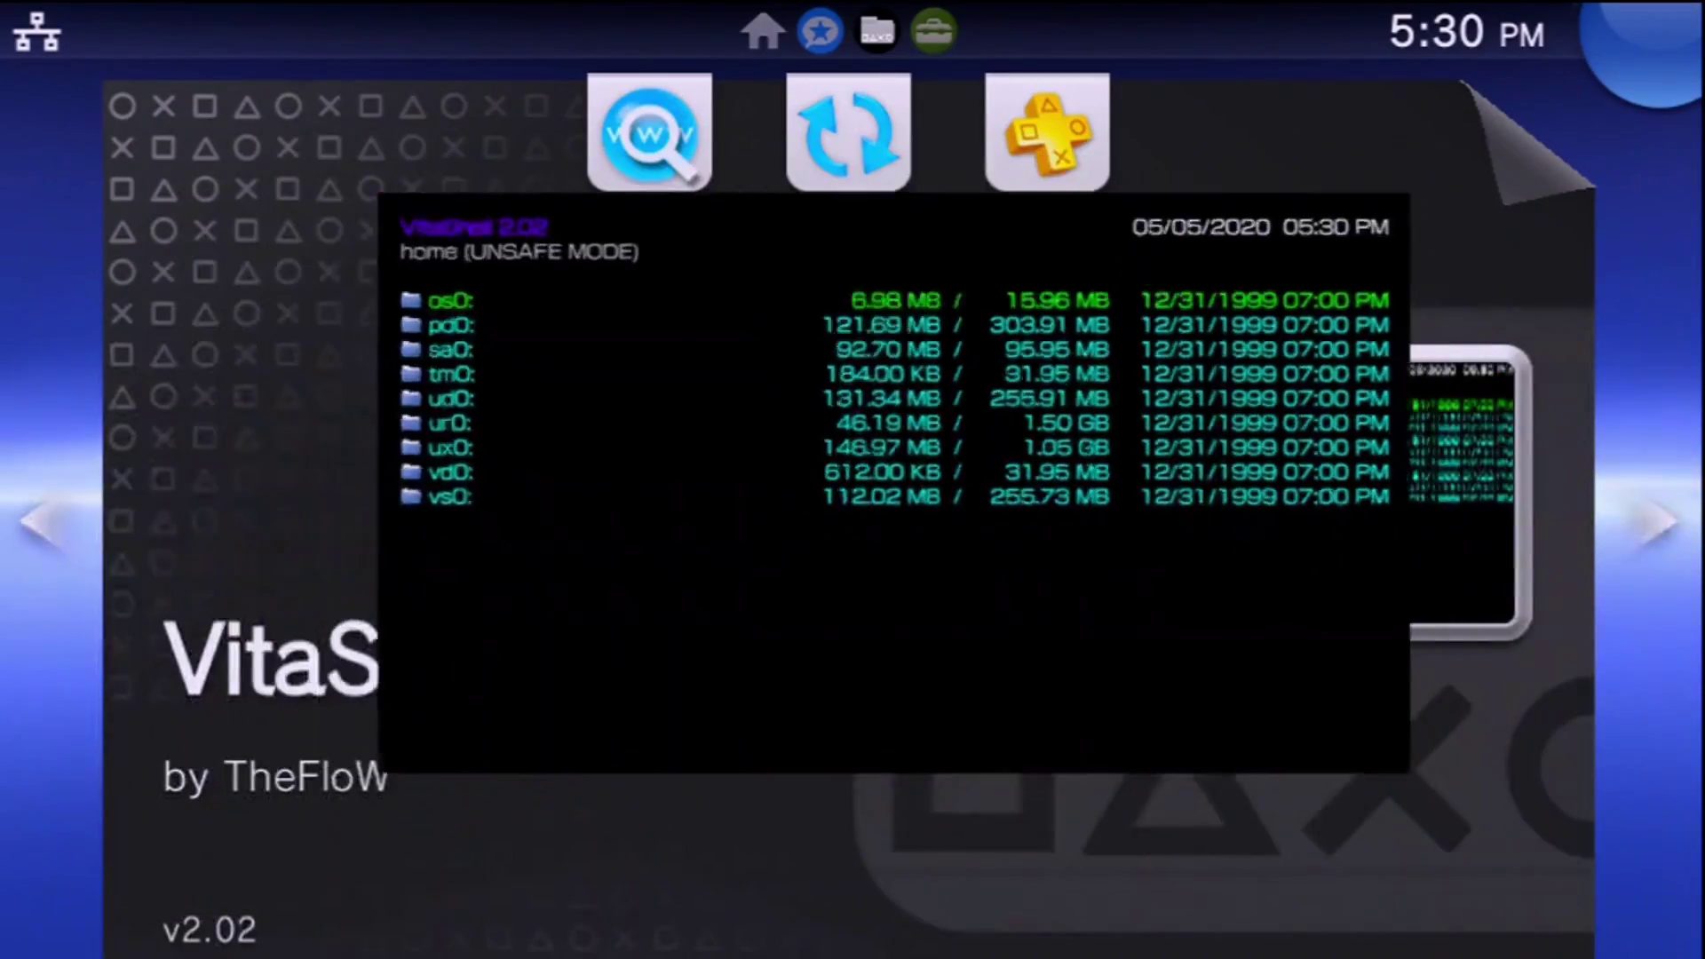
key("super")
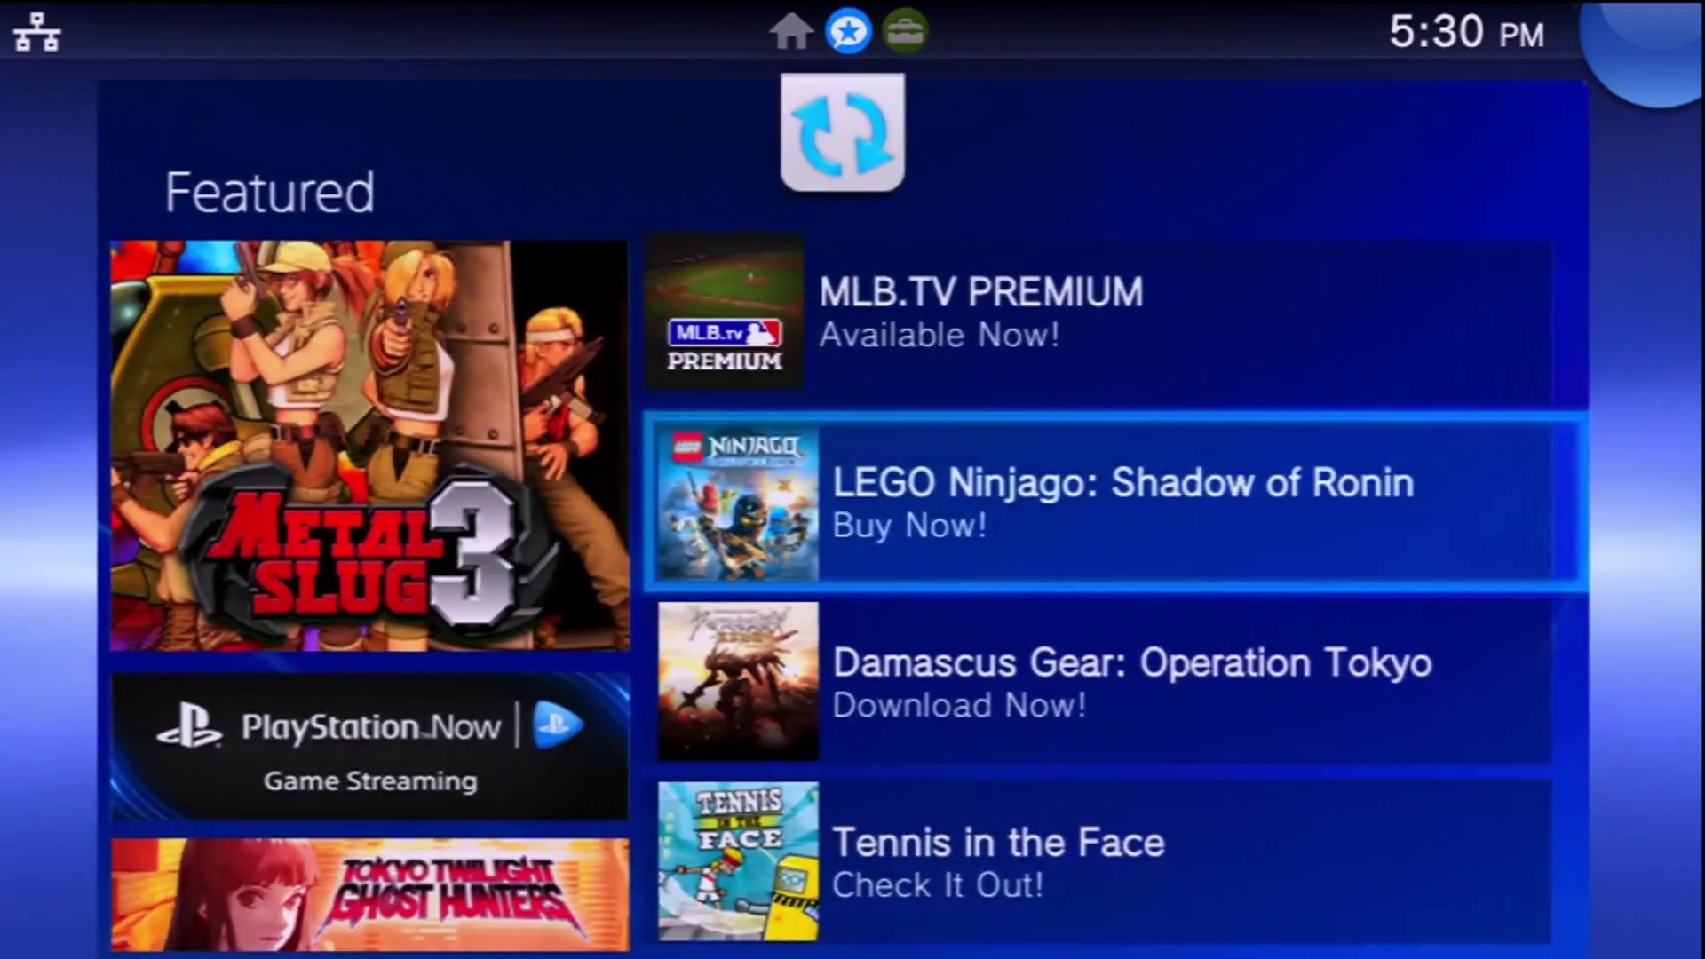
key("Right")
key("super")
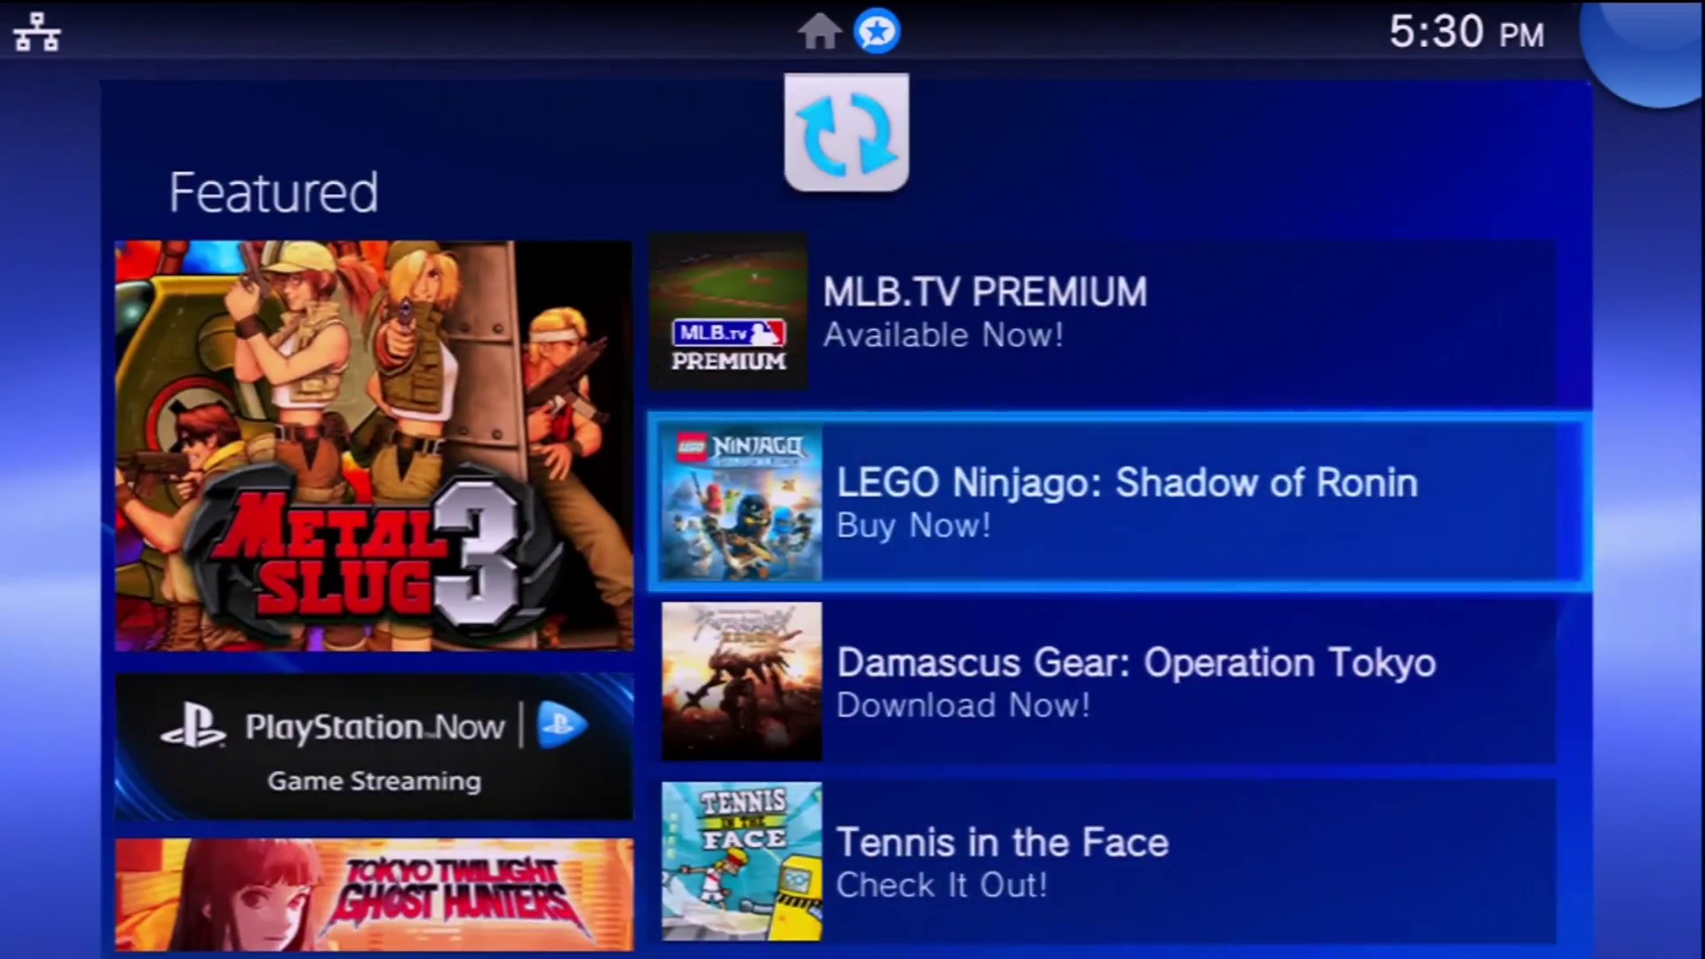
key("Left")
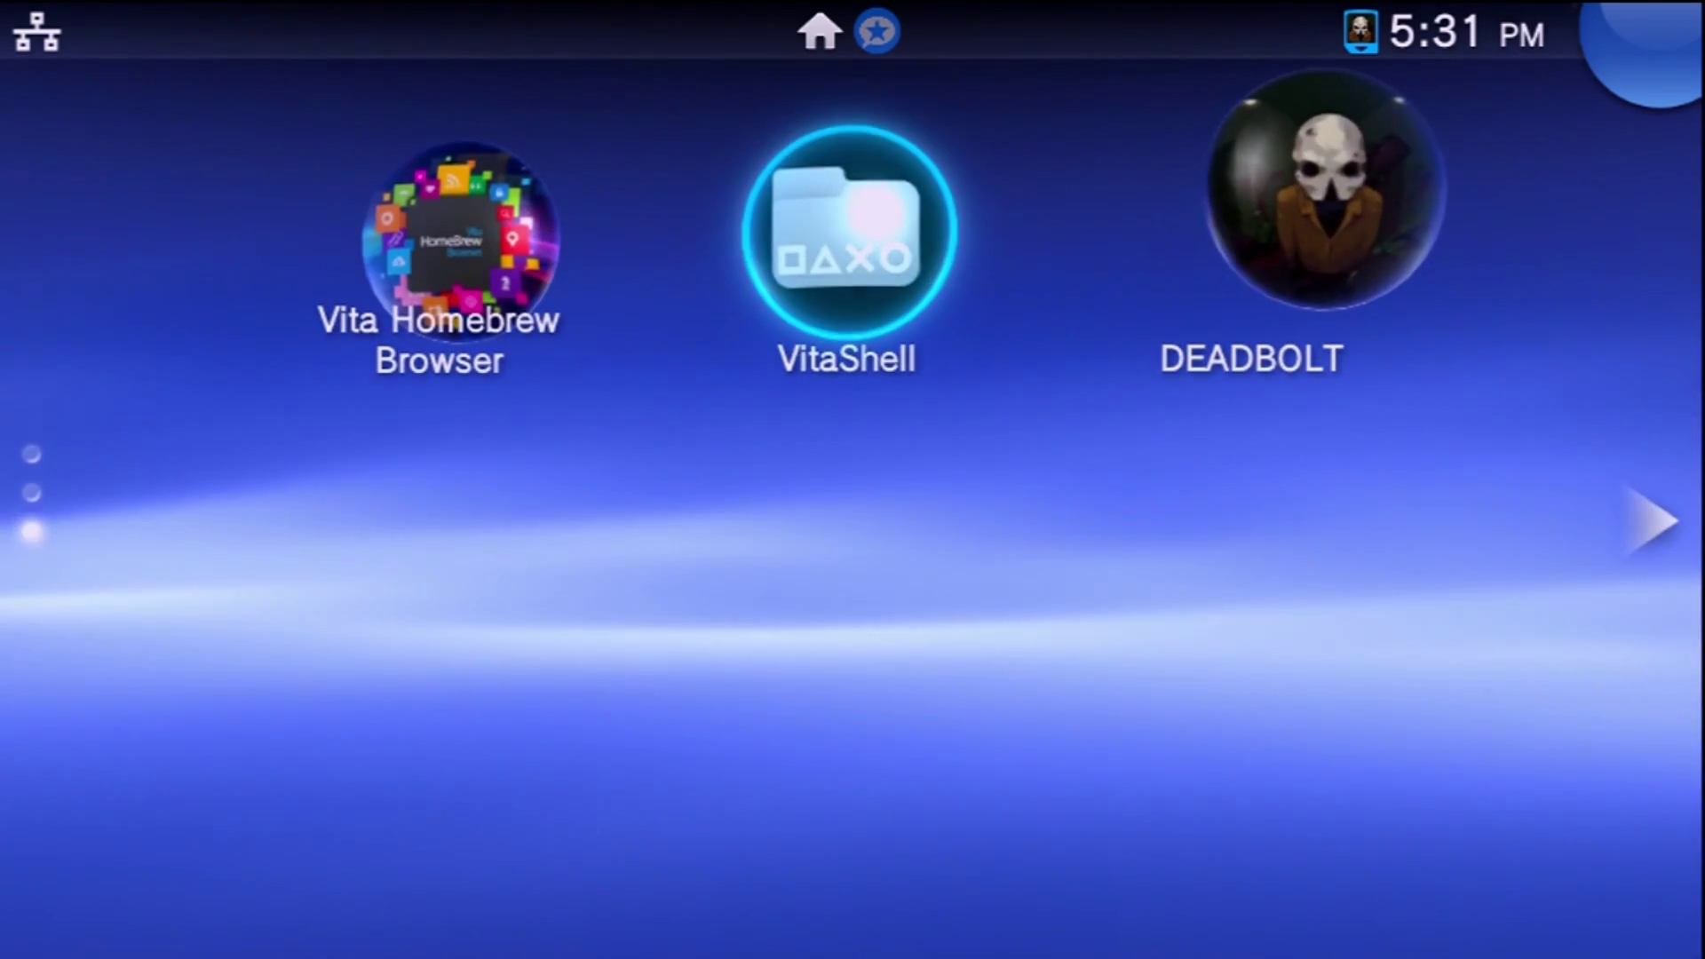
Step: Try to launch DEADBOLT from the console's home screen, then close its page
key("Right")
key("Return")
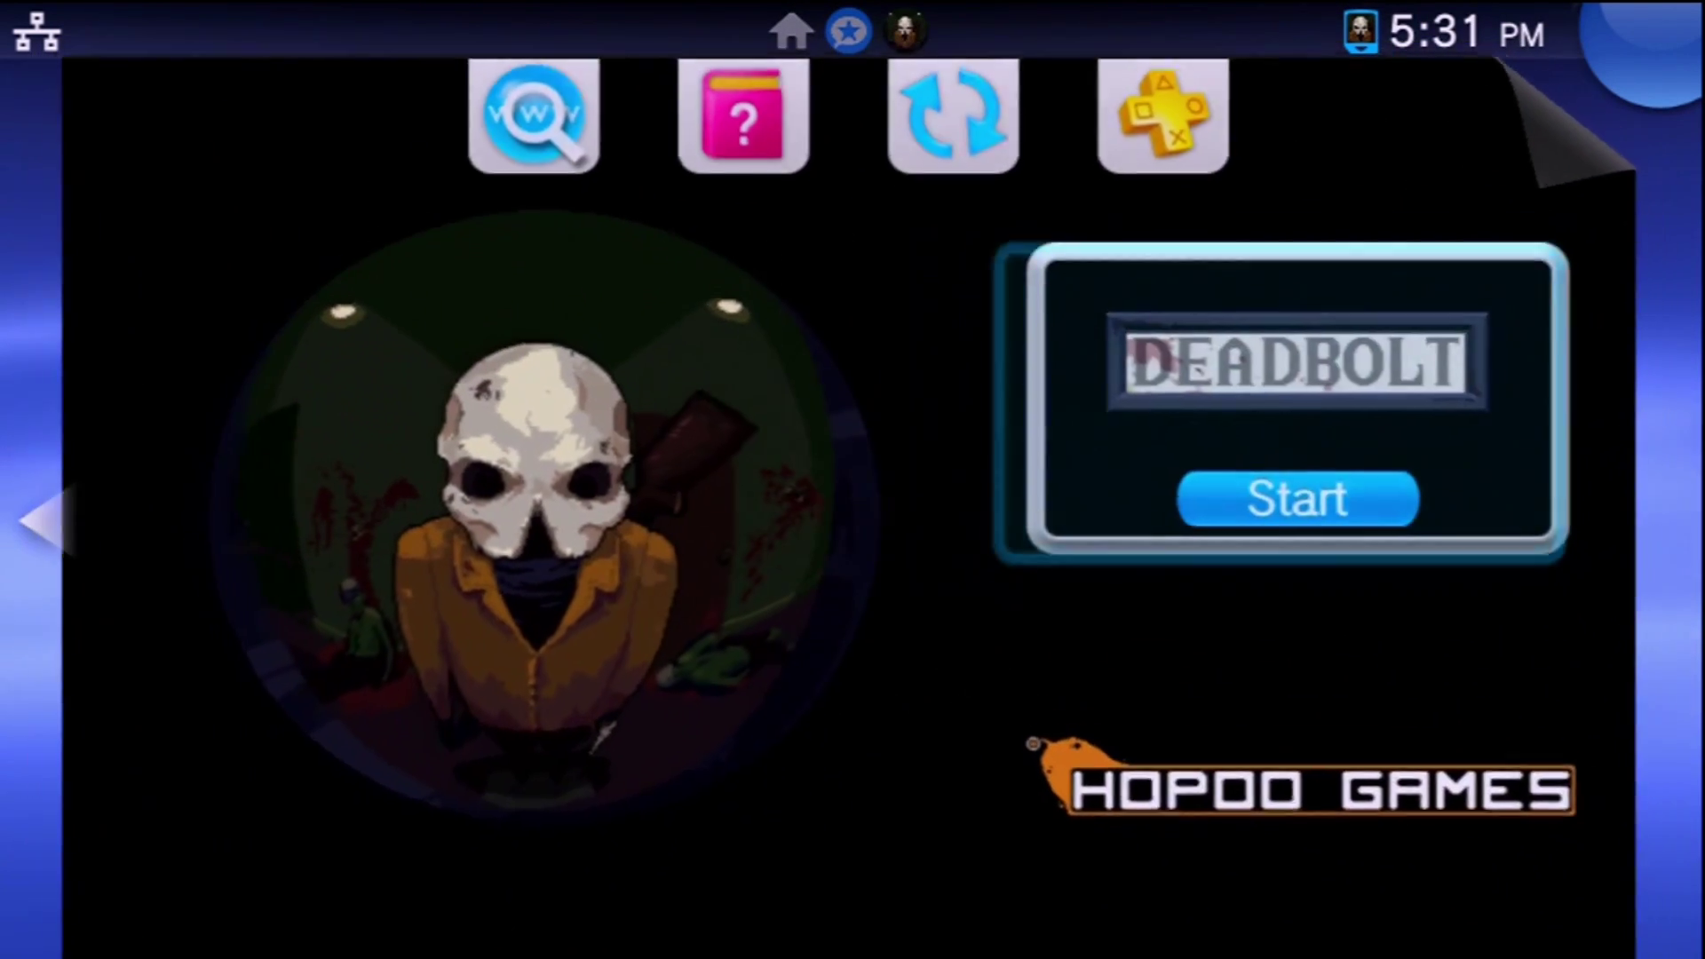
key("Return")
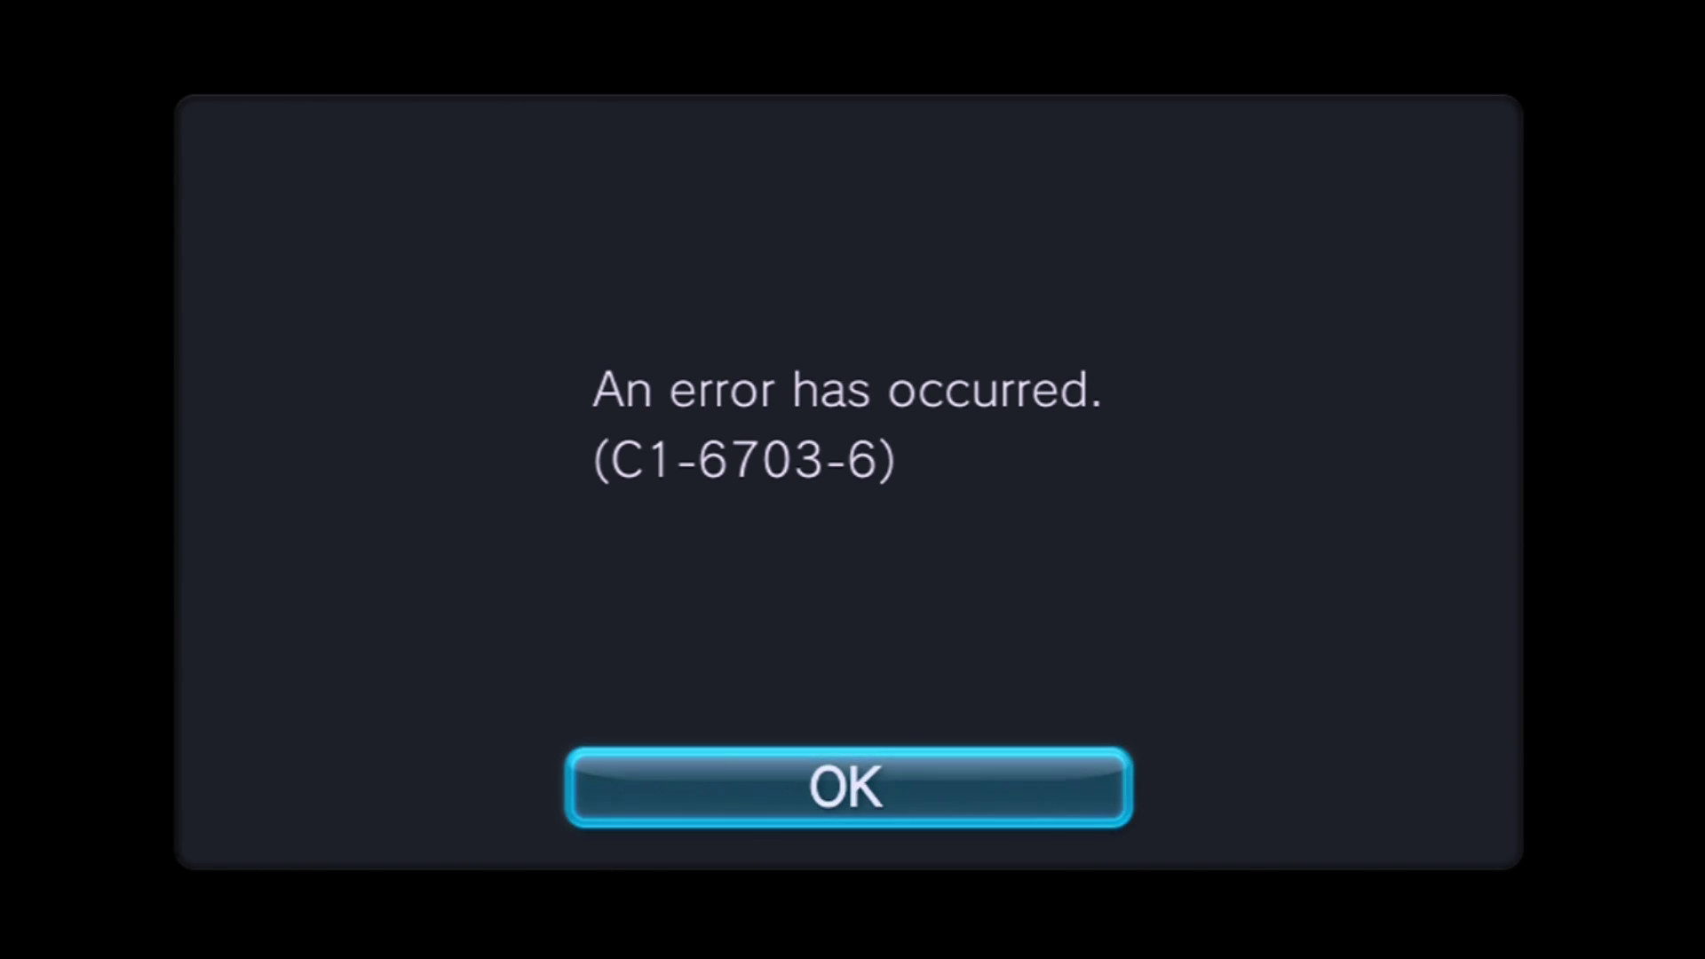
key("Return")
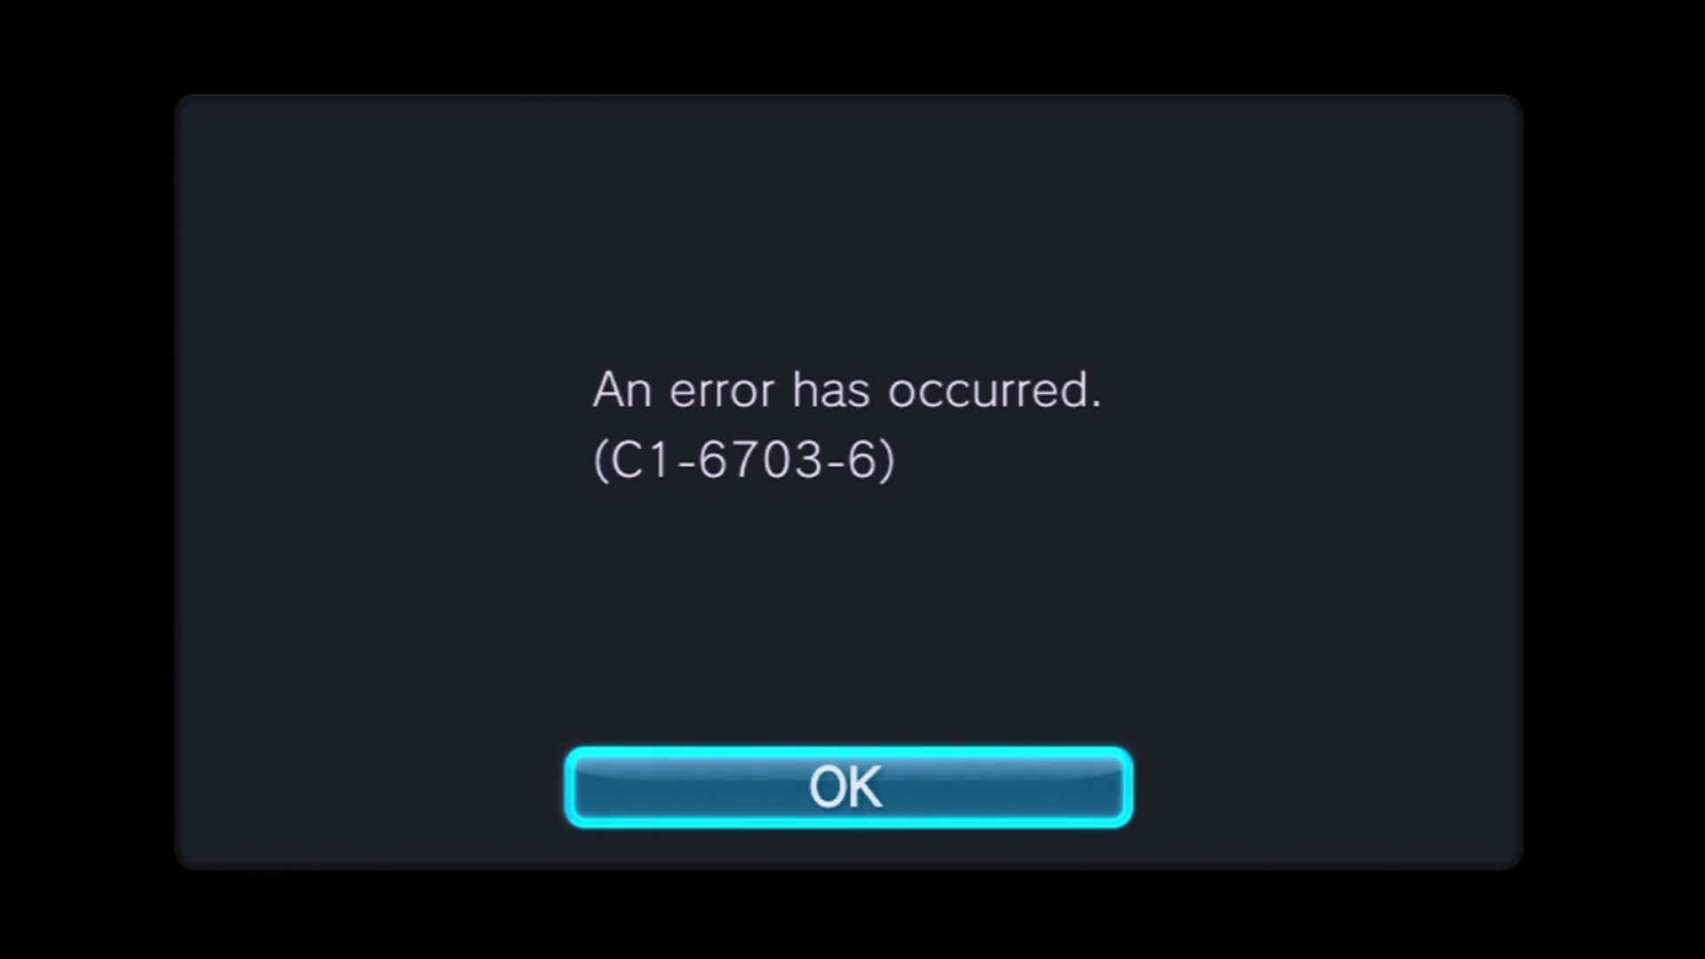
key("Return")
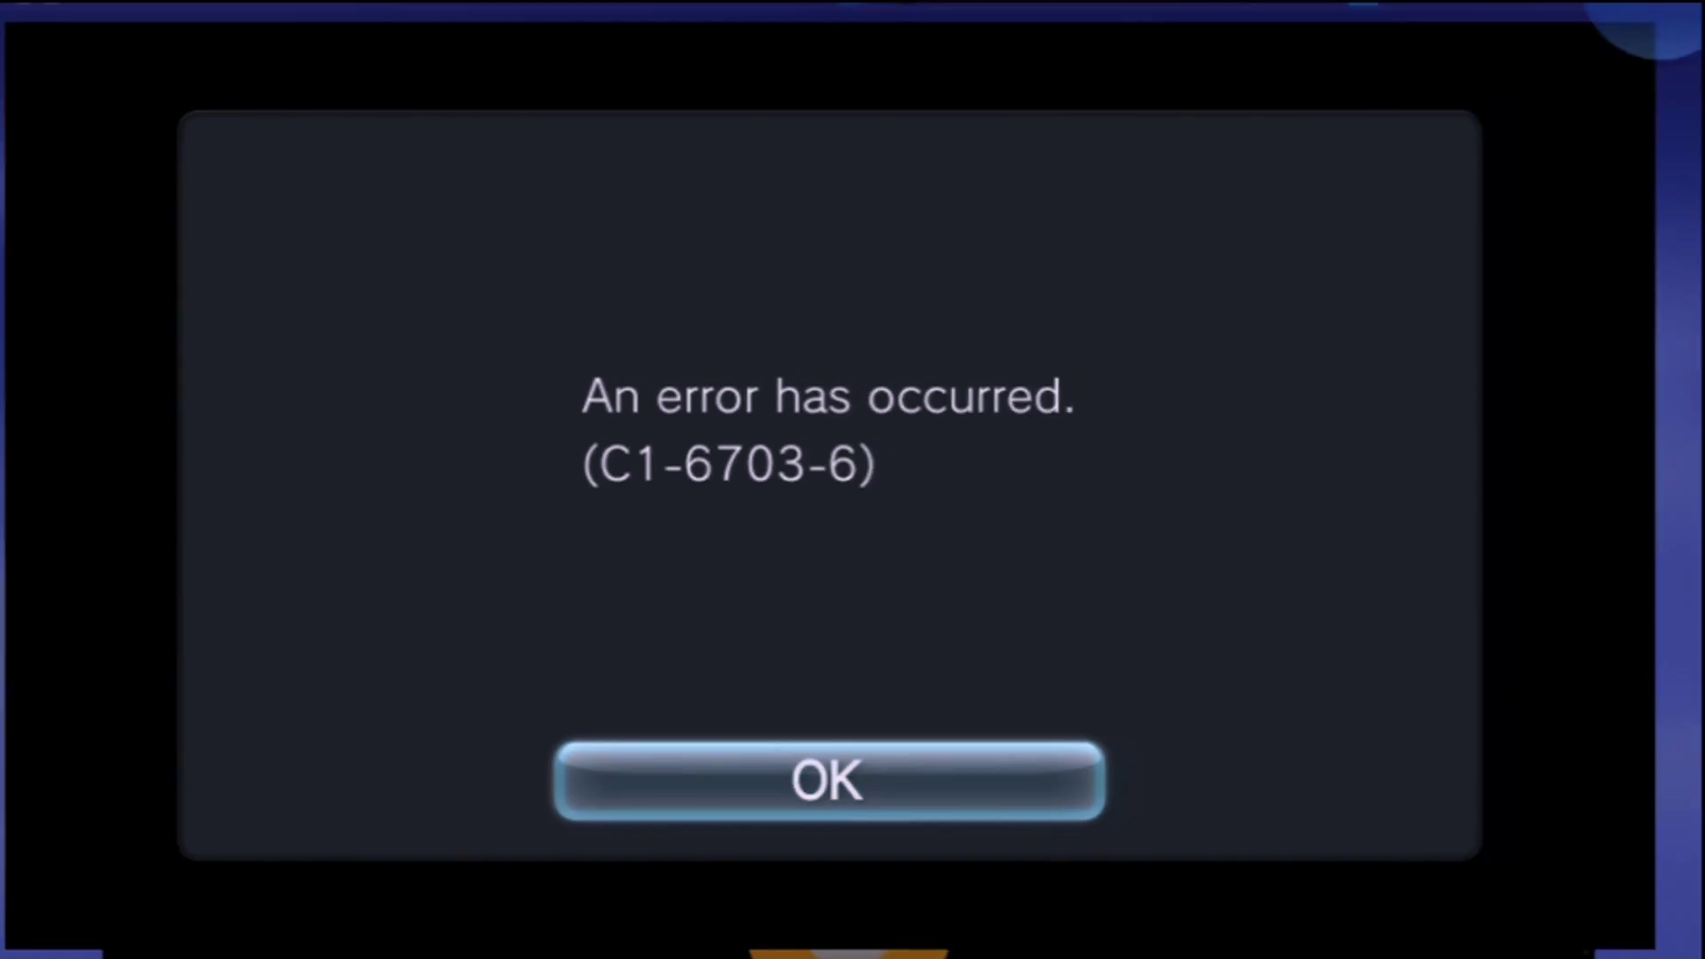
key("super")
key("super")
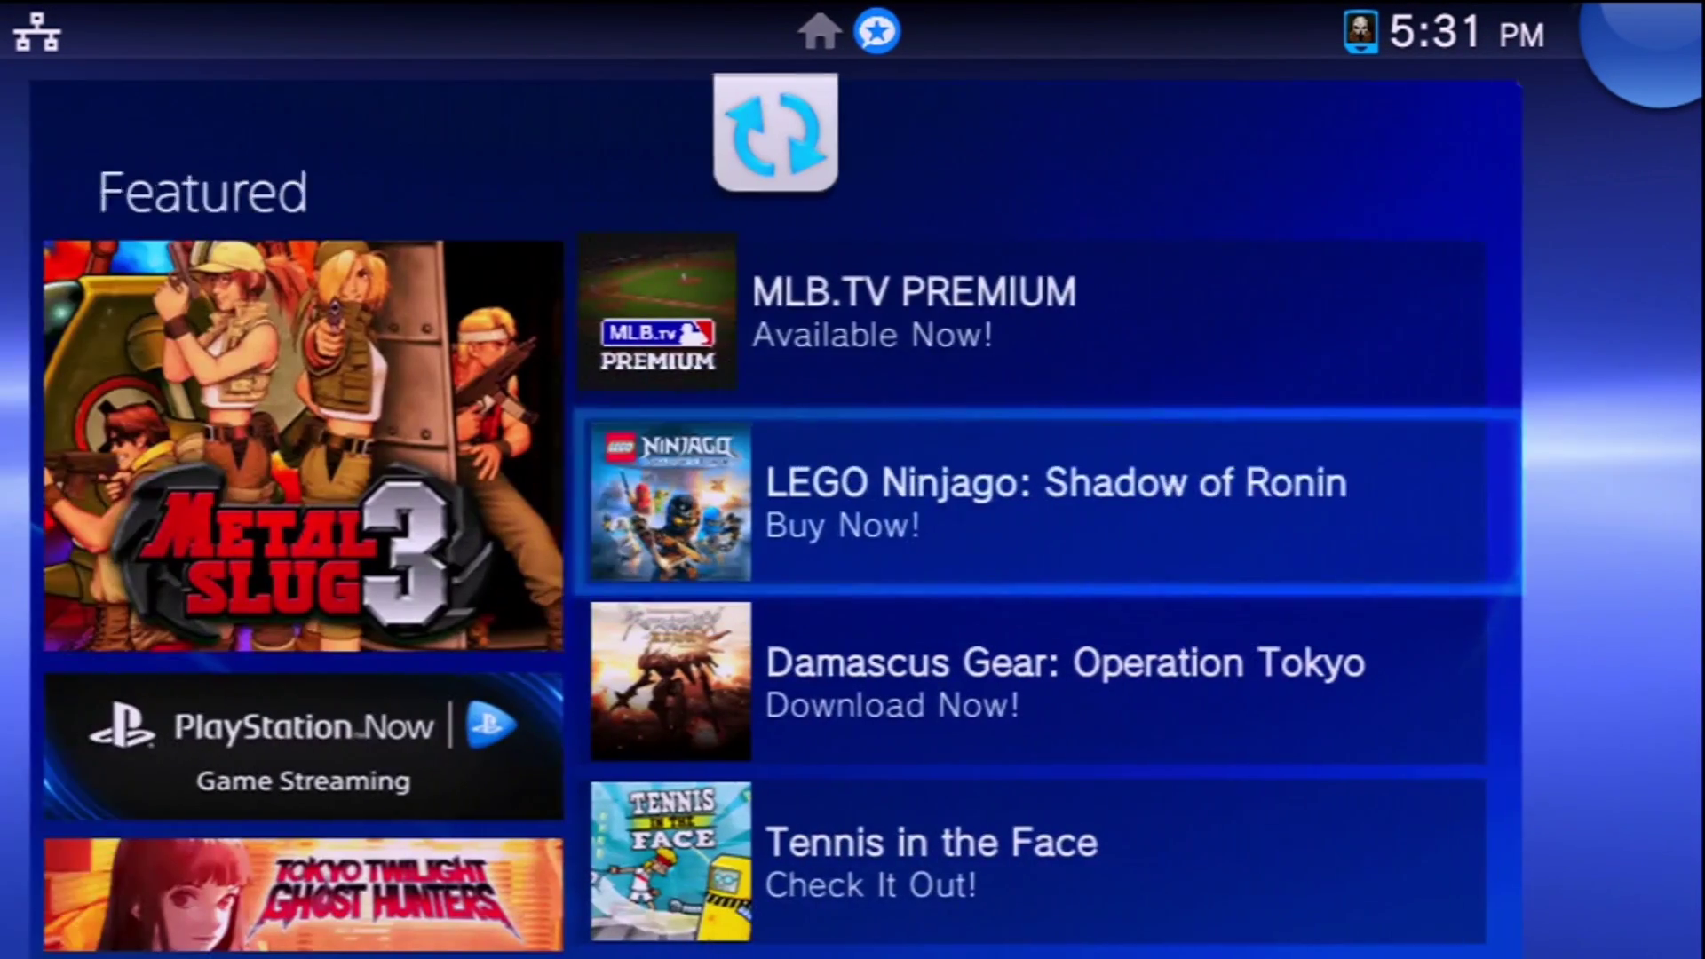
Step: Power off the console from its quick settings so the kernel plugin can load on the next boot
key("super")
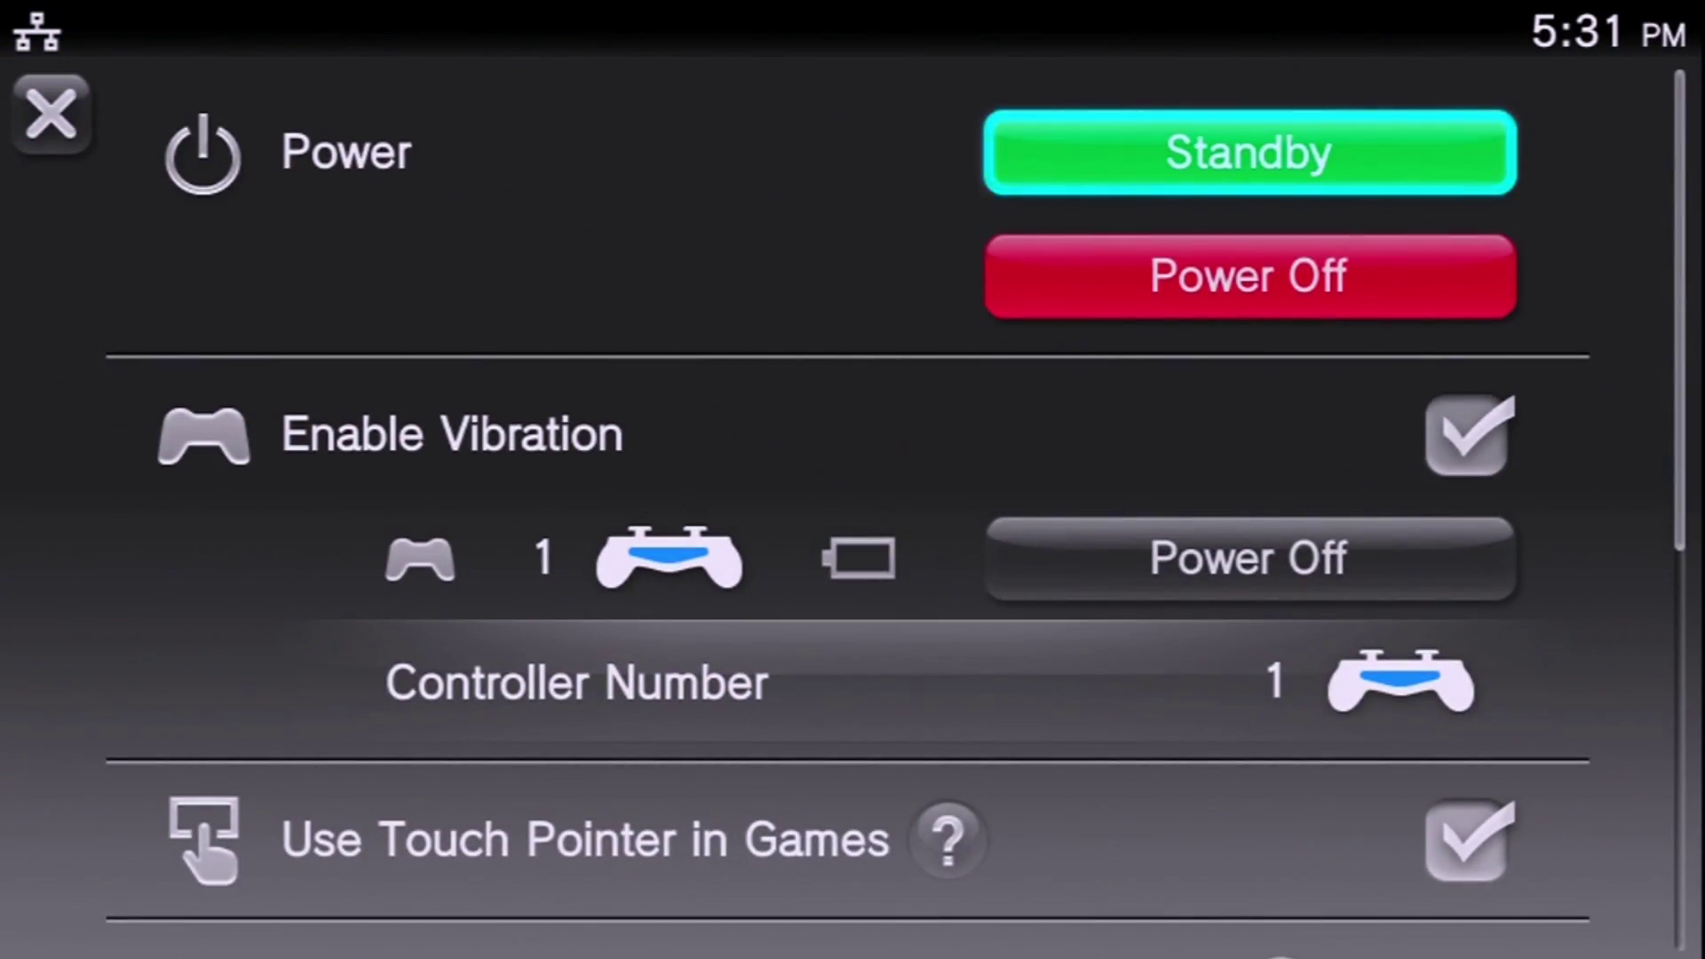
key("Down")
key("Return")
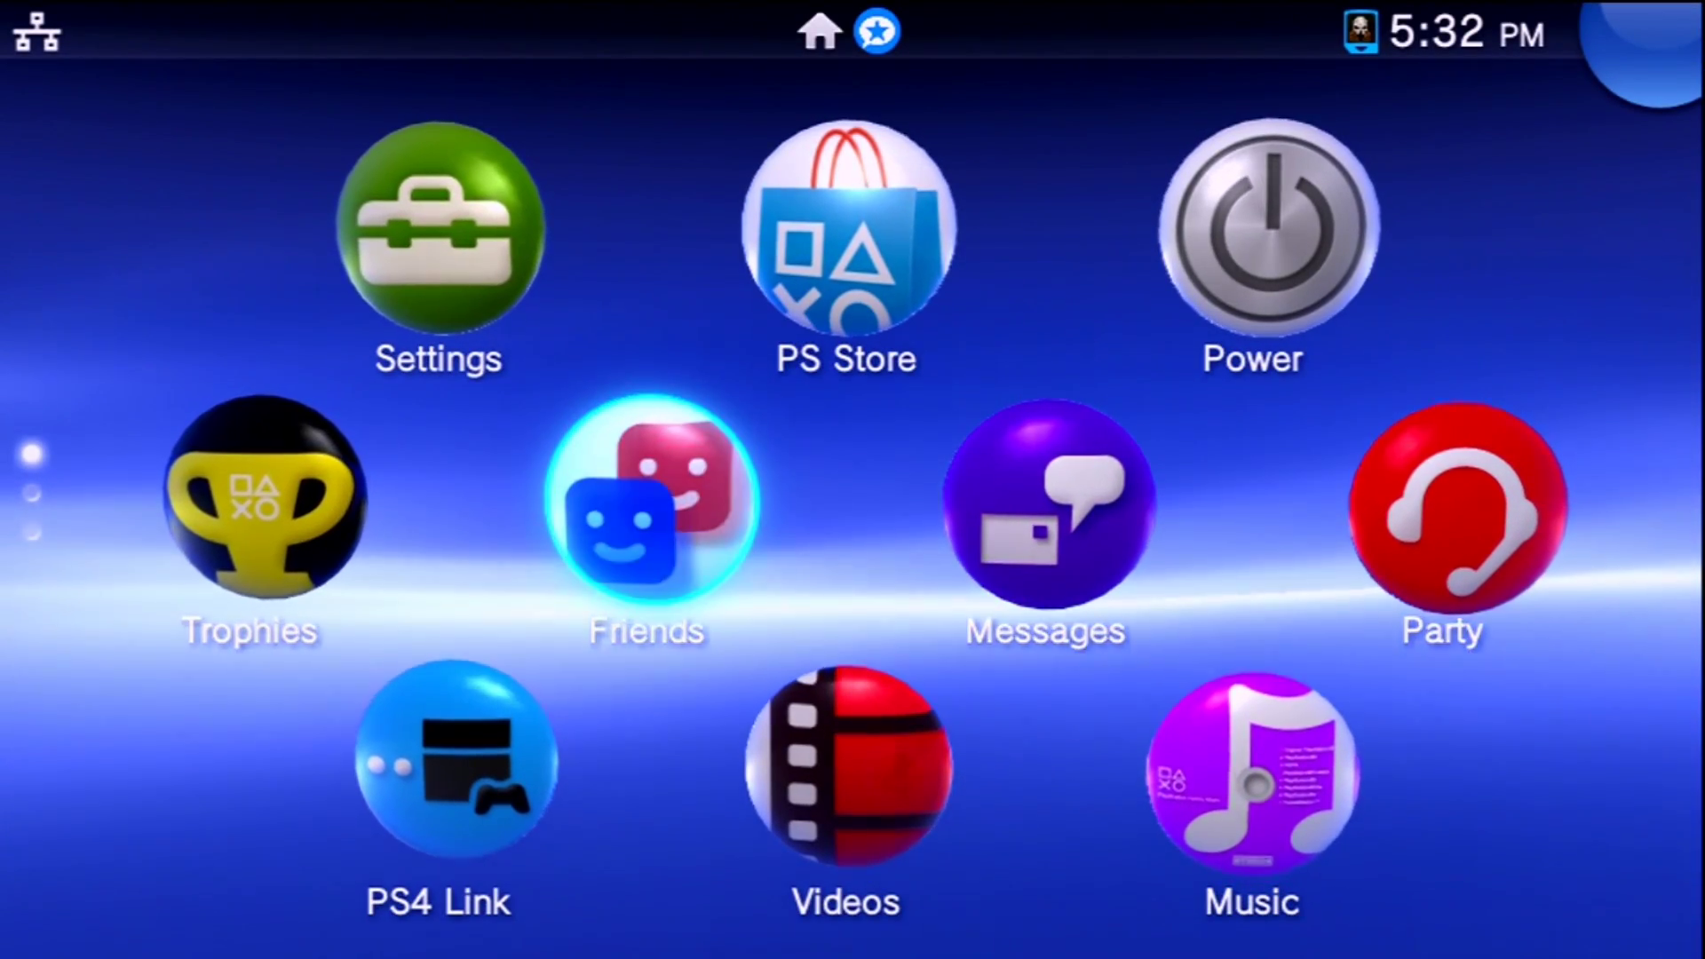
Step: Go to the last home screen page and launch DEADBOLT
key("Down")
key("Down")
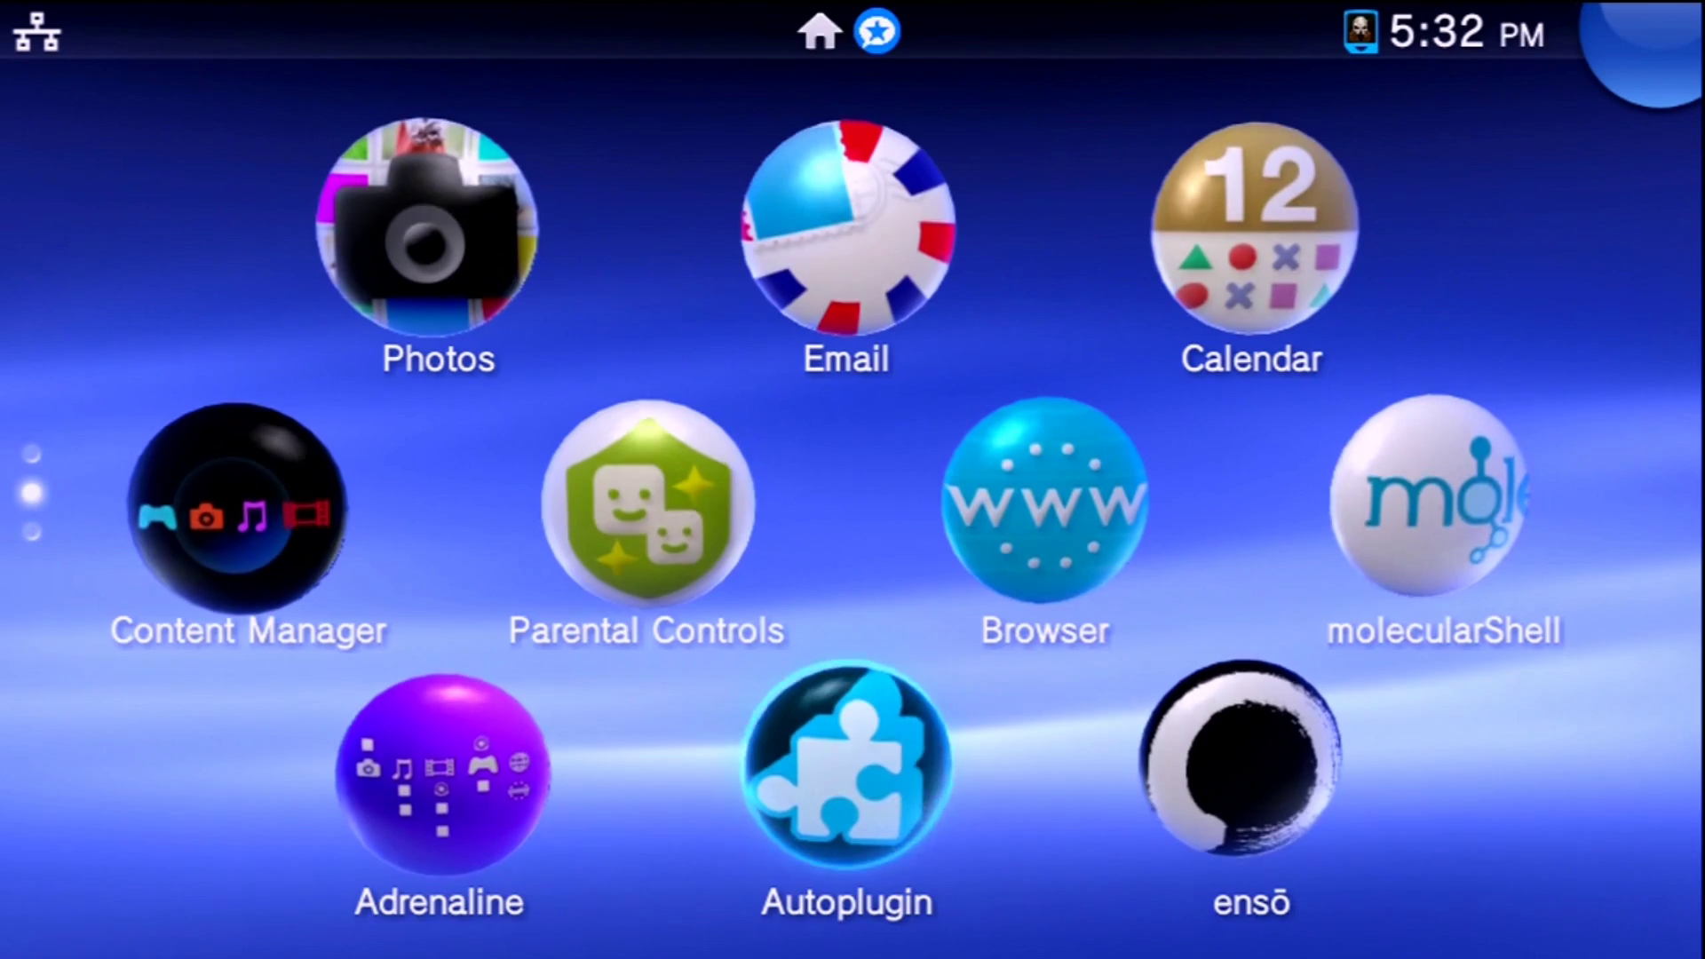
key("Down")
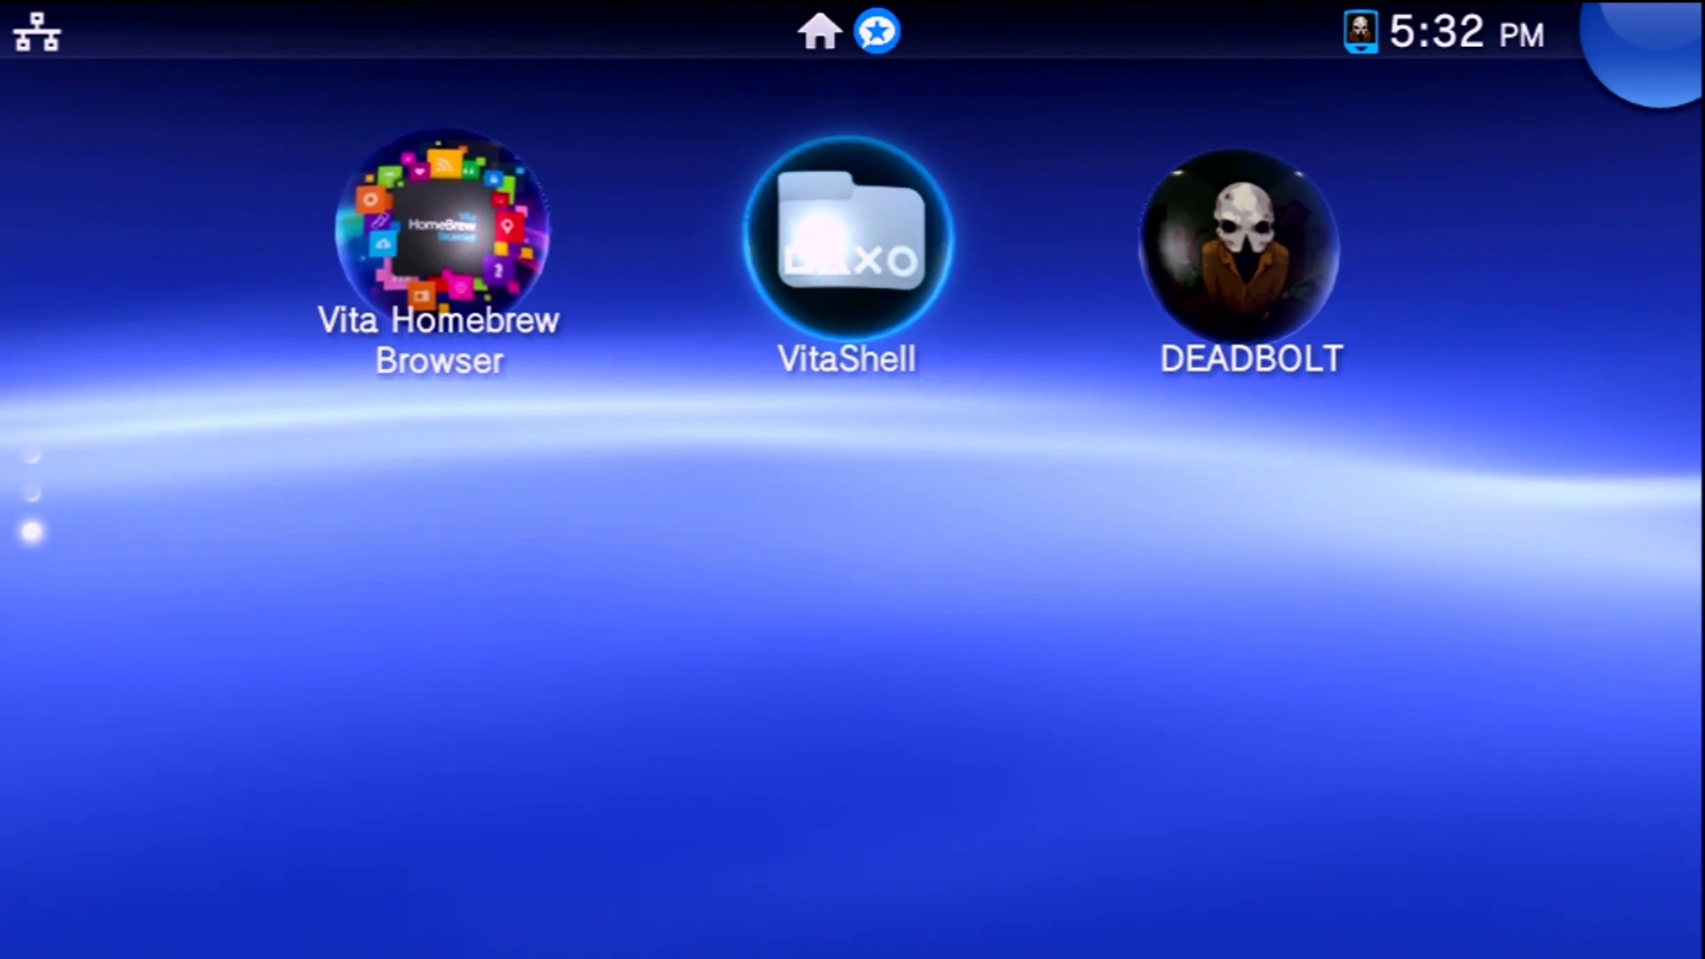
key("Right")
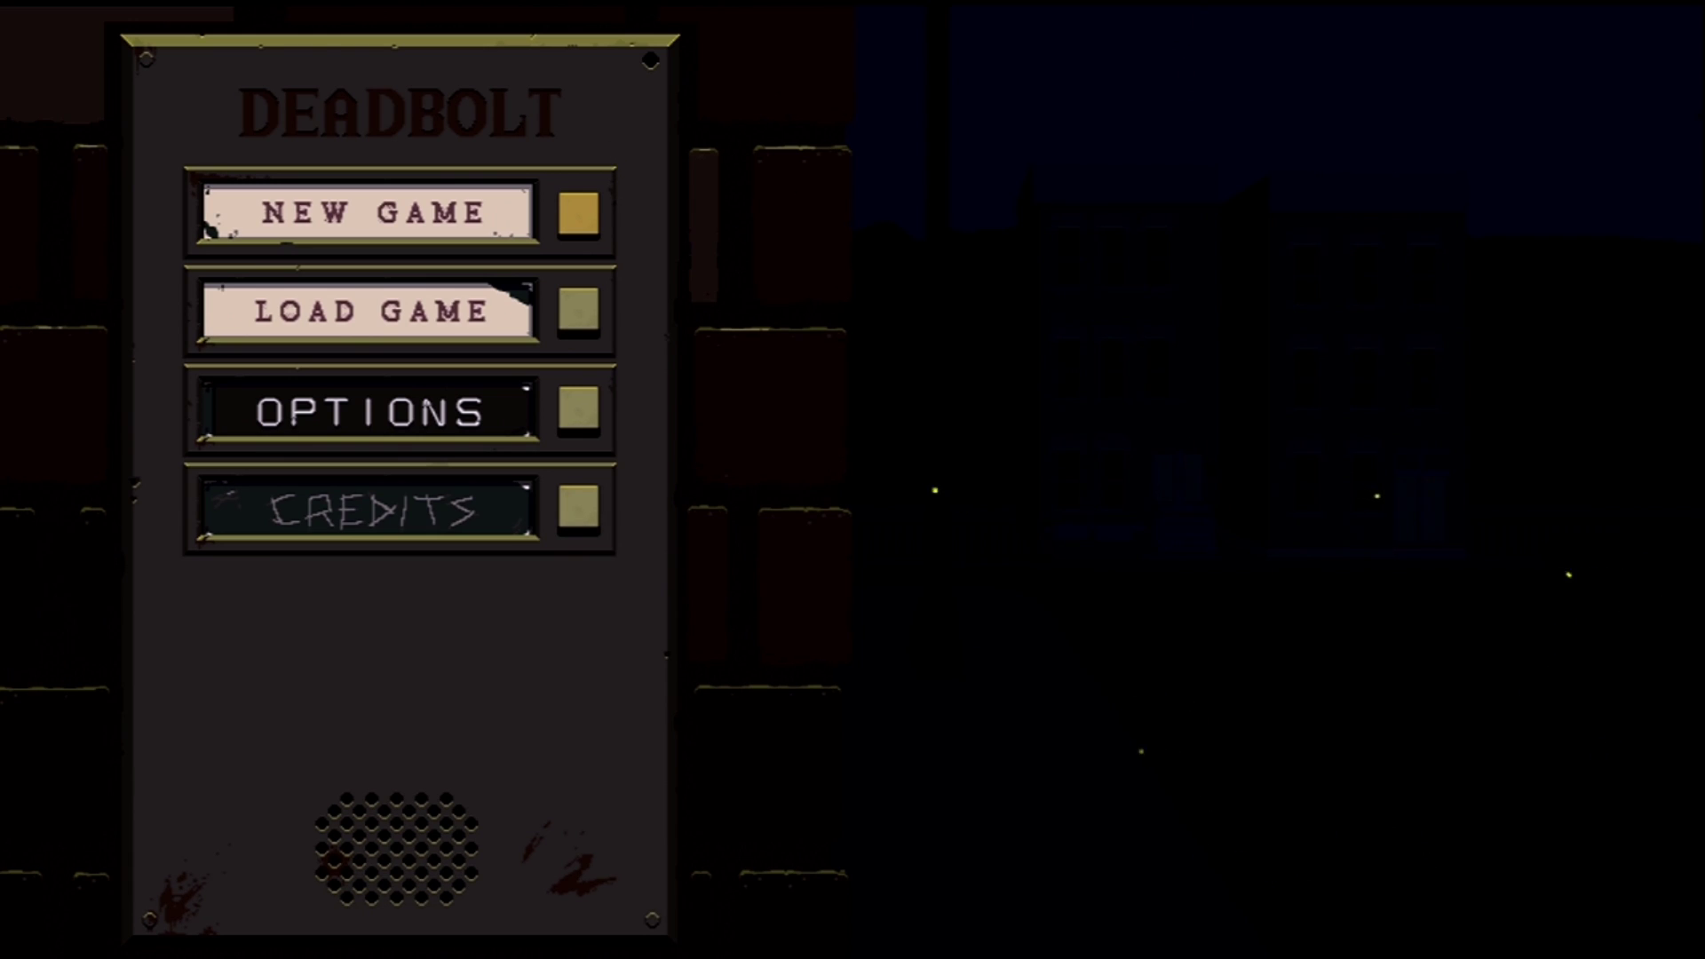
Step: Look through the entries of DEADBOLT's main menu, then leave the game and switch to VitaShell
key("Down")
key("Down")
key("Down")
key("super")
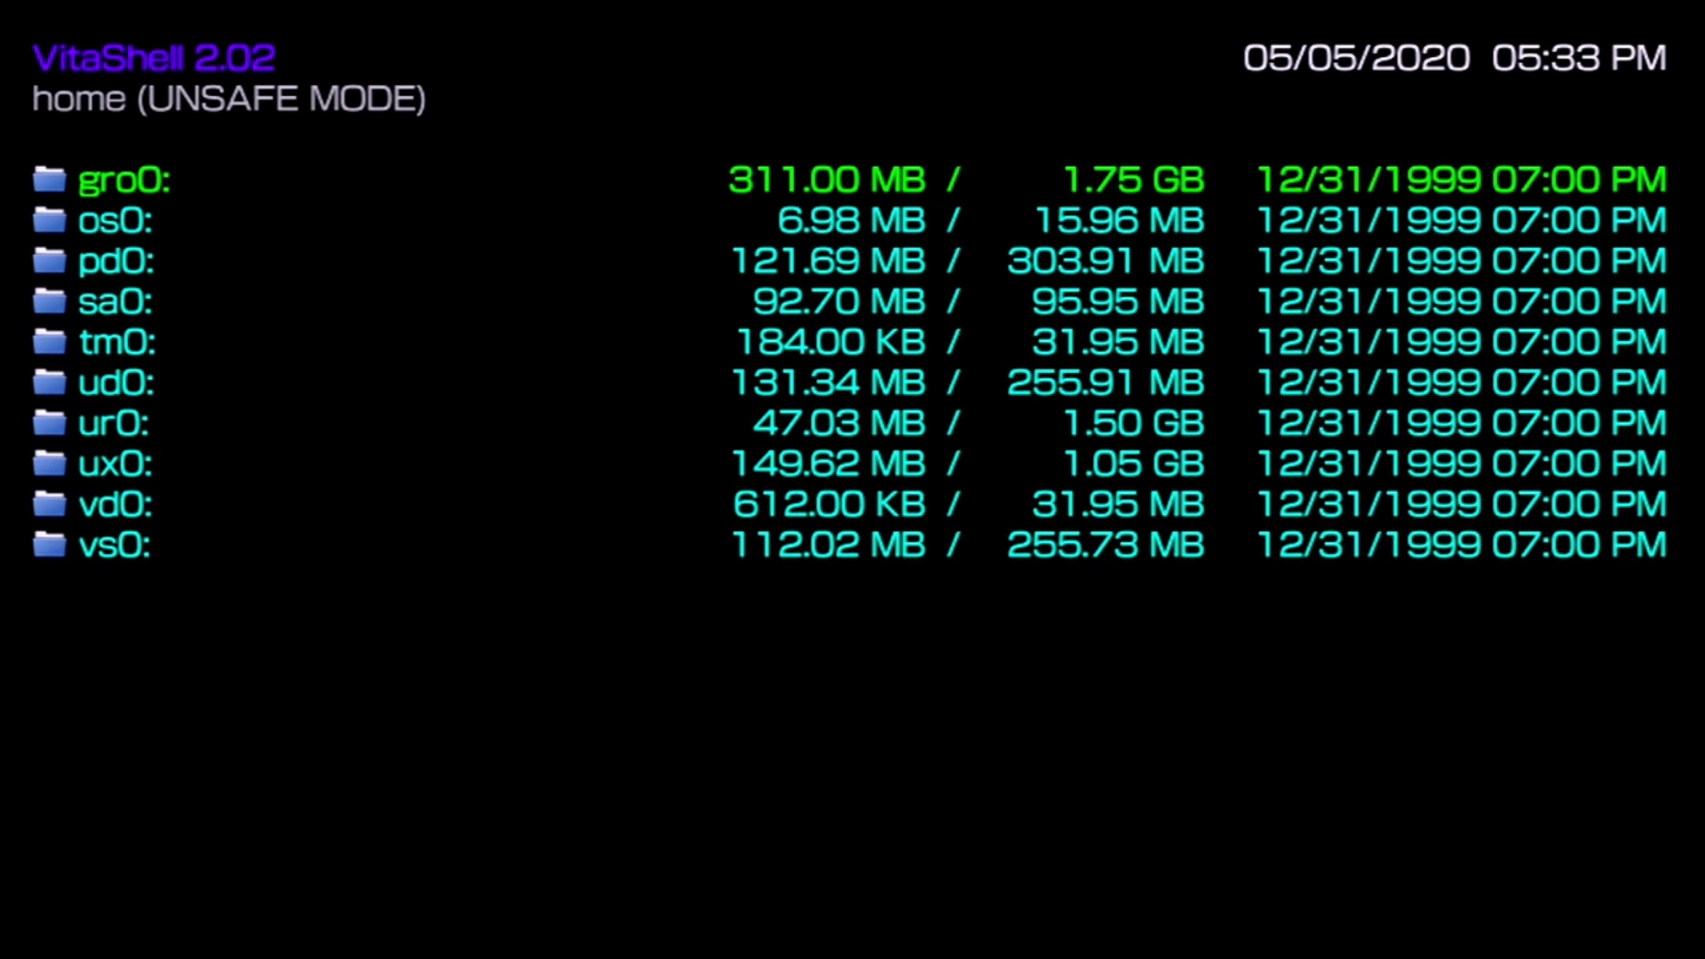
Step: Open the ur0: partition from VitaShell's home list
key("Down")
key("Down")
key("Down")
key("Down")
key("Down")
key("Down")
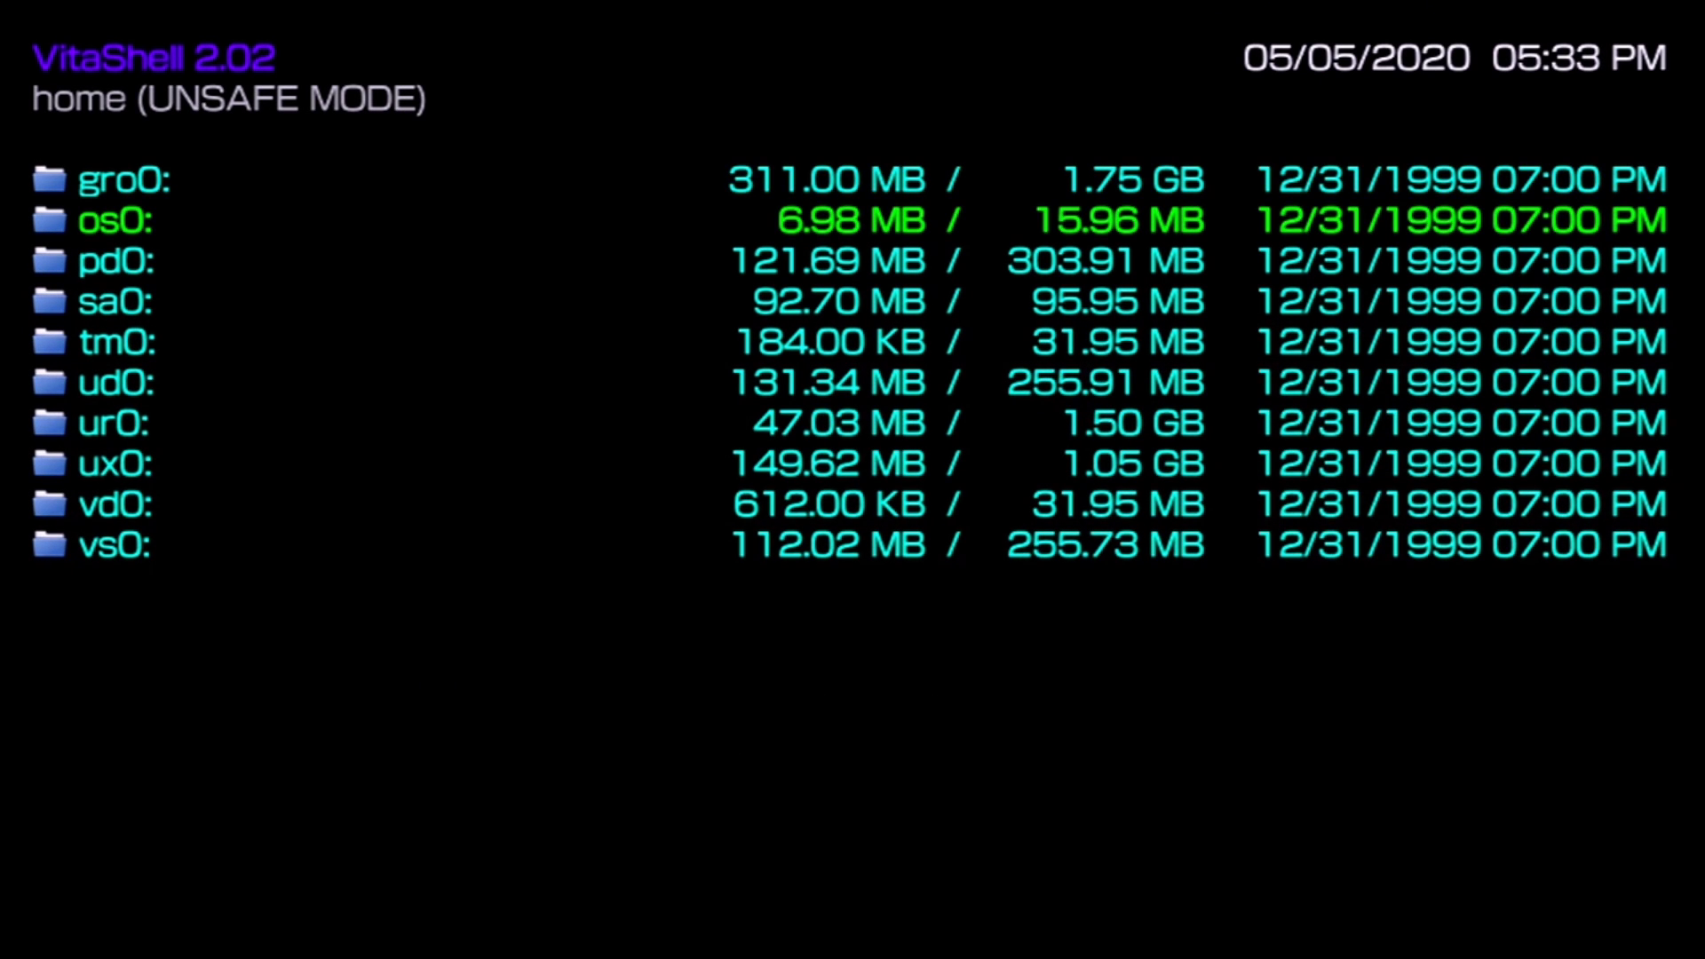
key("Return")
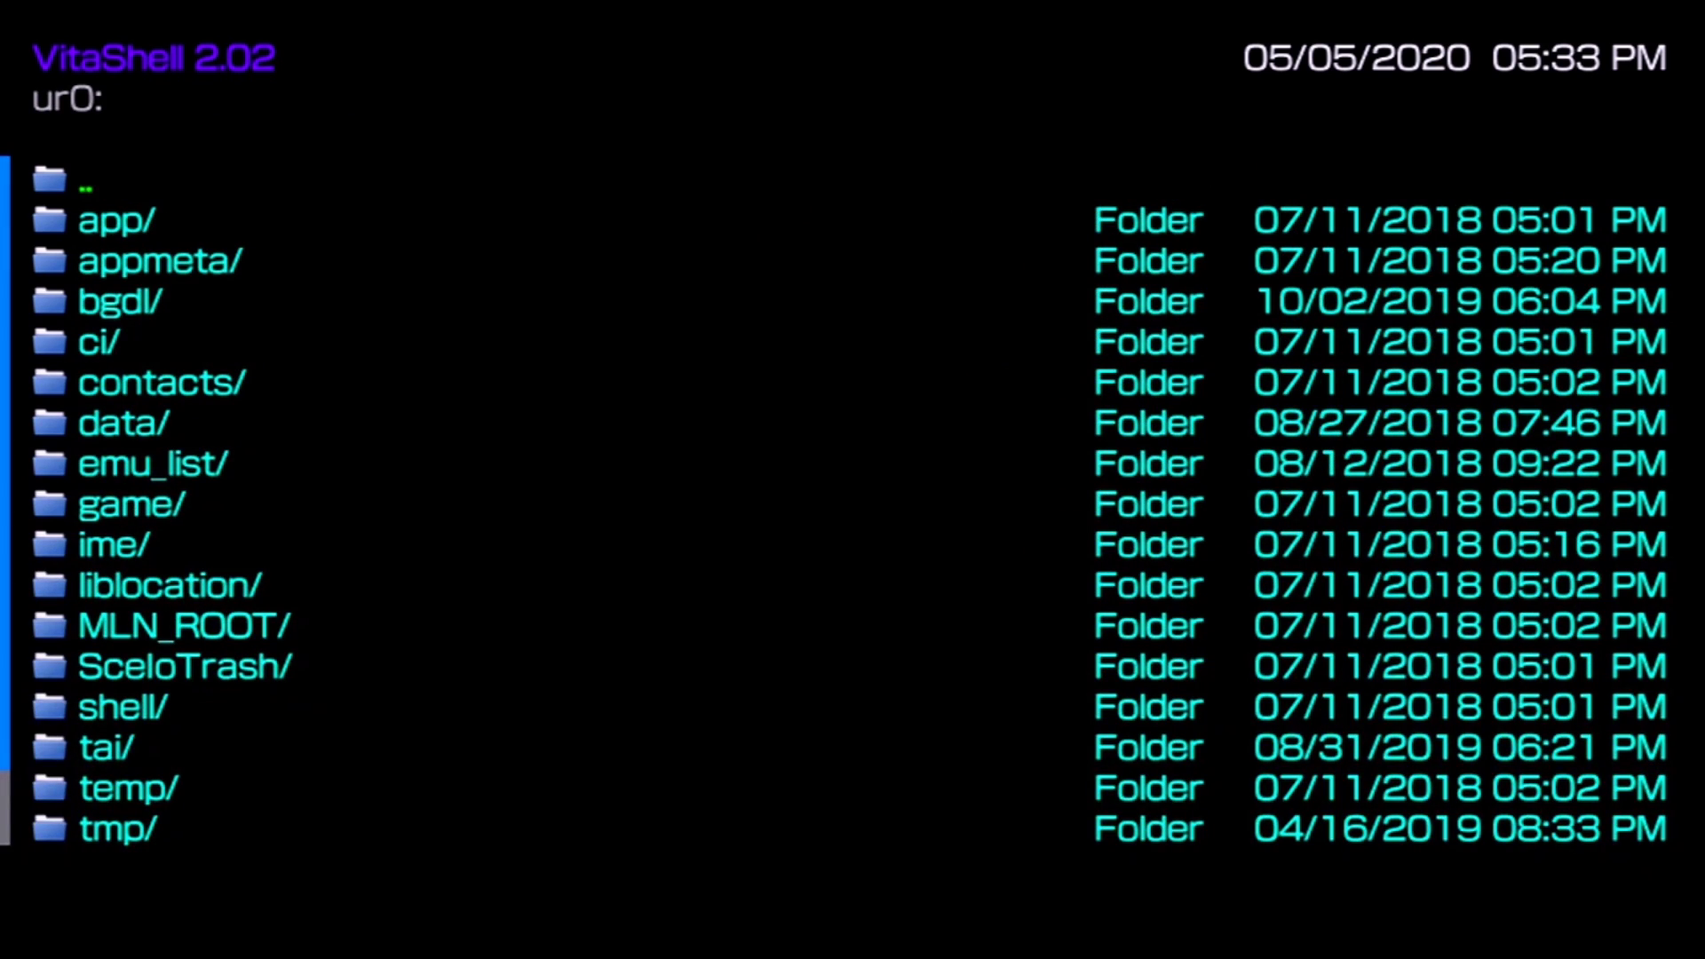
Step: Open the tai folder inside ur0:
key("Down")
key("Down")
key("Down")
key("Down")
key("Down")
key("Down")
key("Down")
key("Down")
key("Down")
key("Down")
key("Down")
key("Down")
key("Down")
key("Down")
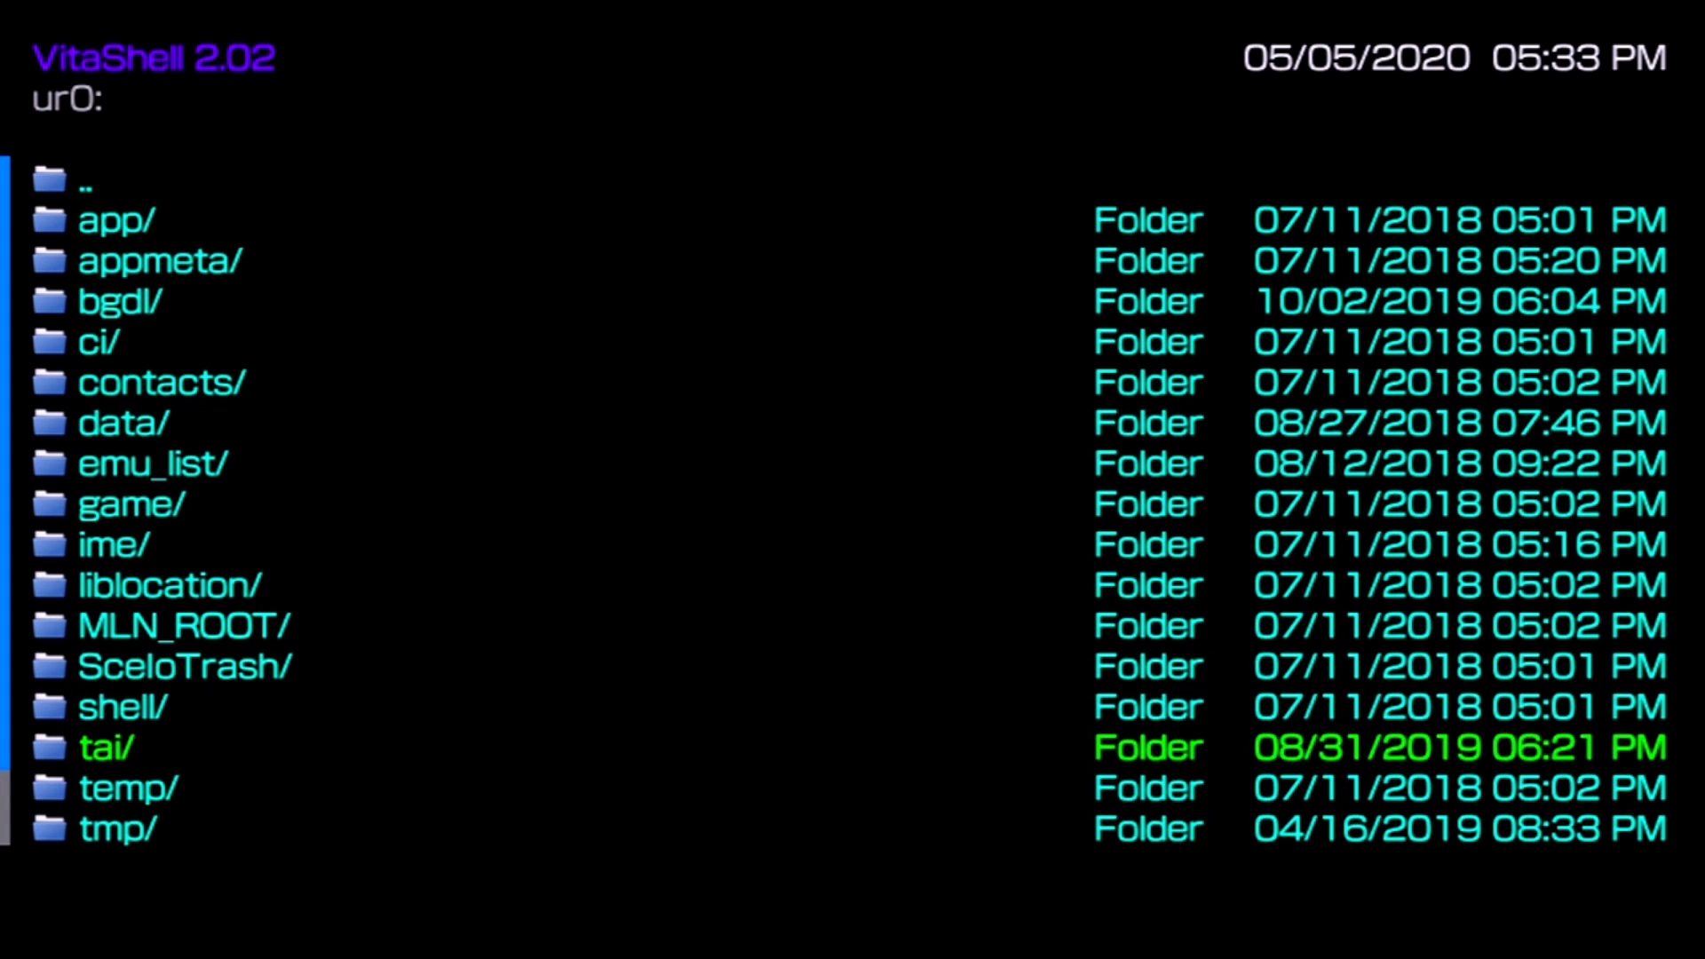
key("Return")
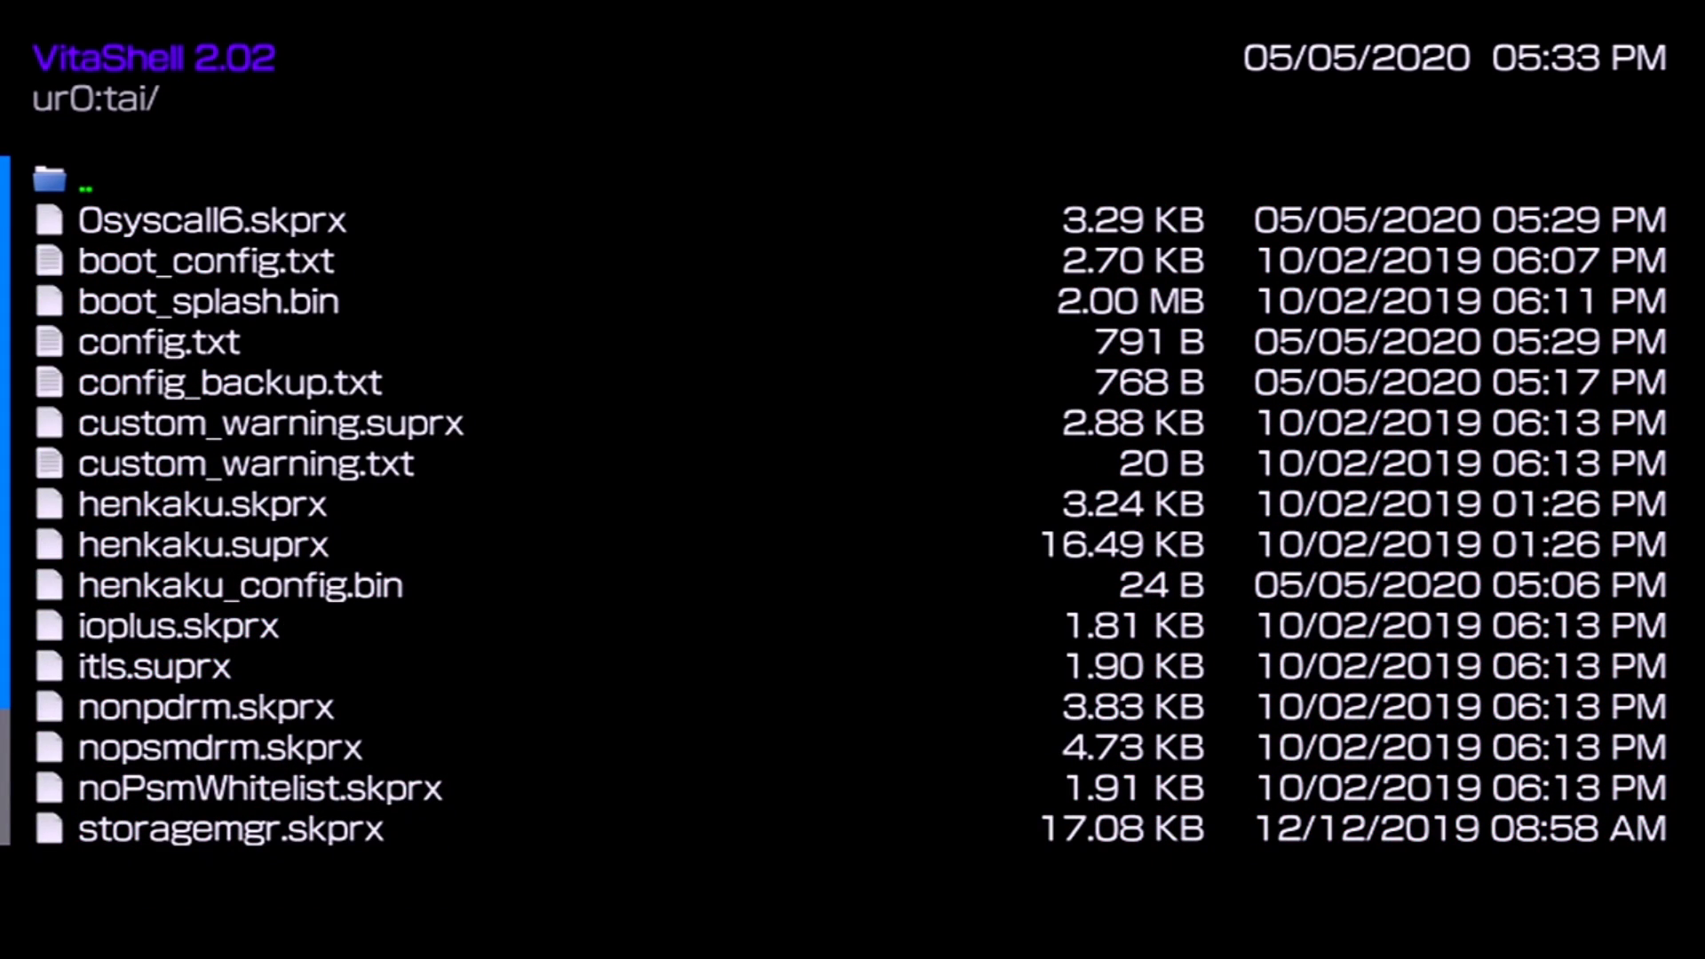
Step: Open config.txt from the ur0:tai folder in VitaShell's text editor
key("Down")
key("Down")
key("Down")
key("Down")
key("Down")
key("Up")
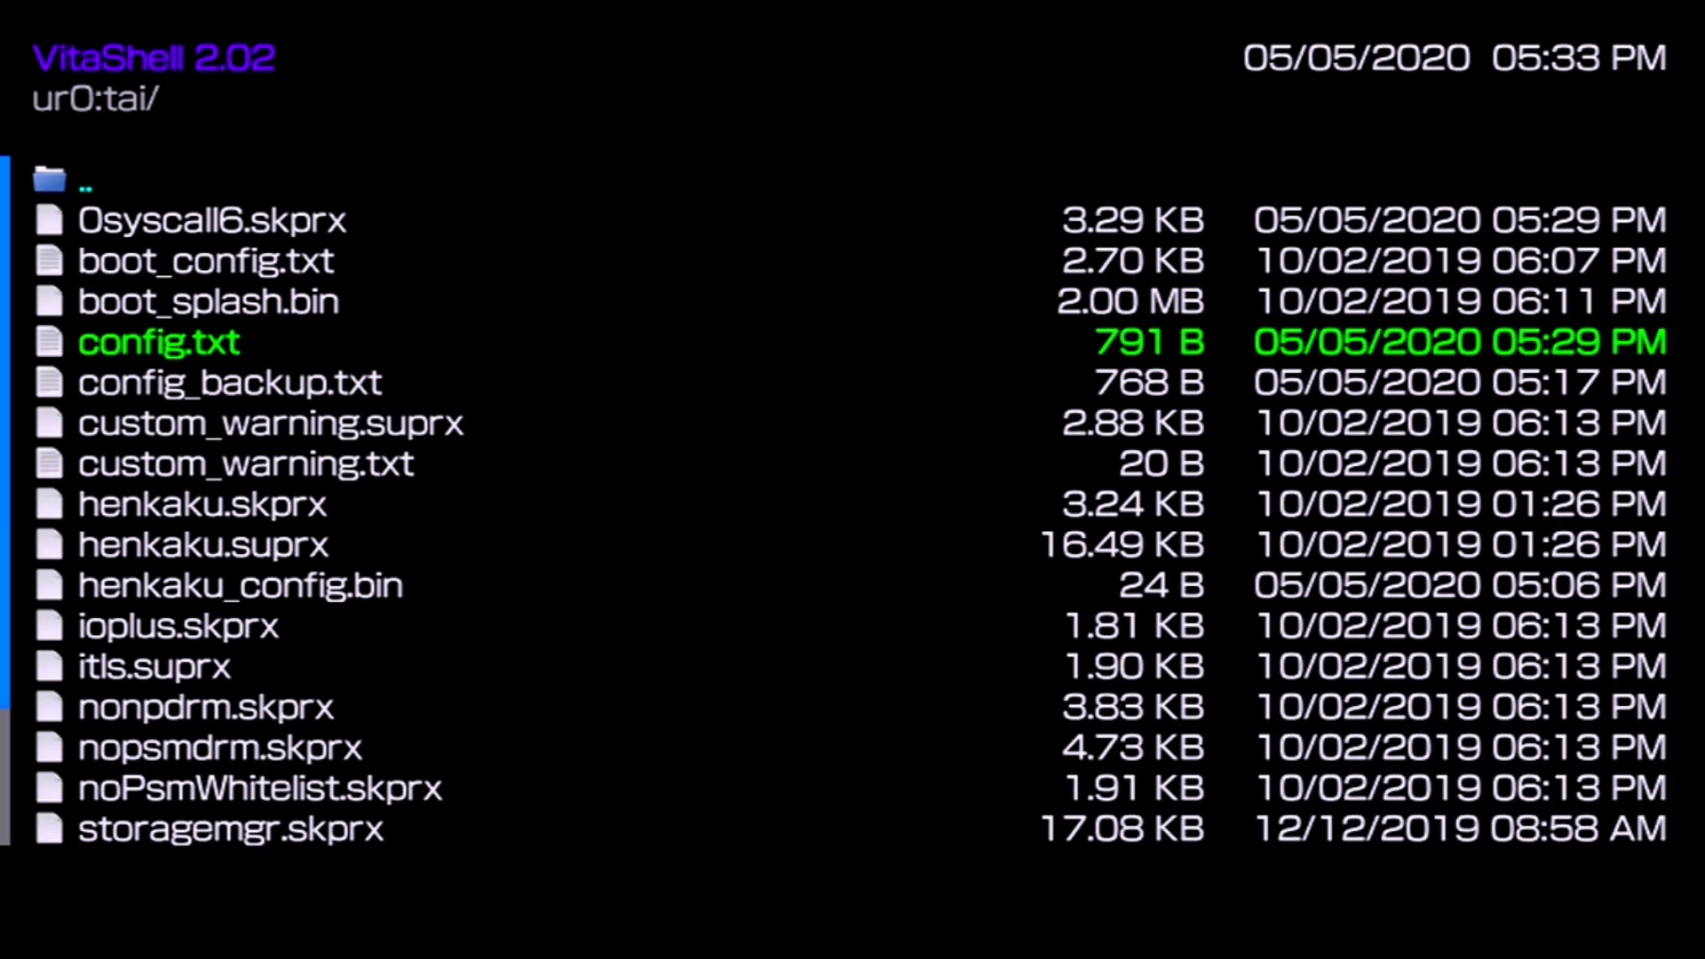
key("Return")
Step: Examine the lines of config.txt around the *KERNEL section
key("Down")
key("Down")
key("Down")
key("Down")
key("Down")
key("Down")
key("Down")
key("Down")
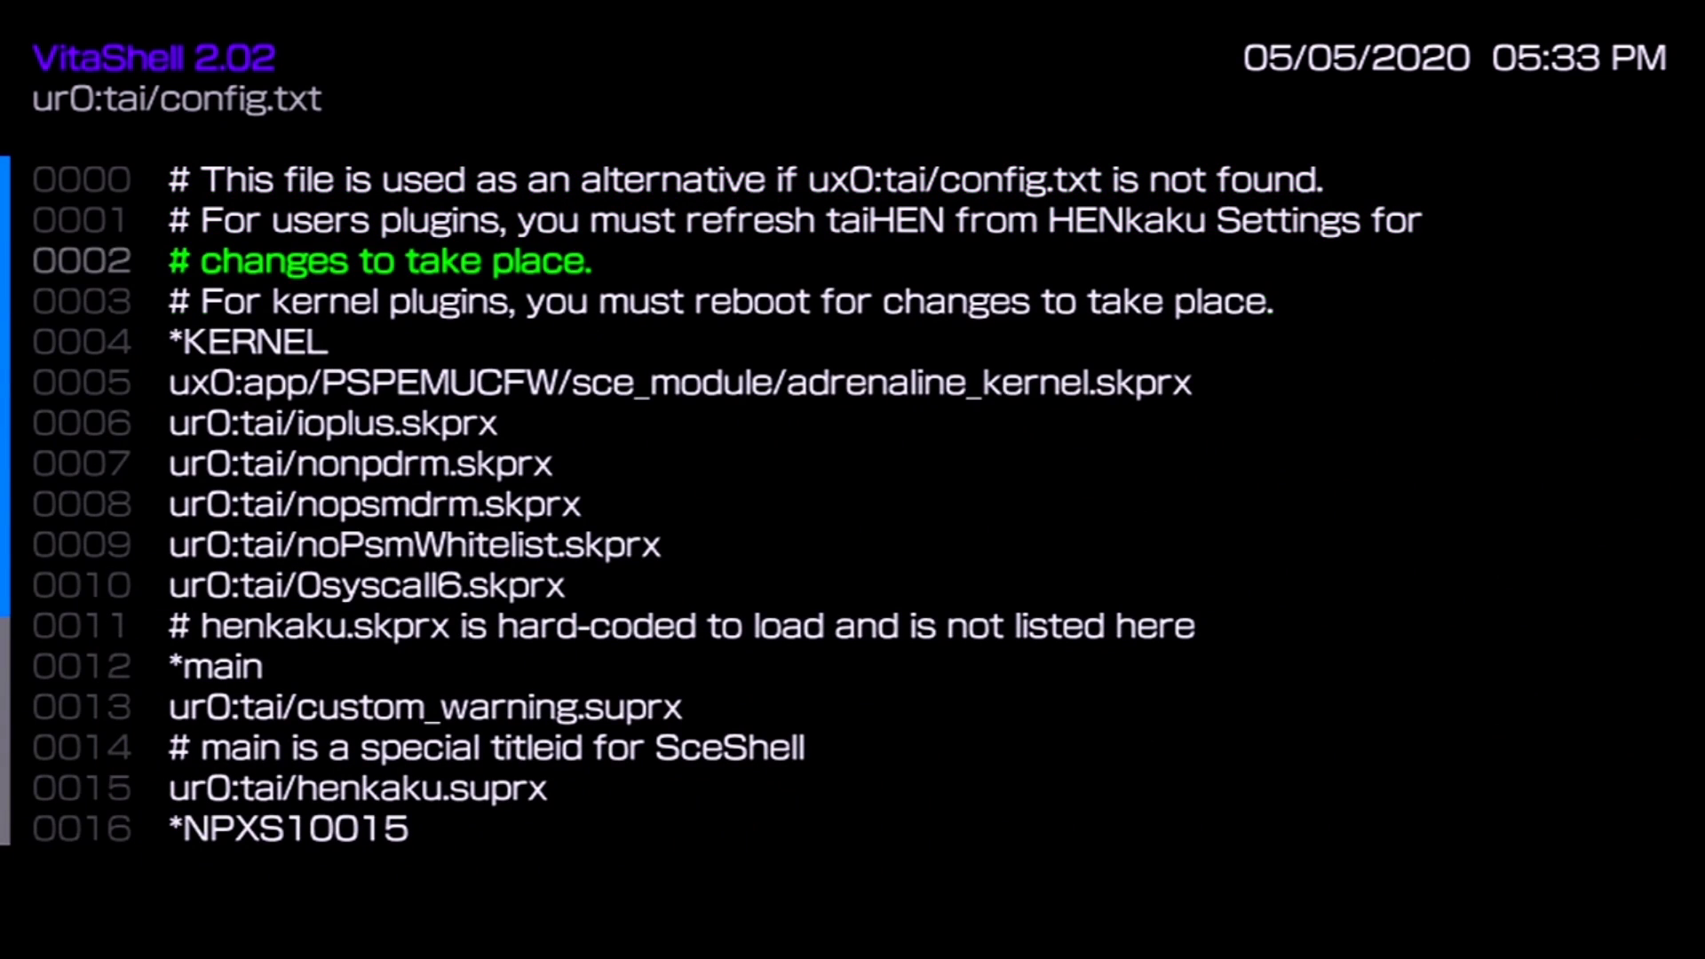
key("Up")
key("Up")
key("Up")
key("Up")
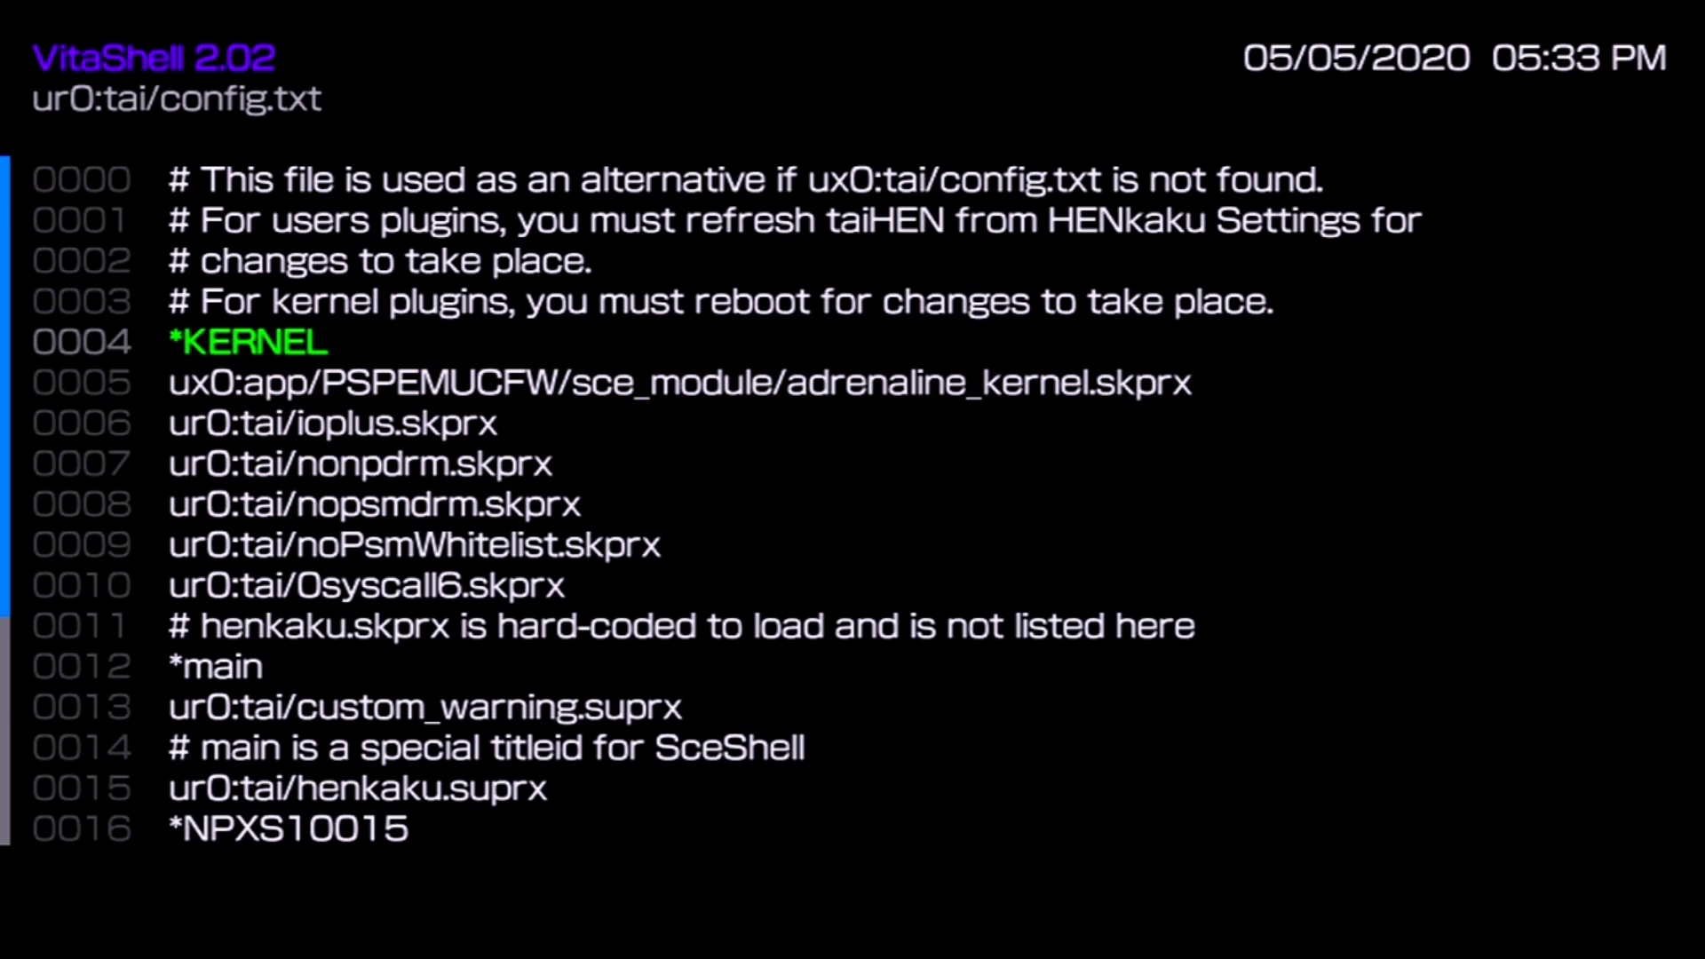
Step: Insert an empty line directly below the ur0:tai/0syscall6.skprx entry in config.txt
key("Down")
key("Down")
key("Down")
key("Down")
key("Down")
key("Down")
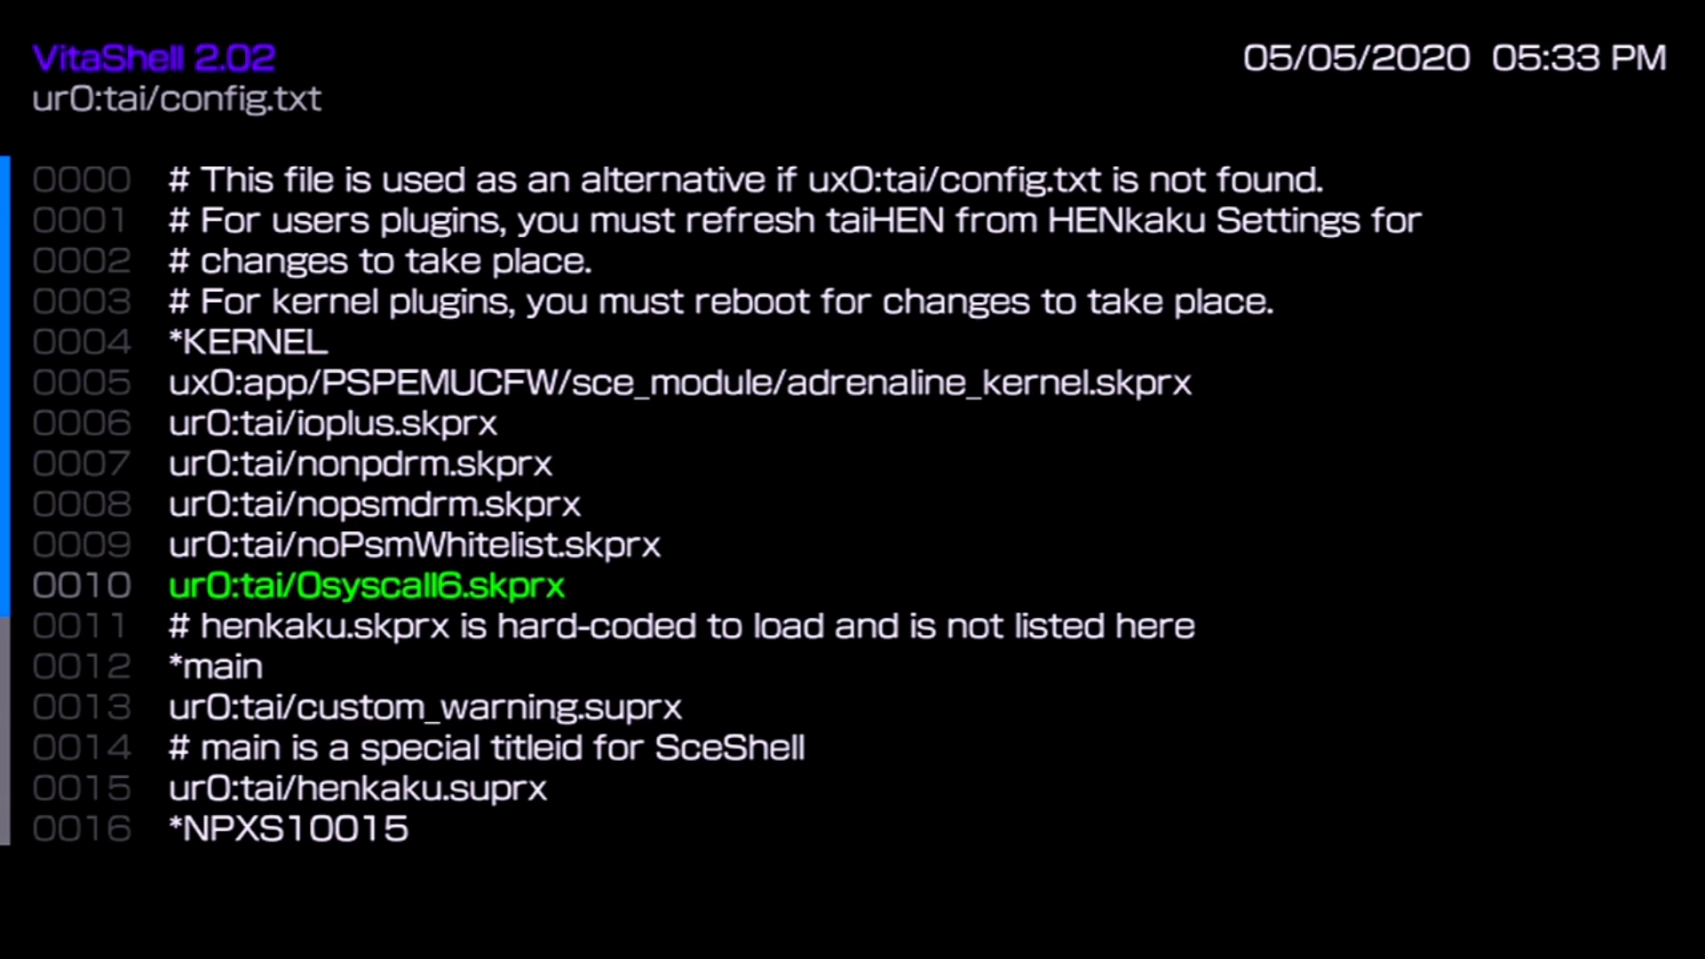
key("Menu")
key("Down")
key("Return")
key("Down")
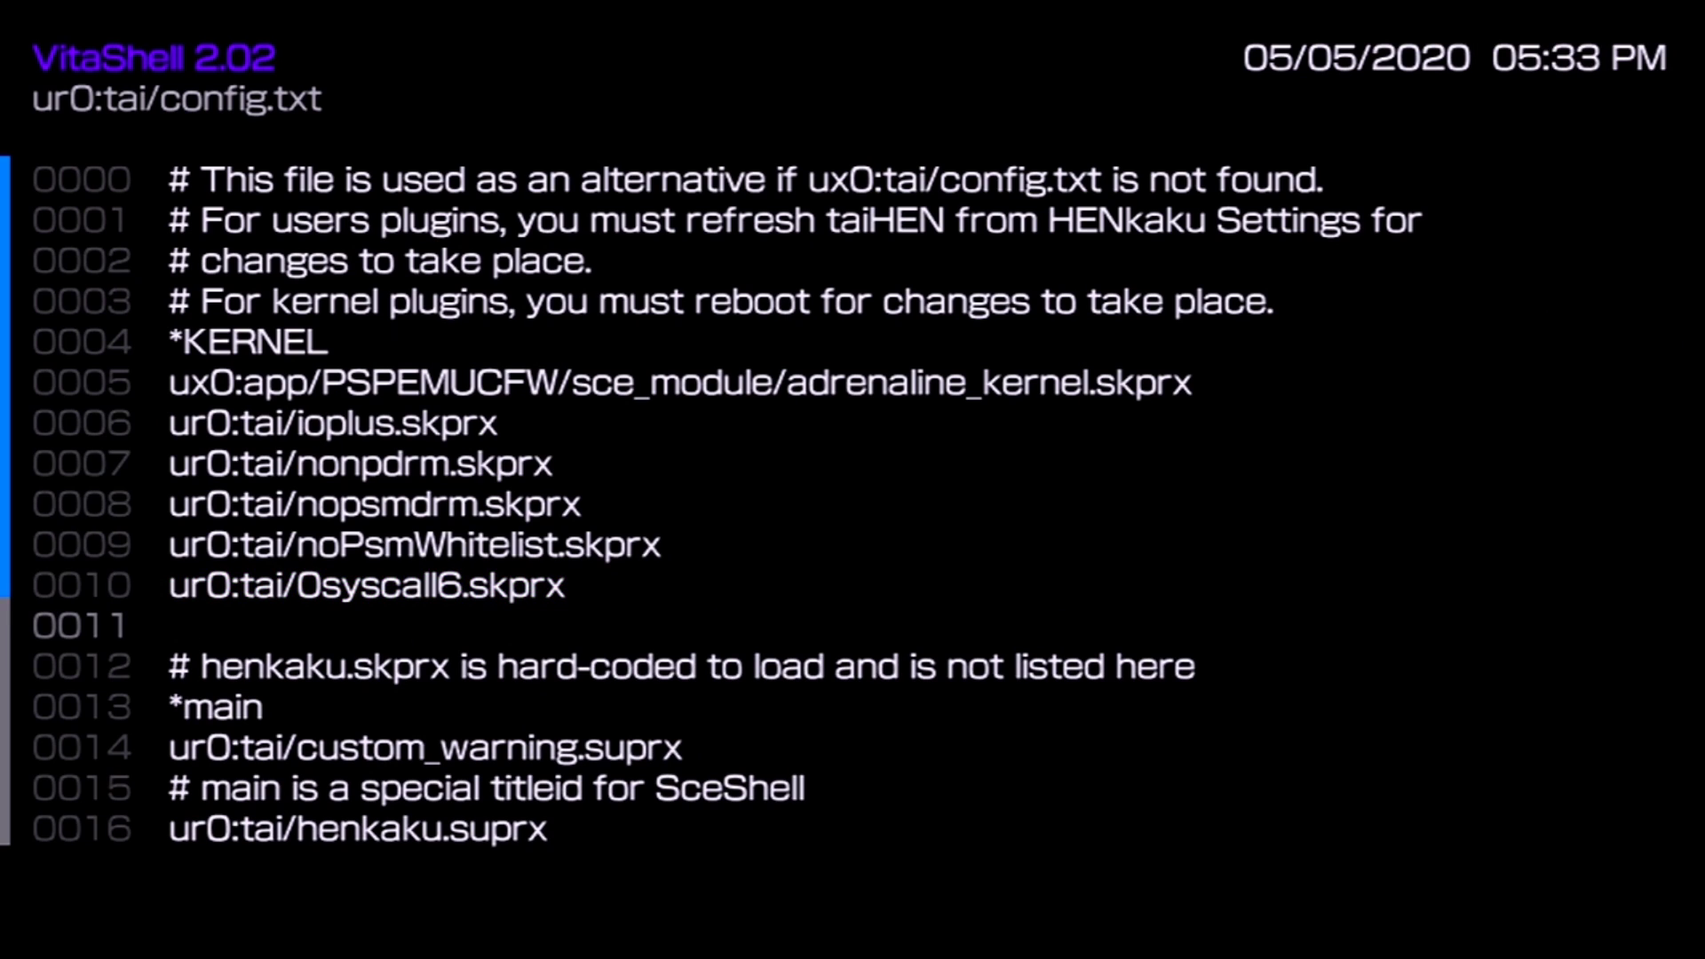
Step: Open the empty line below the 0syscall6.skprx entry for text entry, then cancel without entering anything
key("Return")
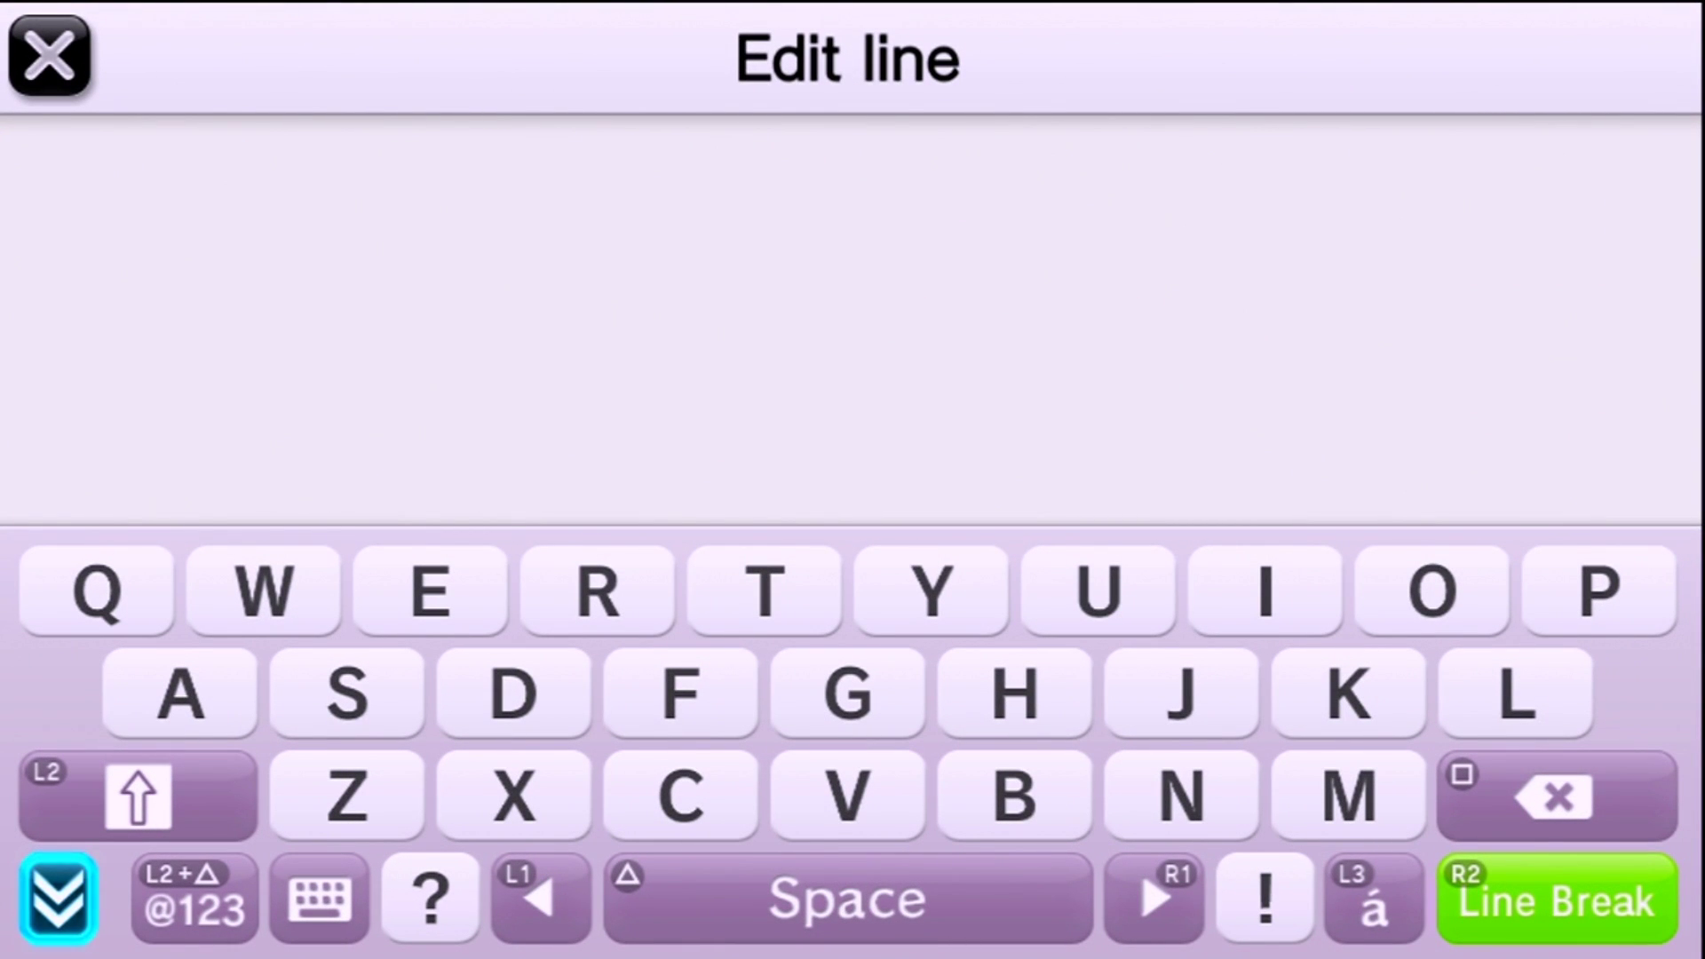
key("Escape")
key("Up")
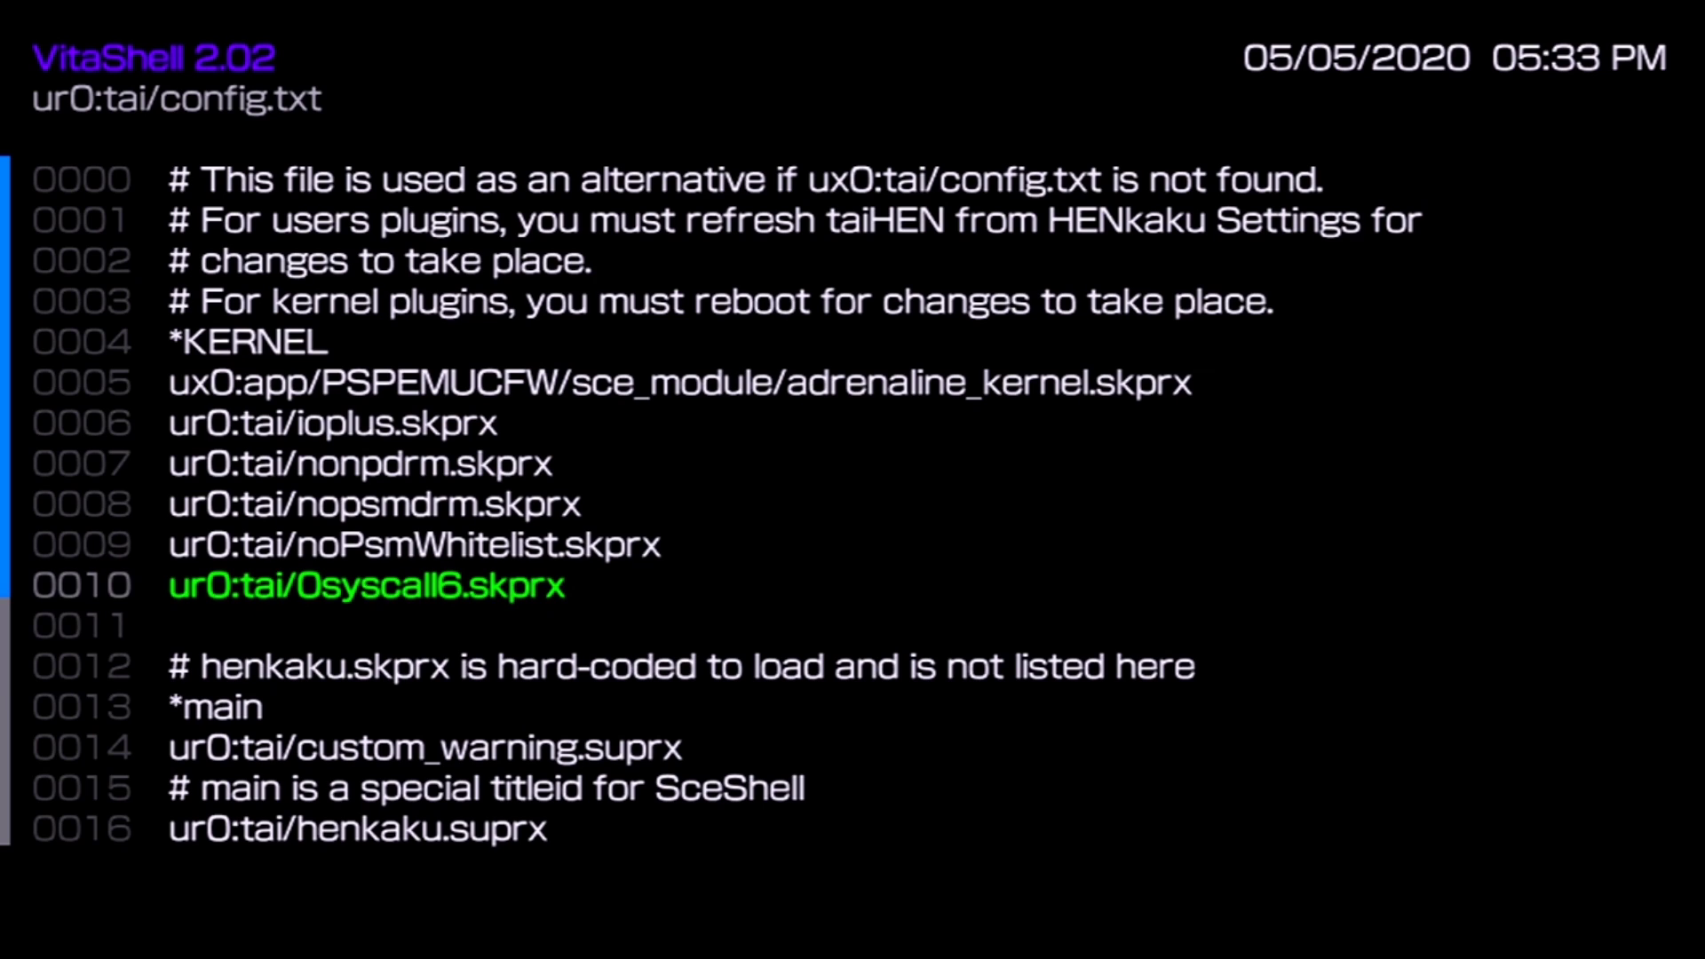
Step: Delete the empty line below the ur0:tai/0syscall6.skprx entry
key("Down")
key("Menu")
key("Down")
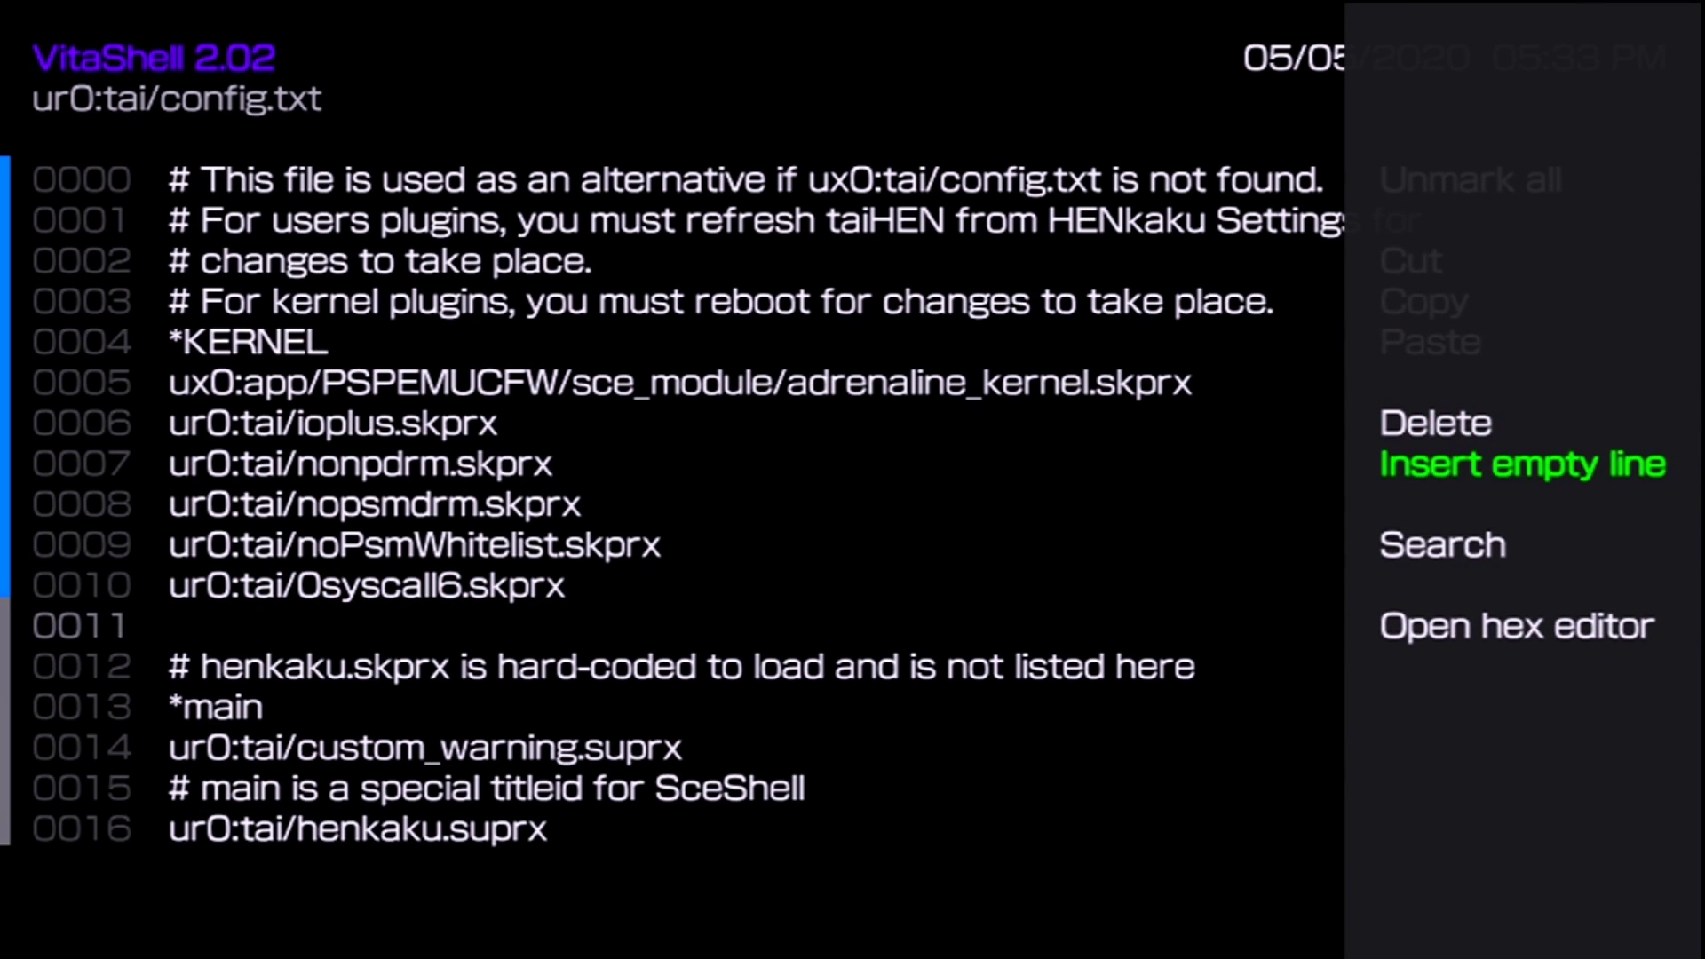
key("Up")
key("Return")
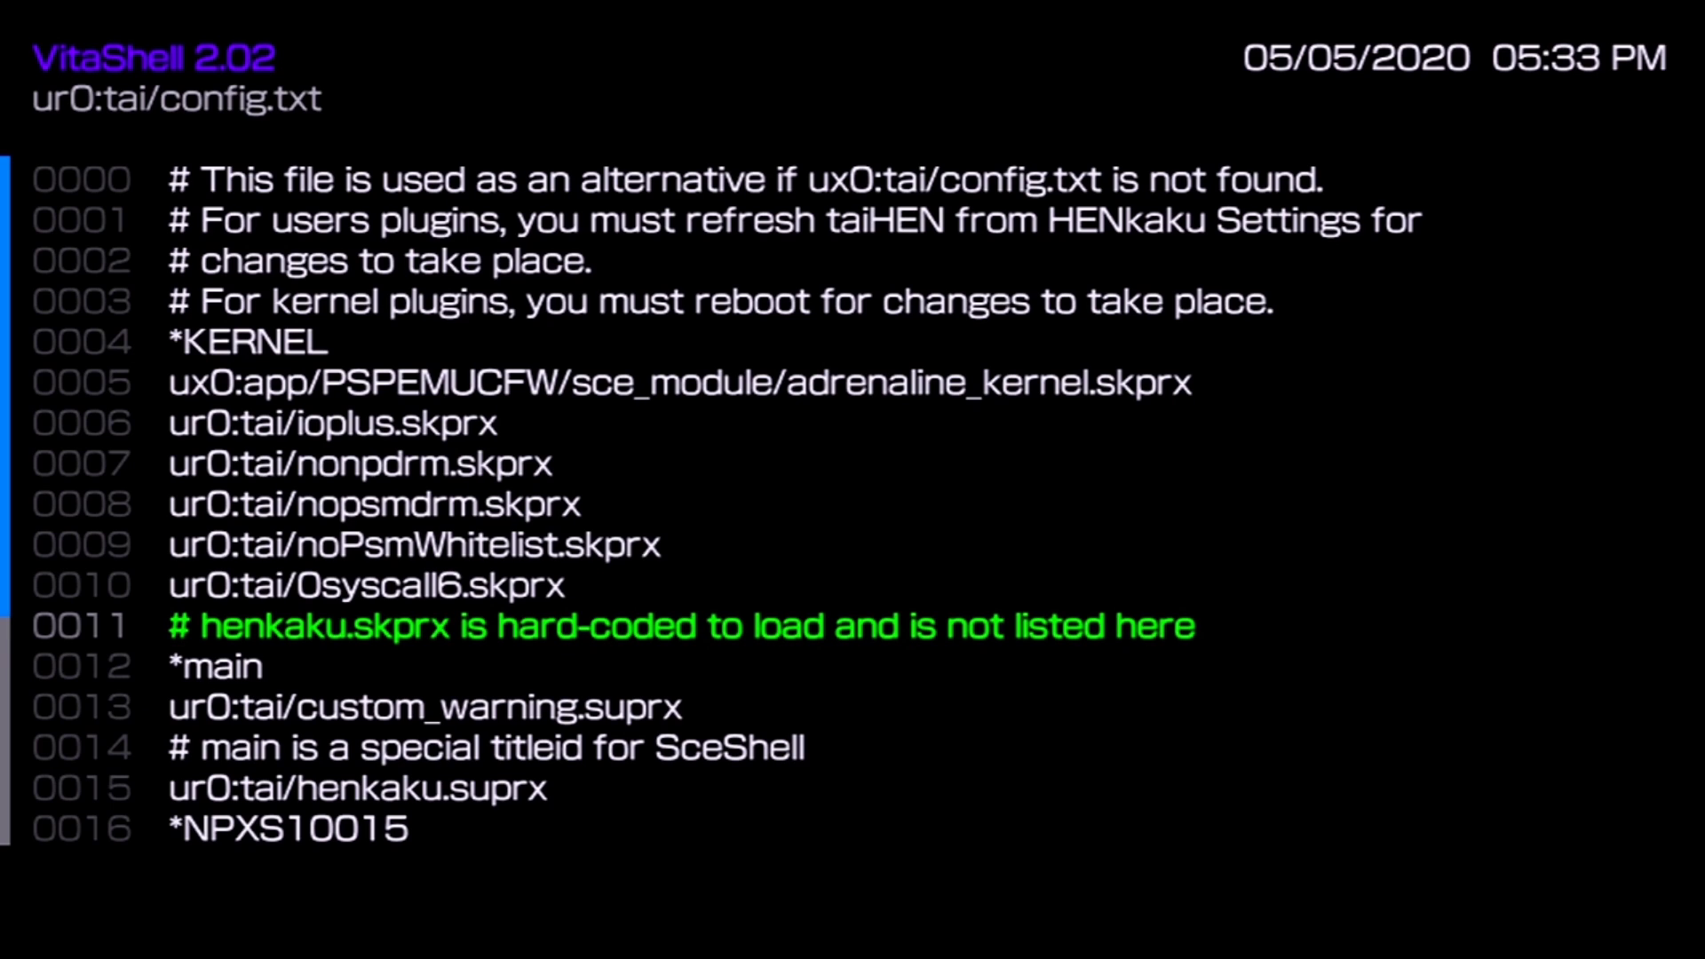
Step: Review the plugin entries listed under *KERNEL in config.txt
key("Up")
key("Up")
key("Up")
key("Up")
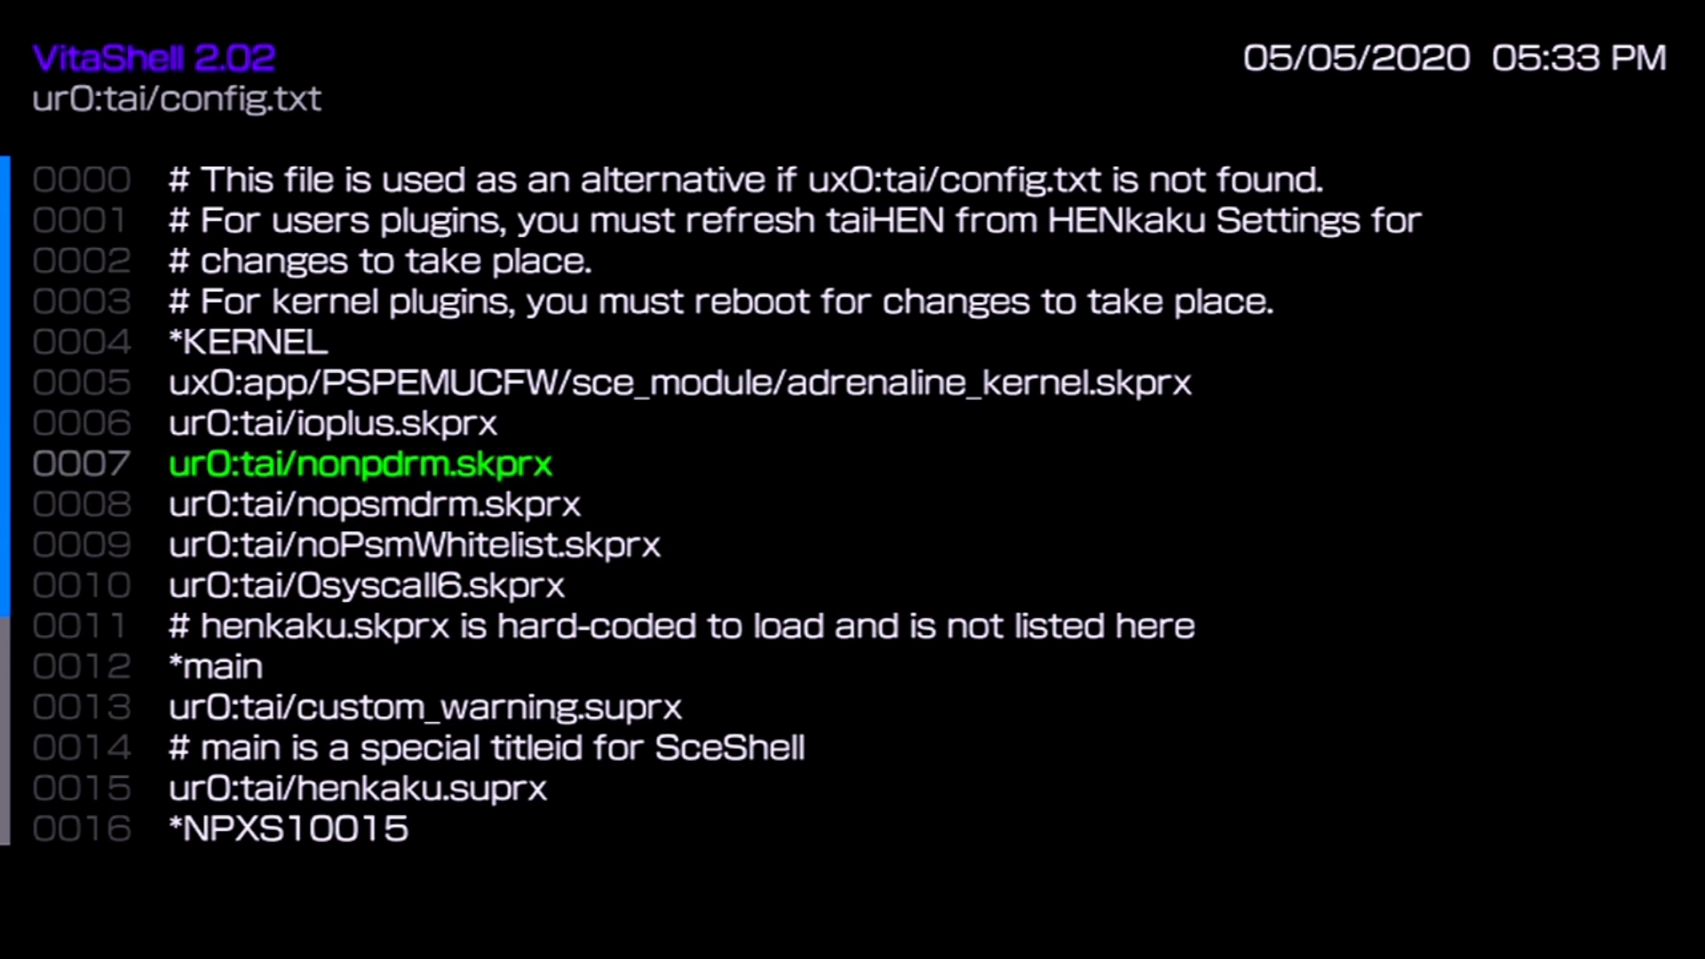
key("Down")
key("Down")
key("Up")
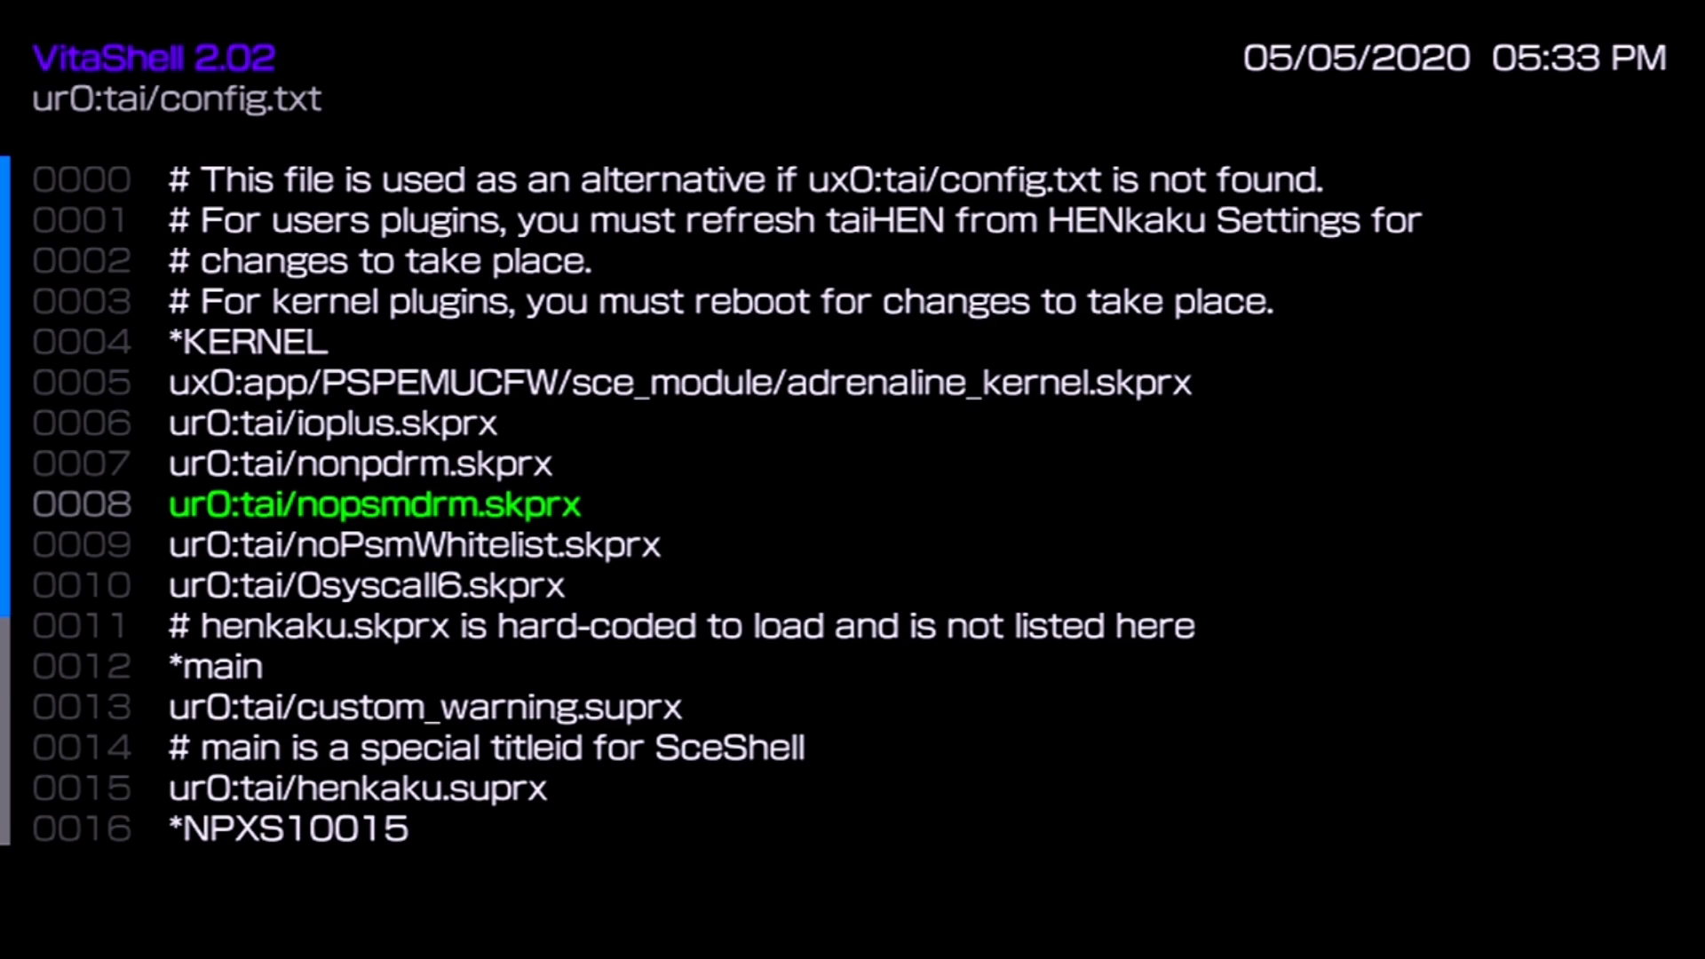
Step: Delete the ur0:tai/nopsmdrm.skprx entry under *KERNEL in ur0:tai/config.txt, then close the file and save the modification
key("Up")
key("Down")
key("v")
key("Down")
key("Down")
key("Up")
key("Up")
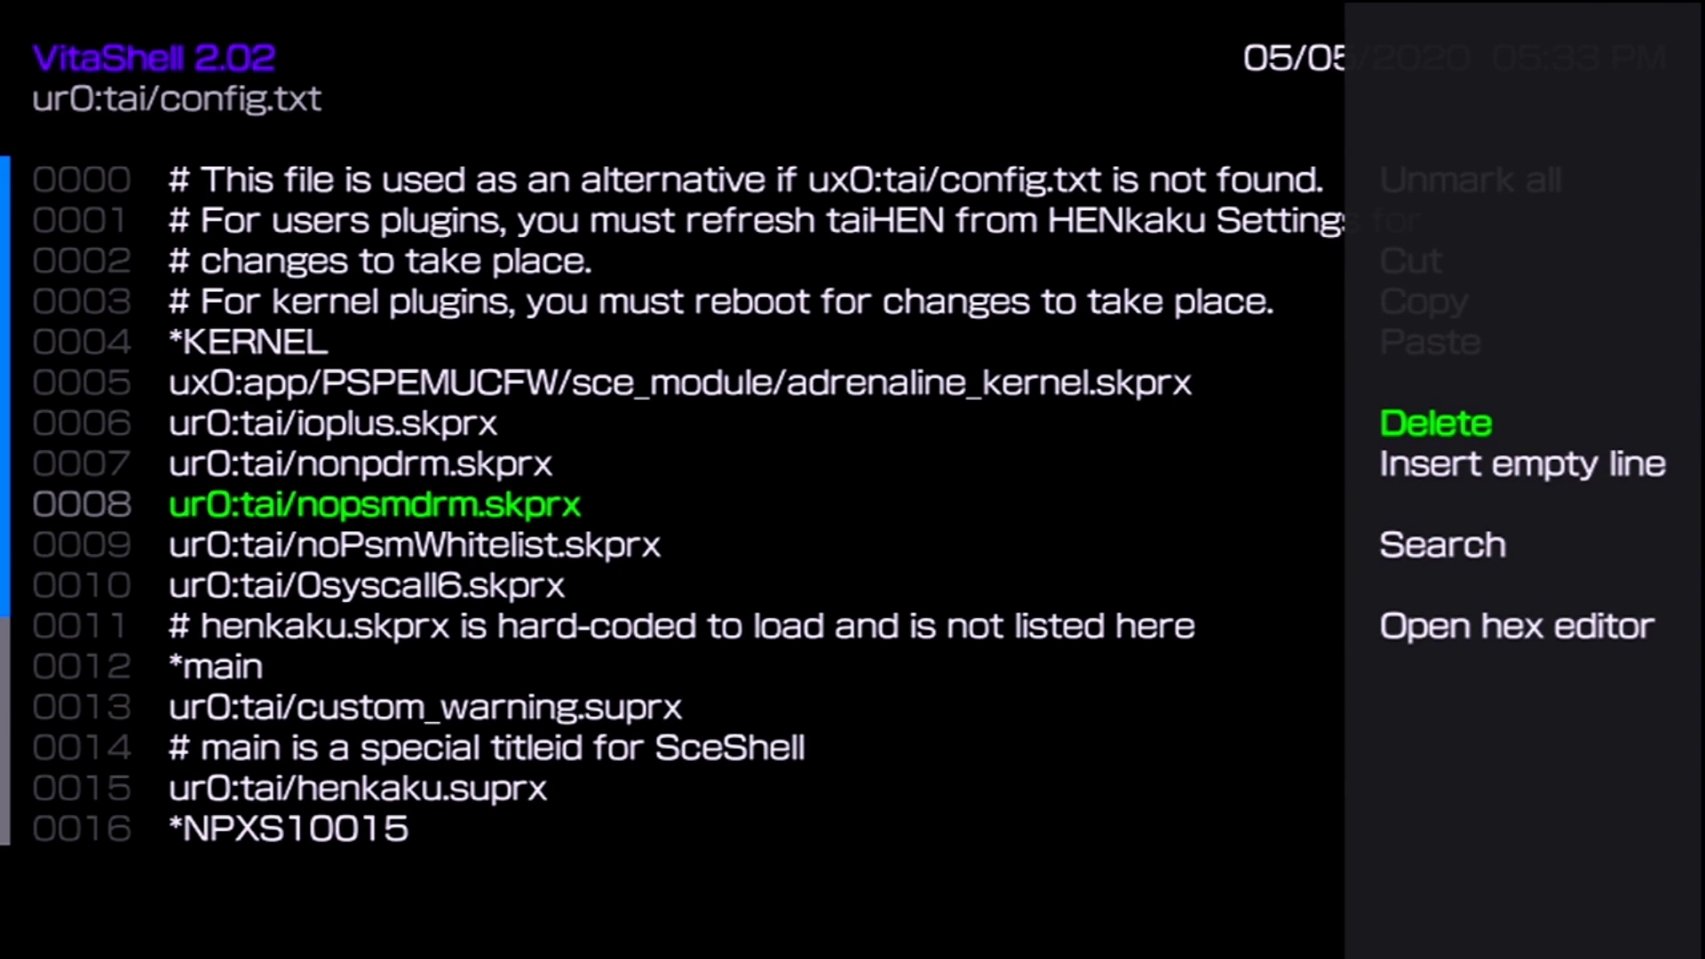
key("Return")
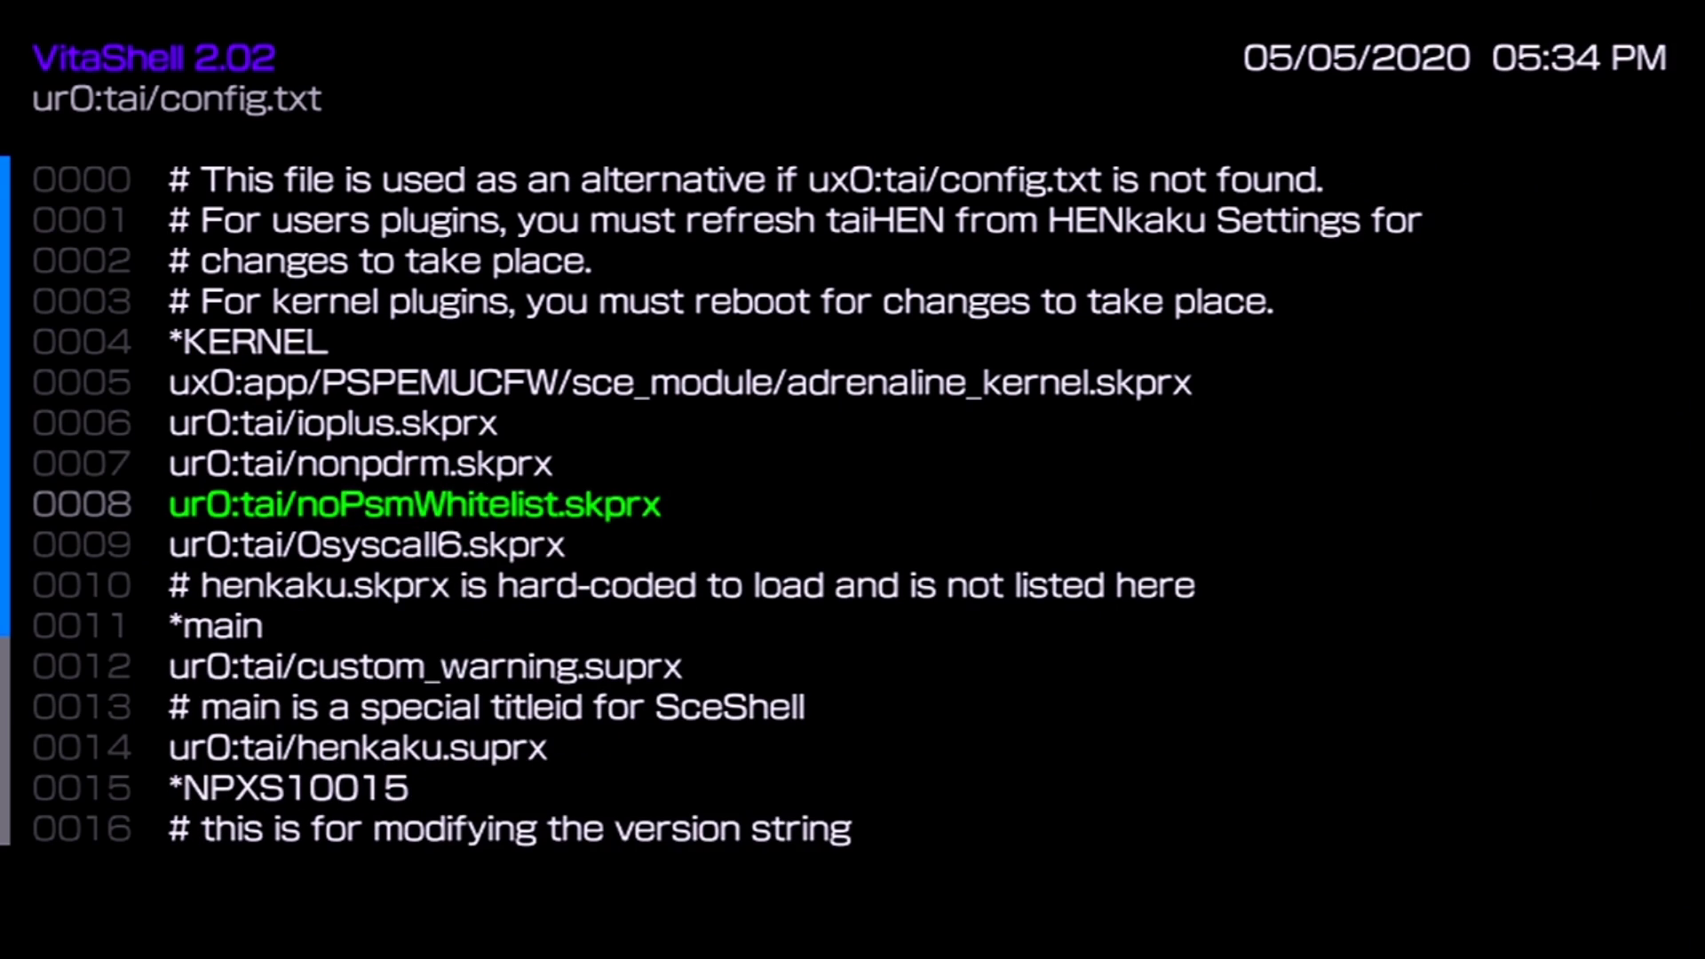
key("Escape")
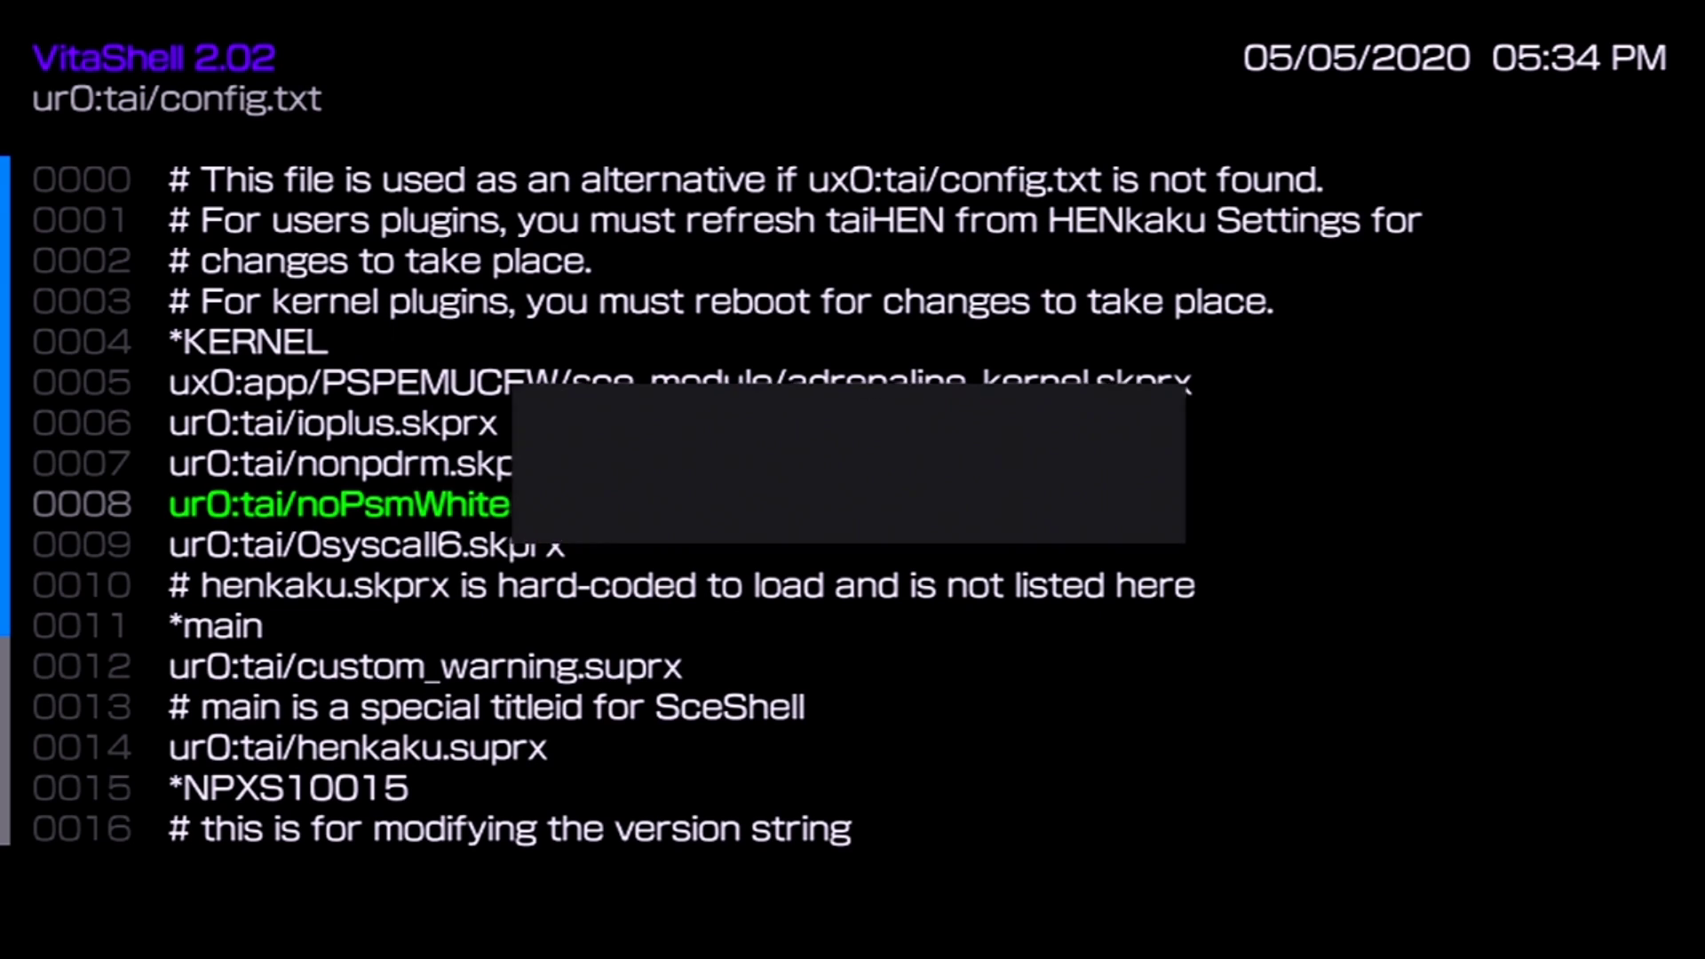
key("Return")
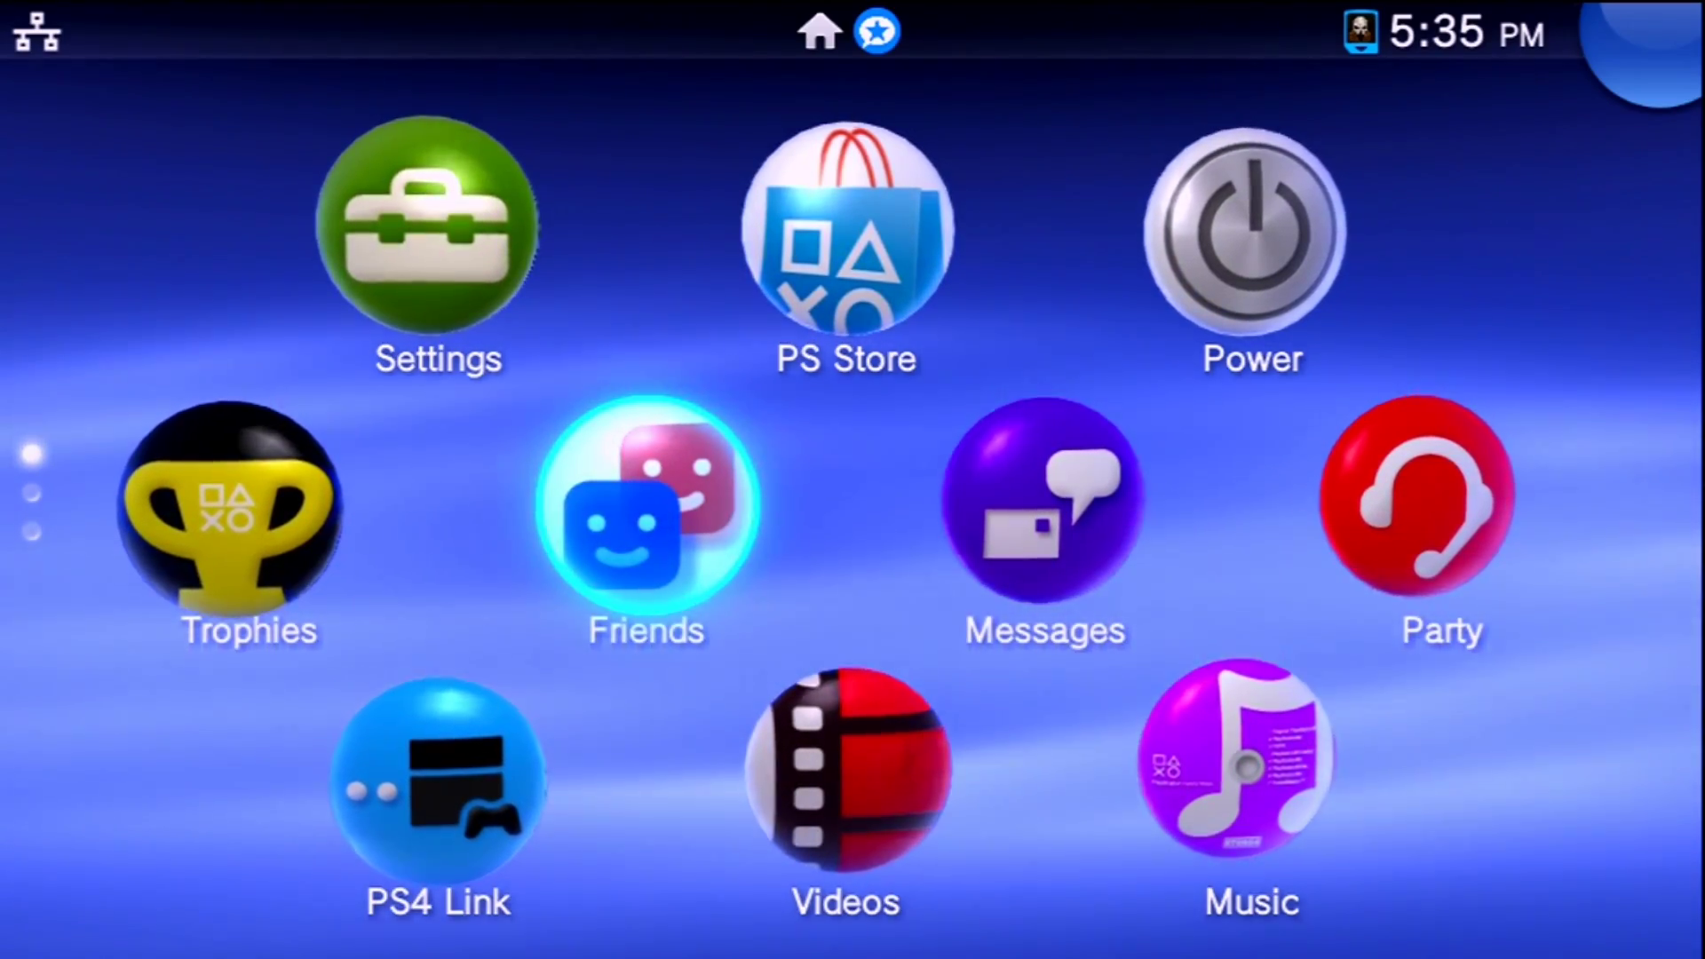
Step: Try to launch DEADBOLT from the last page of the home screen
key("Down")
key("Down")
key("Down")
key("Down")
key("Down")
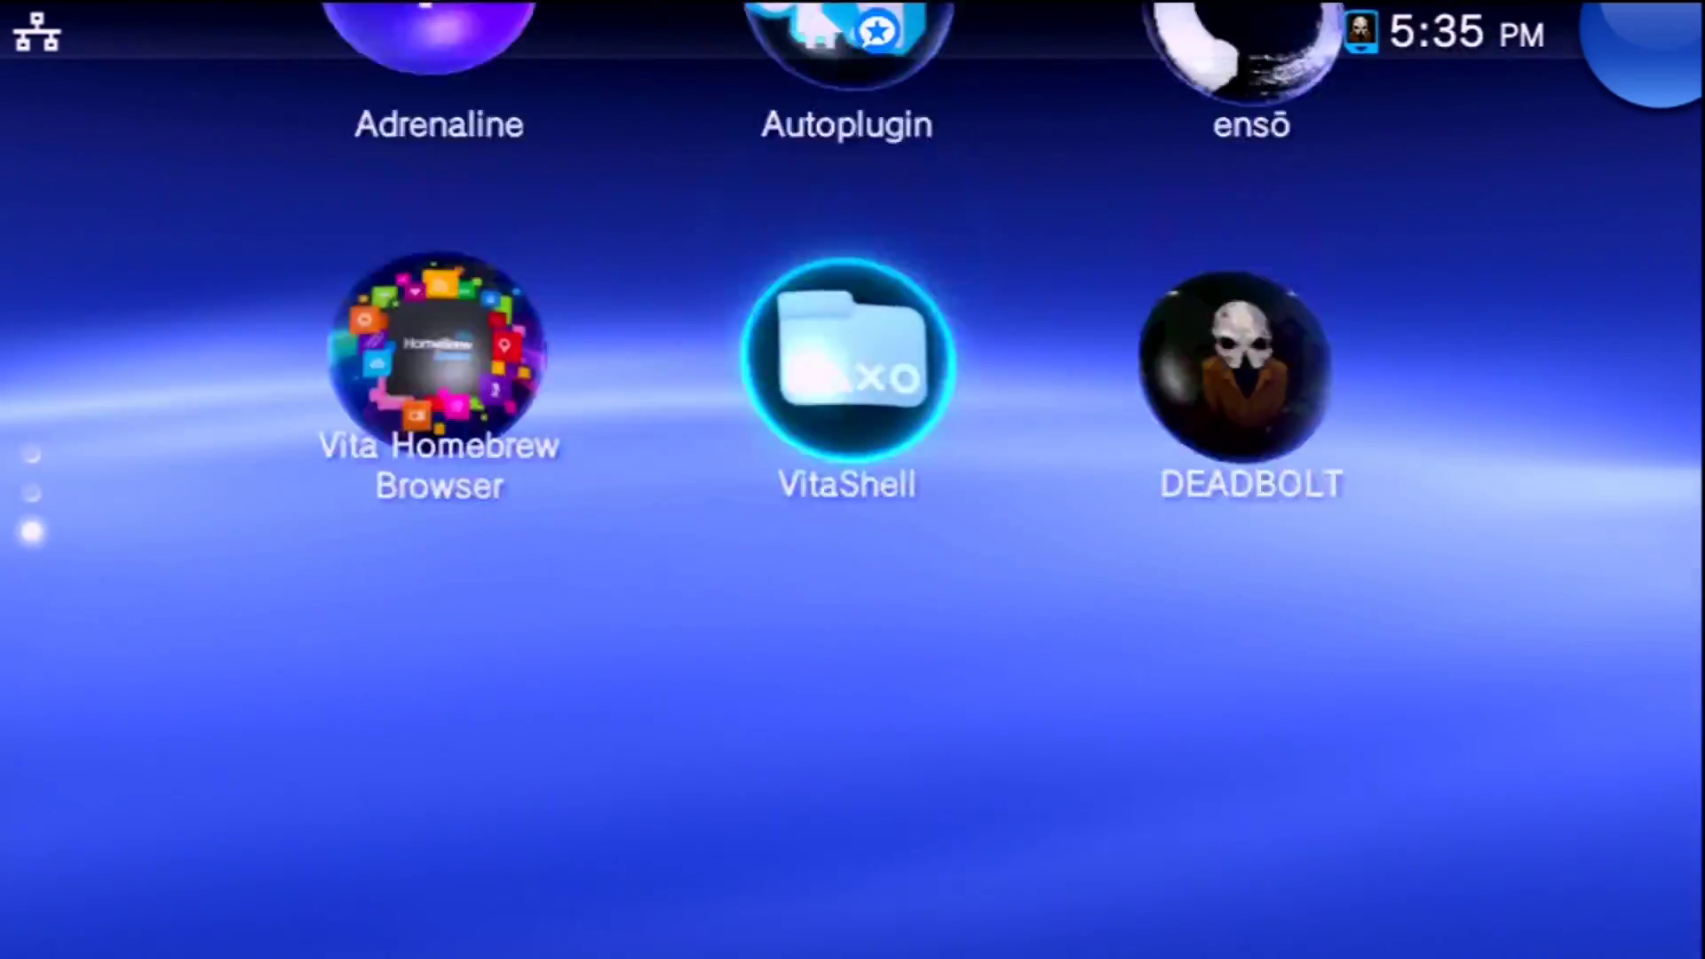
key("Up")
key("Down")
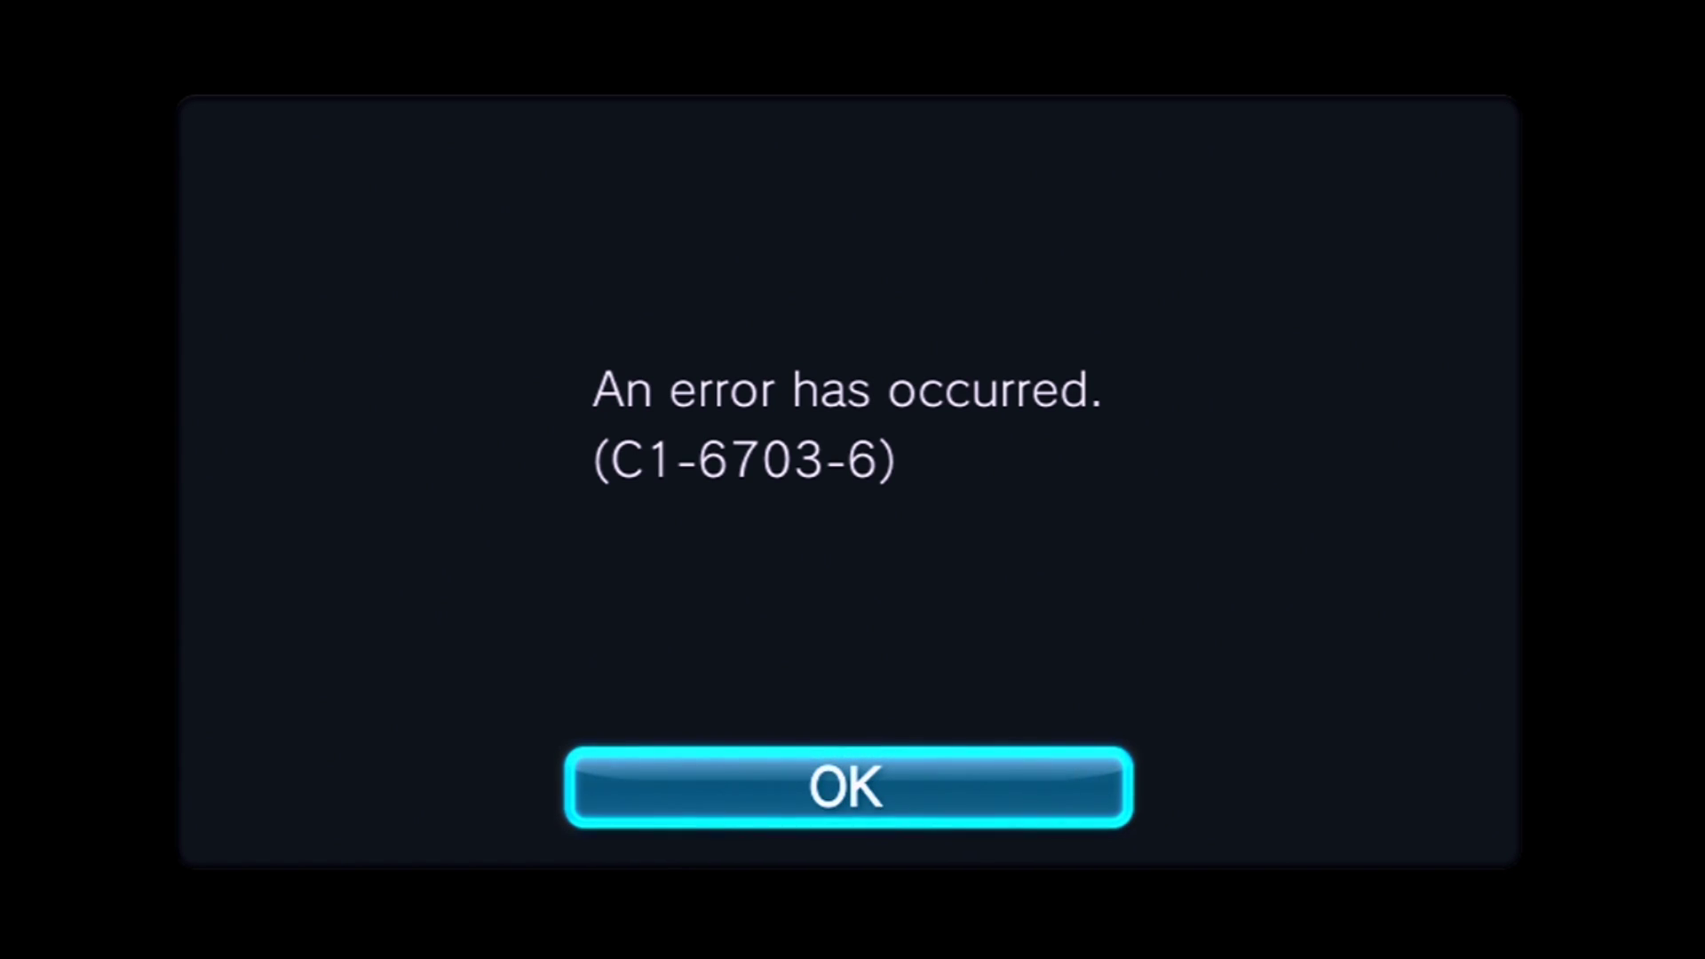
key("Return")
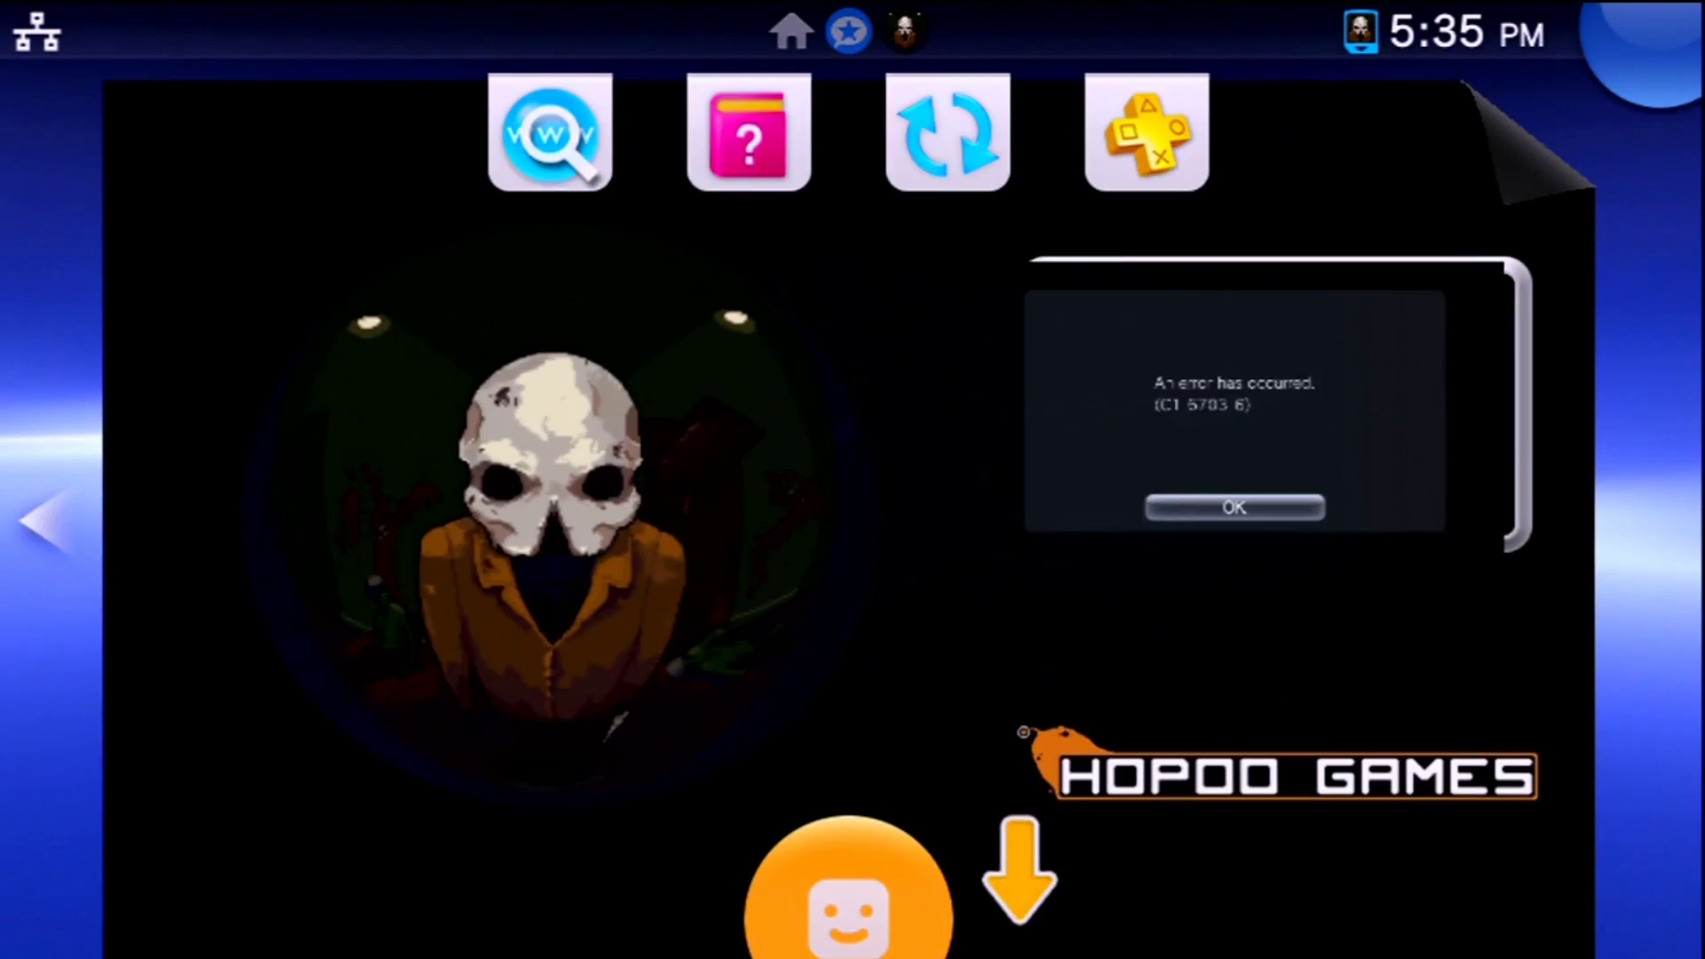
Step: Close the DEADBOLT application page and return to the home screen page containing Autoplugin
left_click_drag(1669, 53, 177, 888)
left_click_drag(443, 479, 1331, 479)
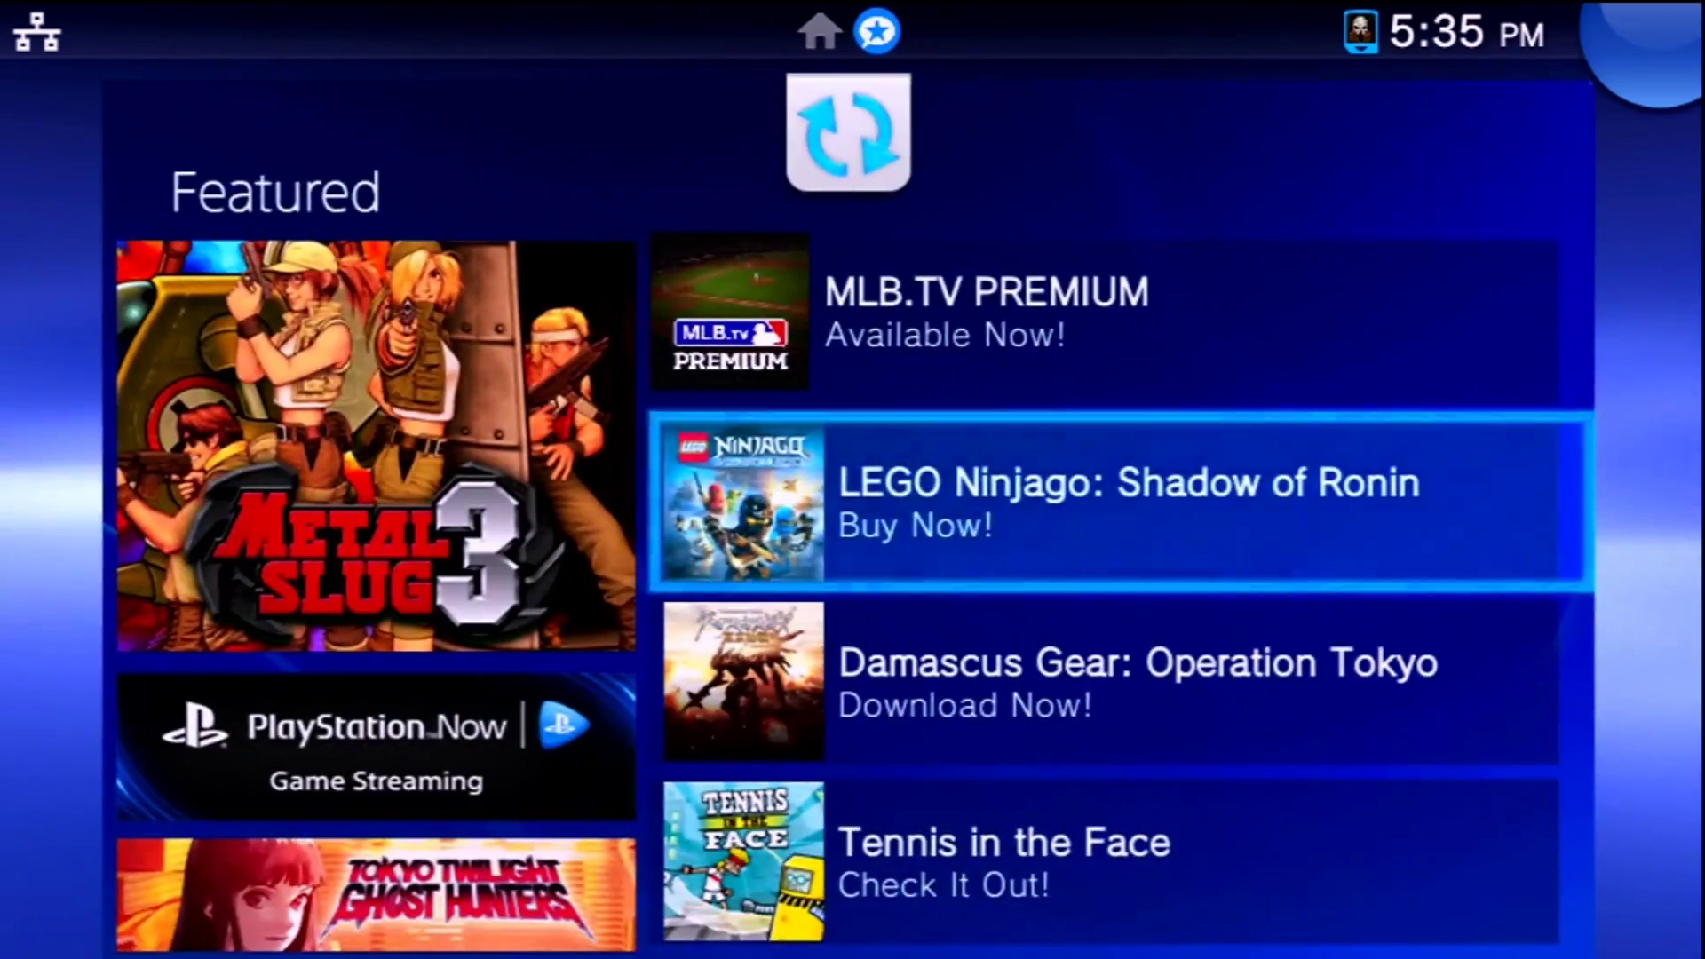
left_click_drag(852, 711, 852, 267)
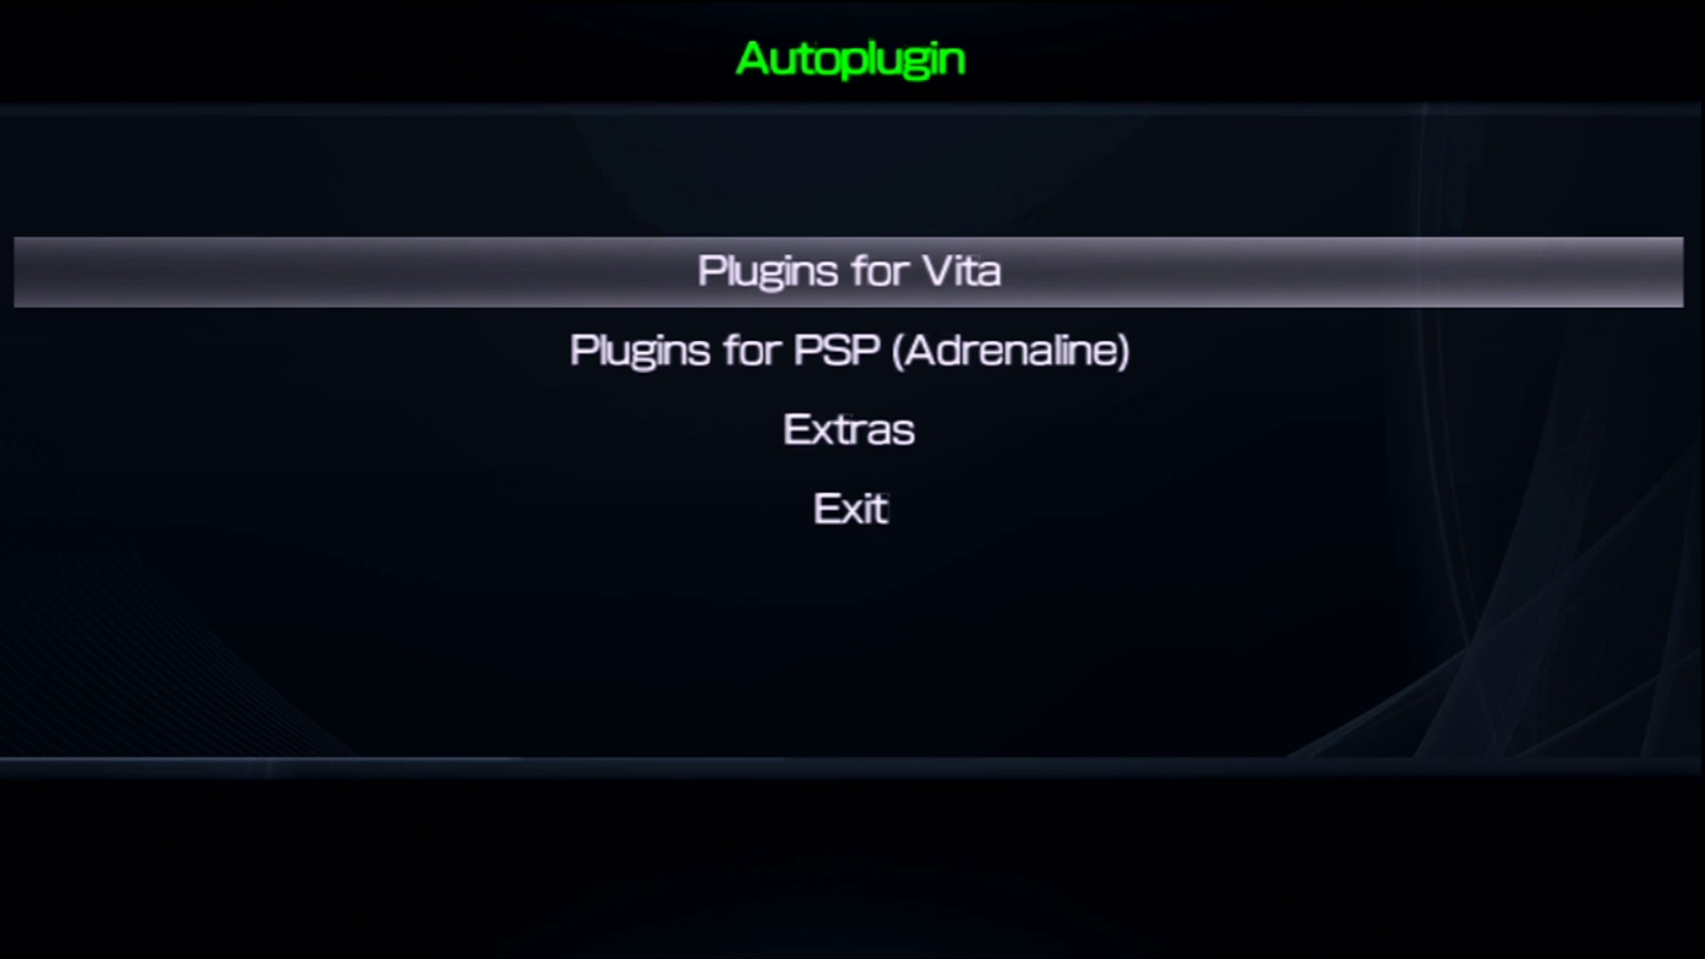
Step: In Autoplugin, view the list of installable Vita plugins for ur0:, then return to the Vita Plugins menu
key("Return")
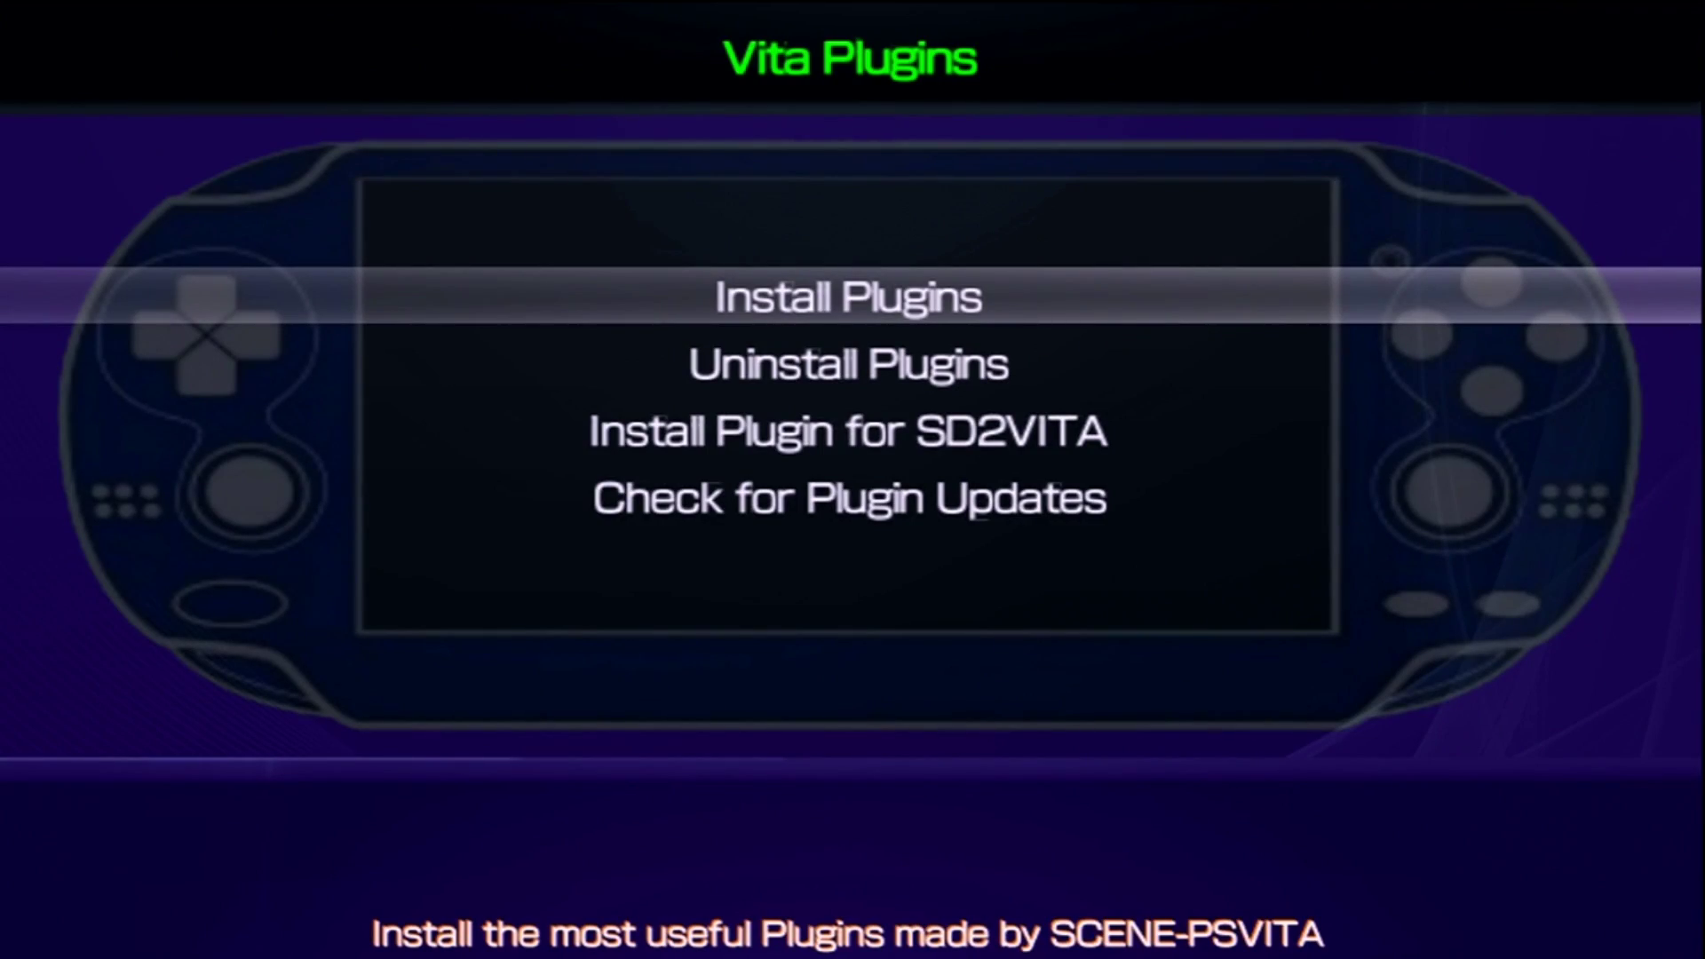
key("Return")
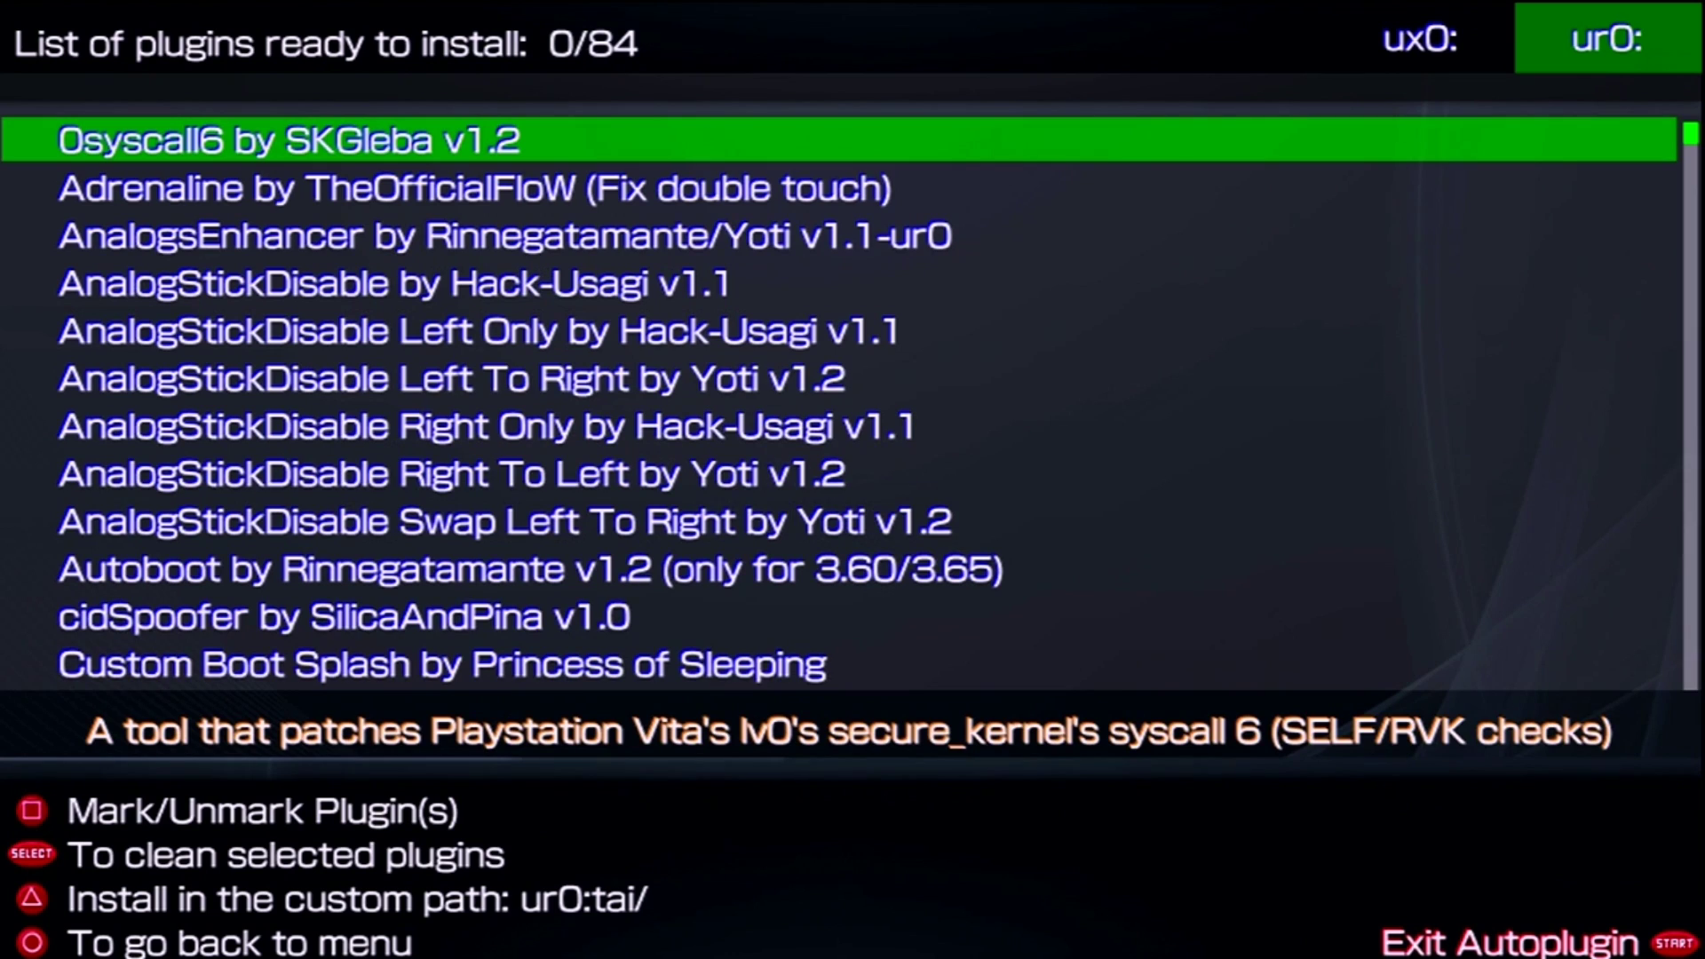
key("Return")
key("Escape")
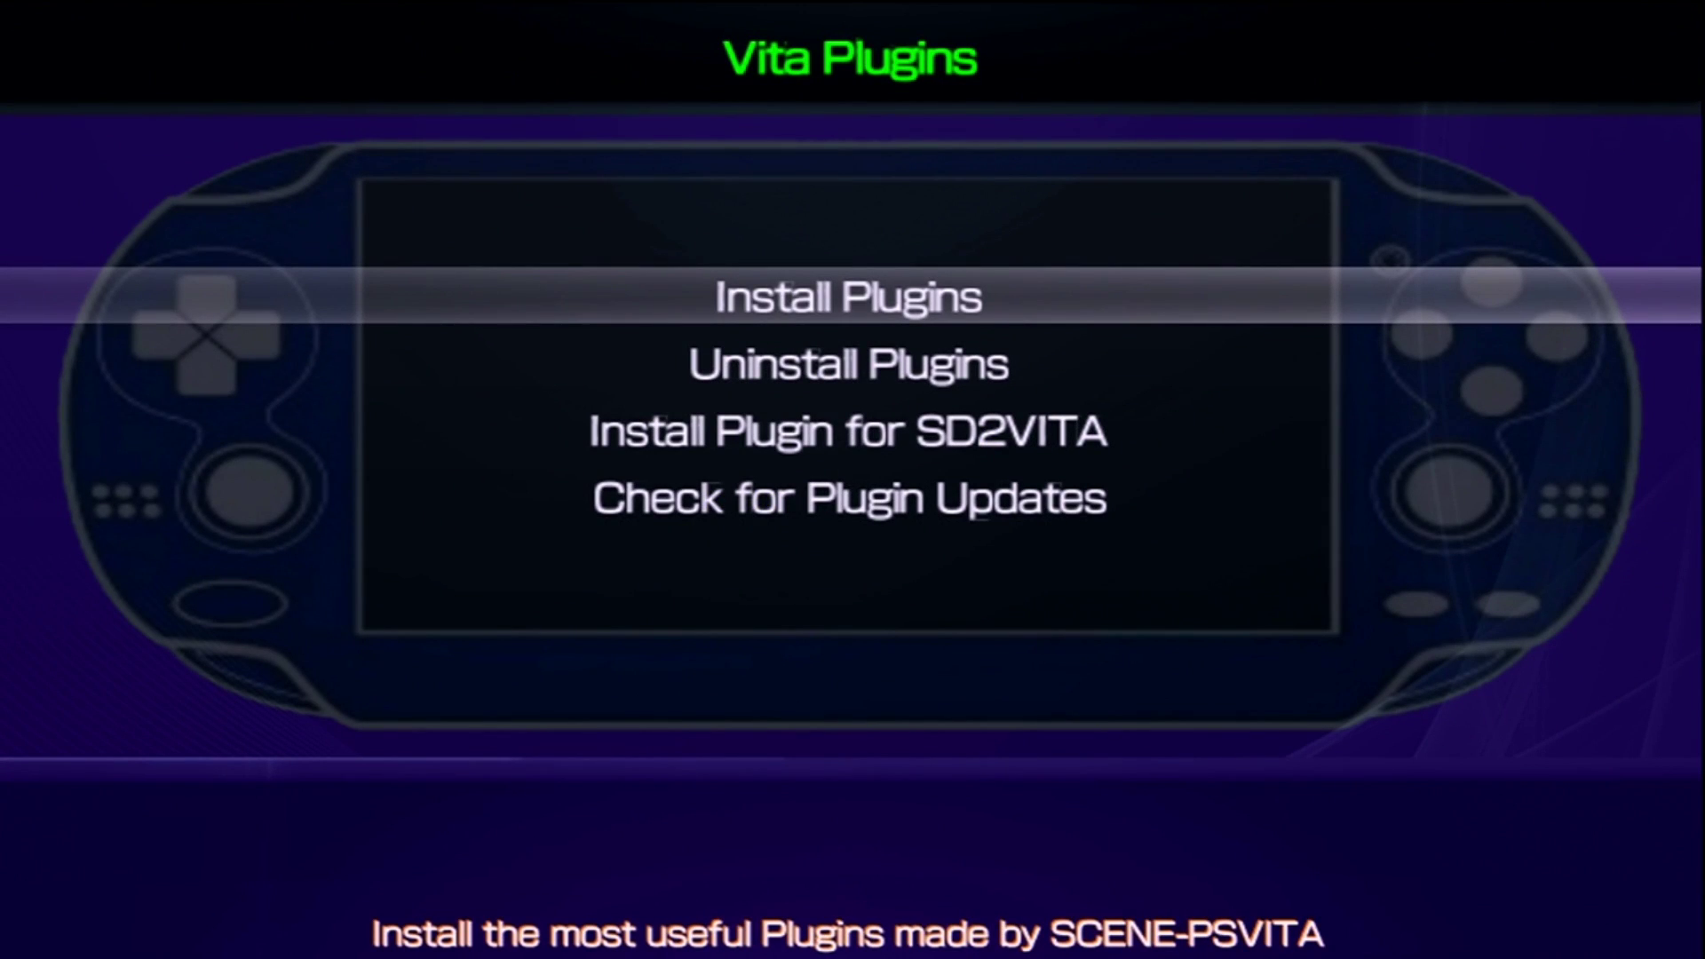
Step: Review the *KERNEL plugins in the uninstall list for ur0:tai/config.txt without removing any
key("Down")
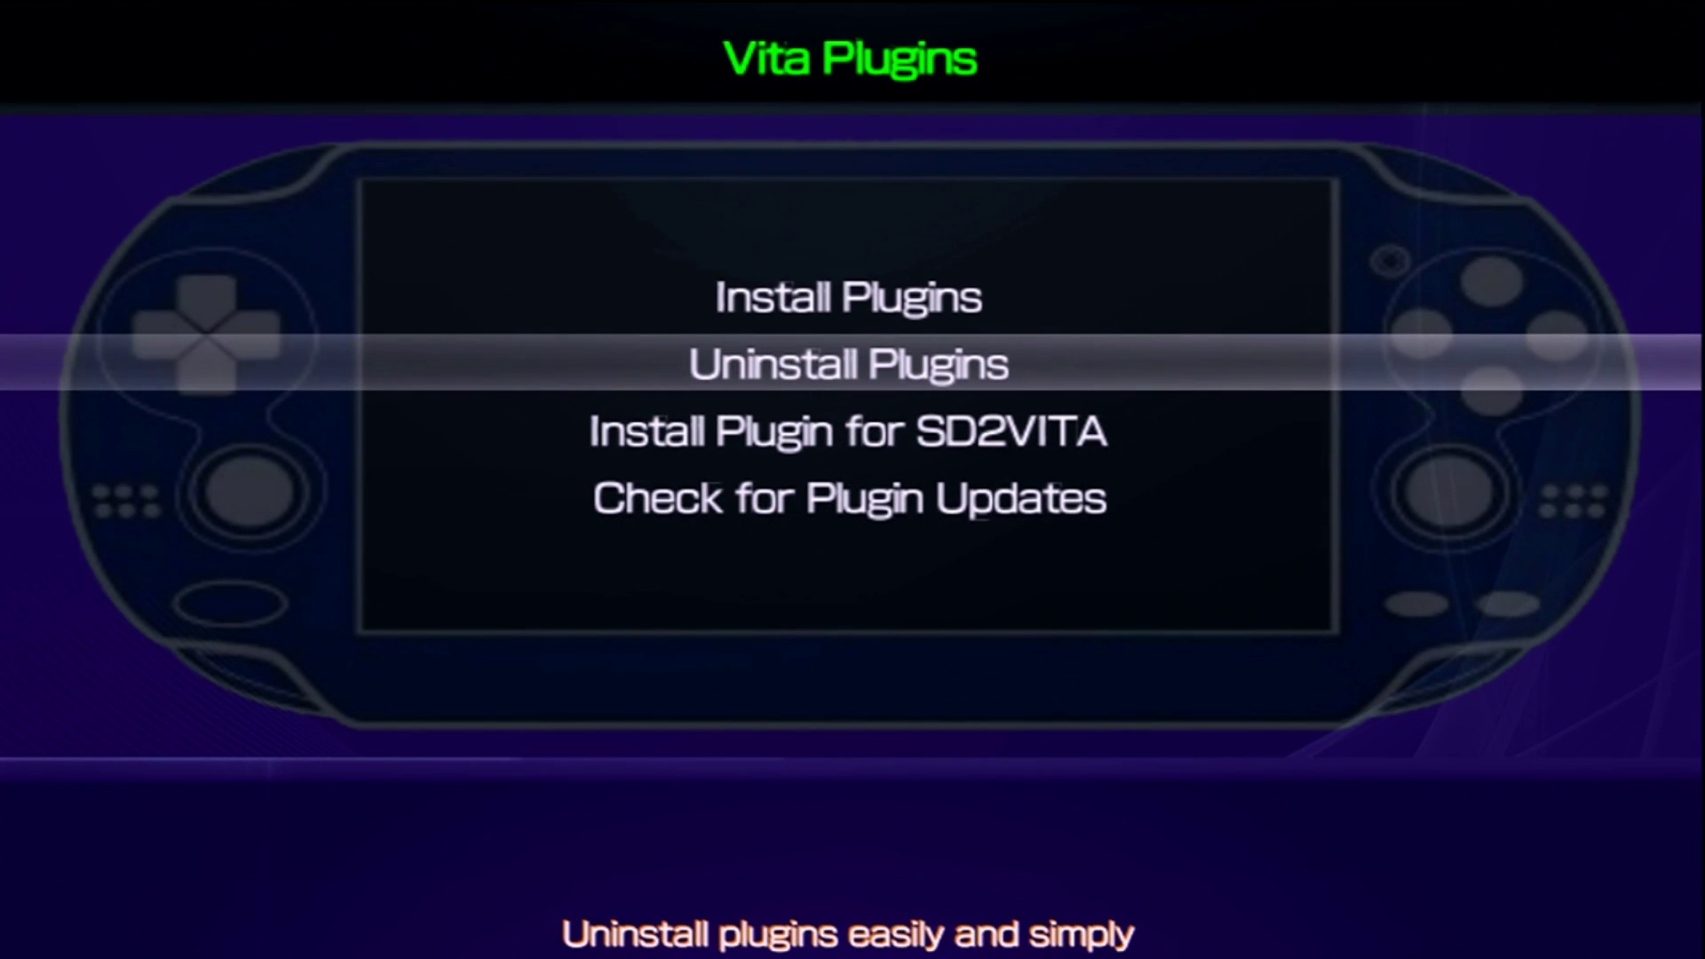
key("Return")
key("Down")
key("Down")
key("Down")
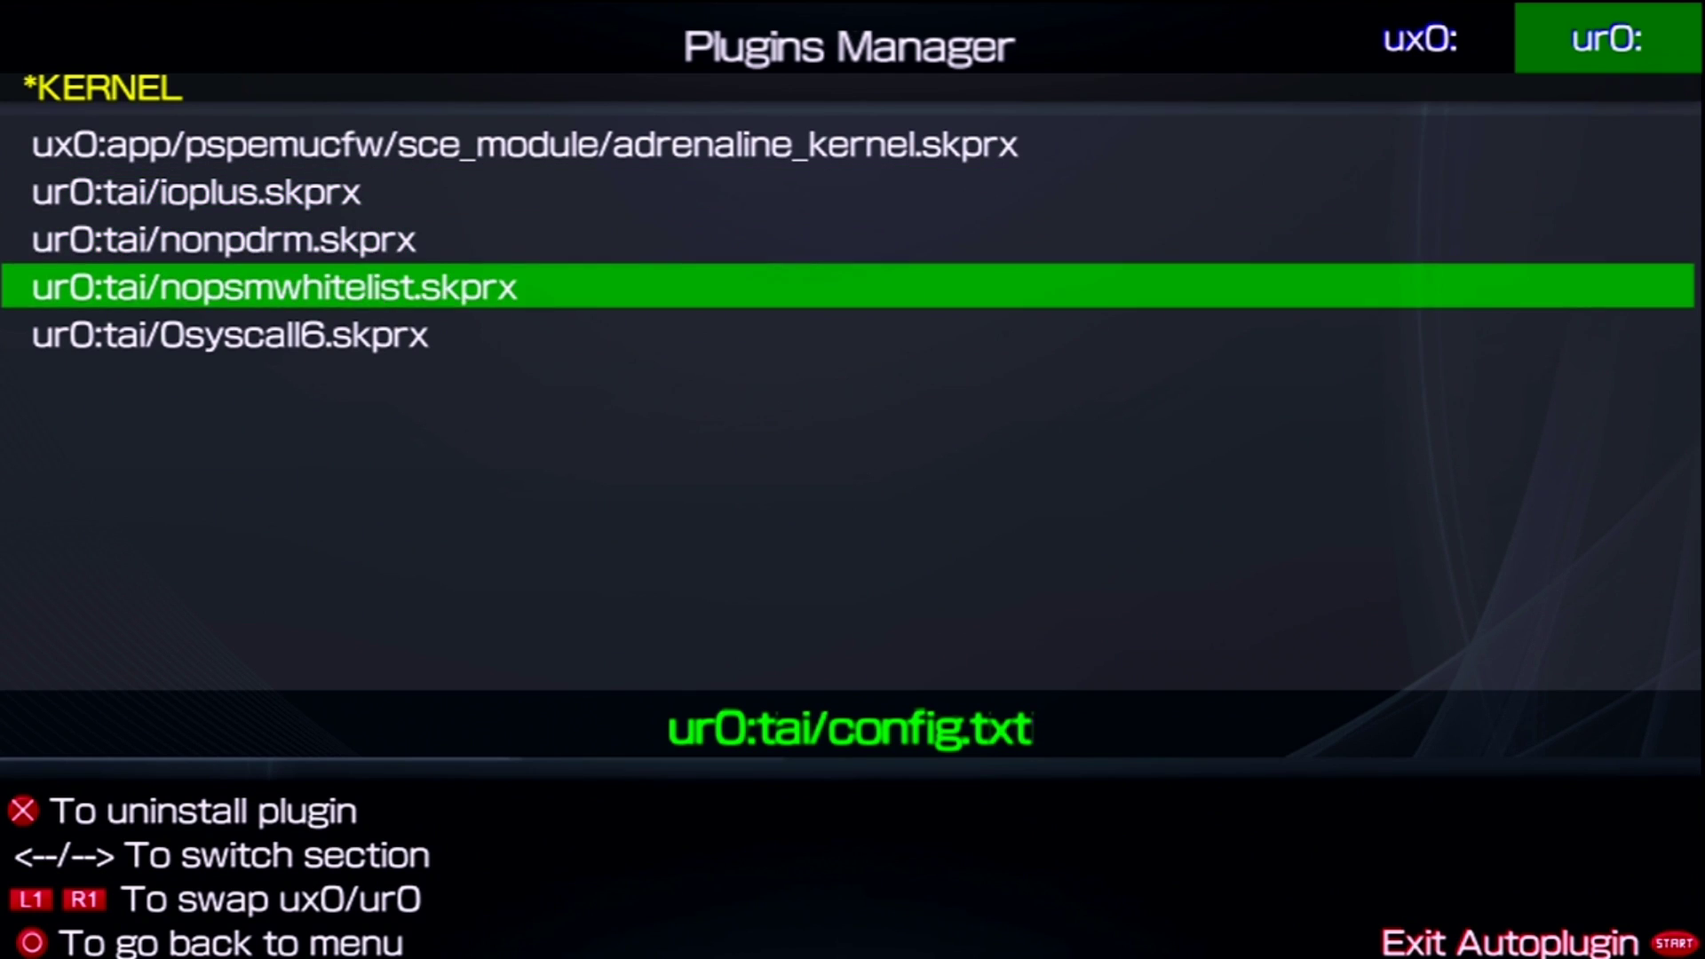
key("Down")
key("Up")
key("Up")
key("Up")
key("Down")
key("Down")
key("Down")
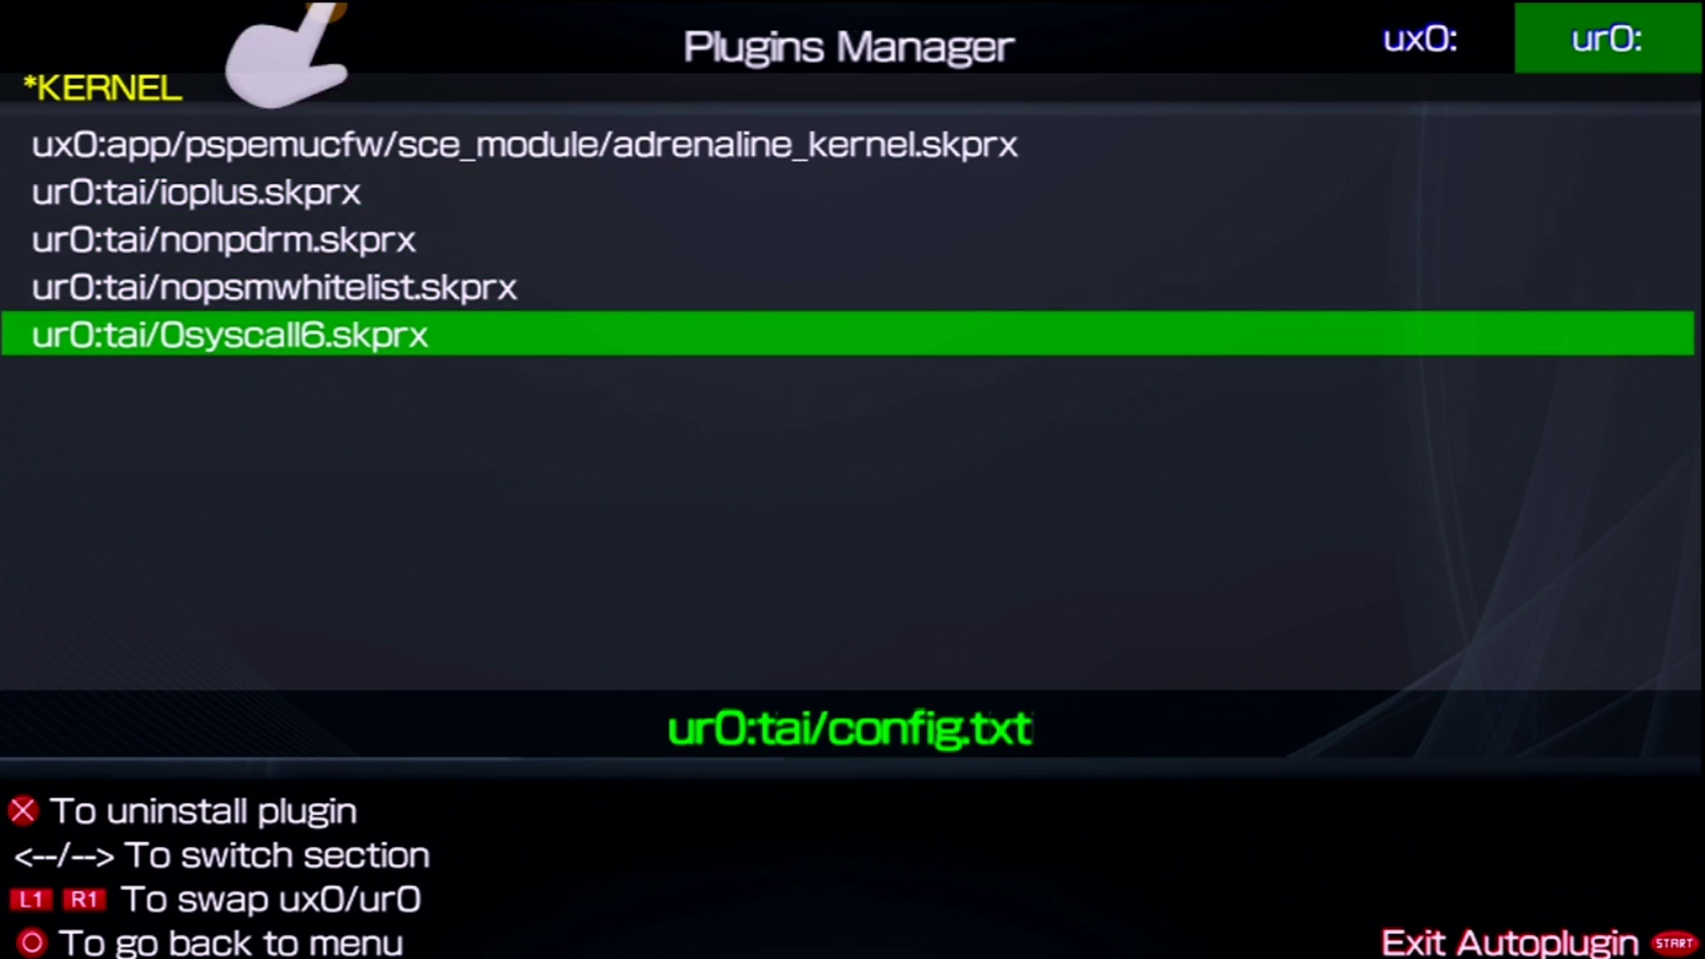
key("Escape")
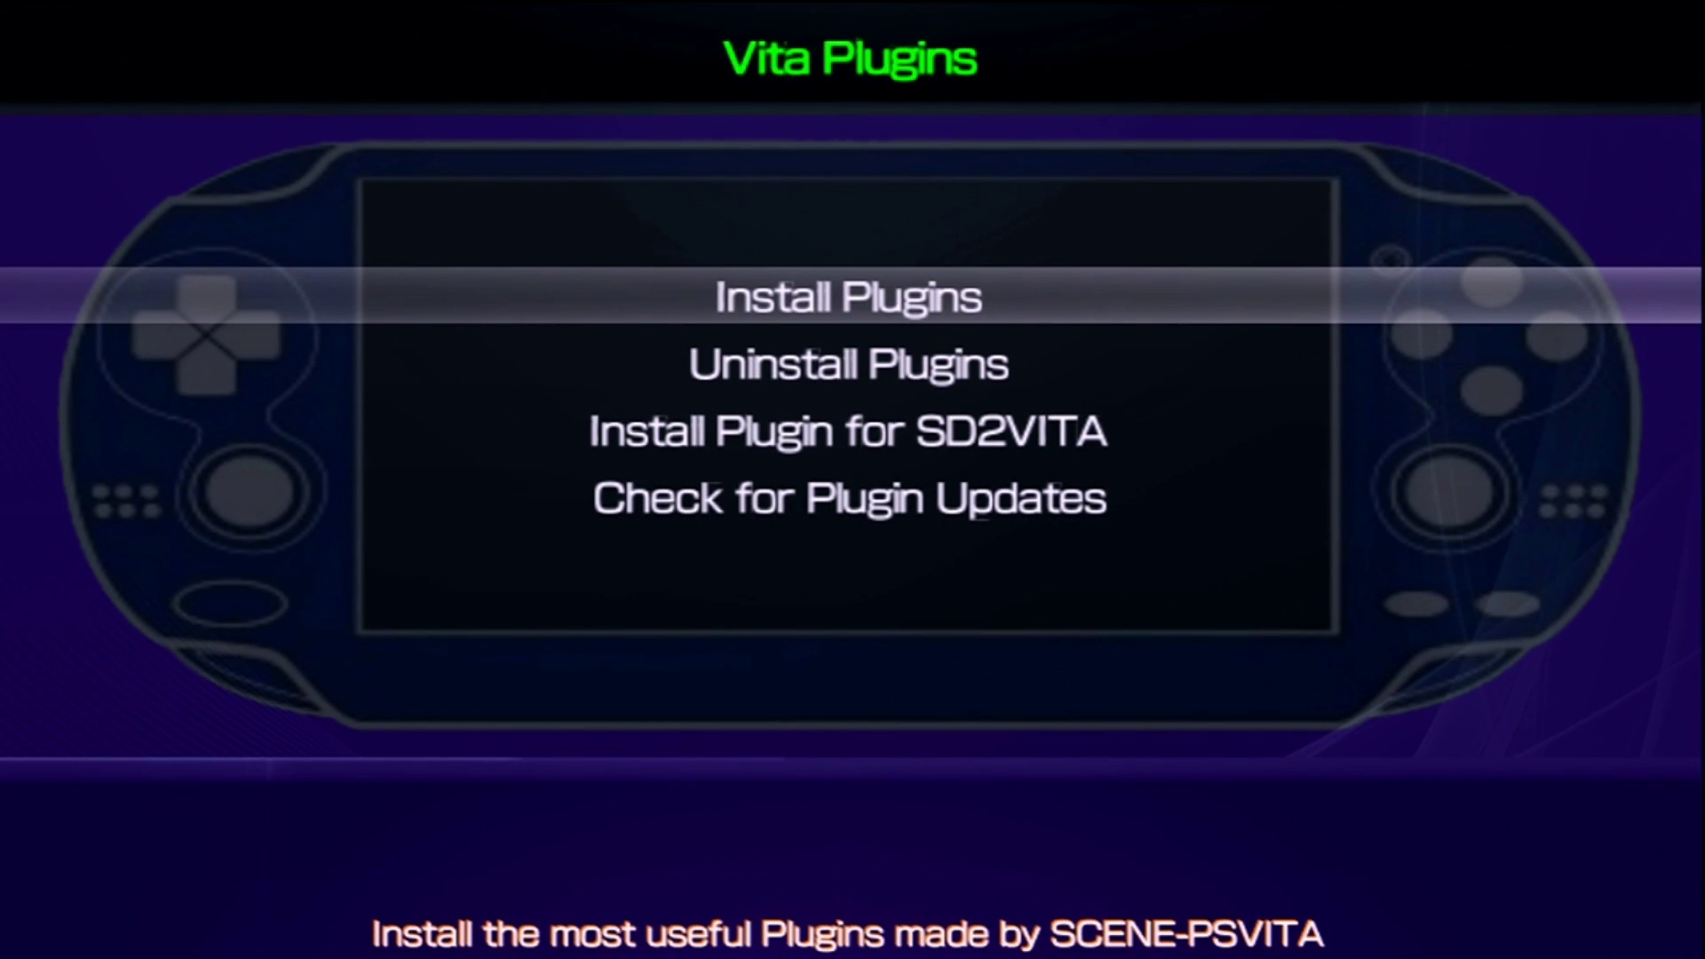
Step: Leave the Vita Plugins menu and exit Autoplugin
key("Escape")
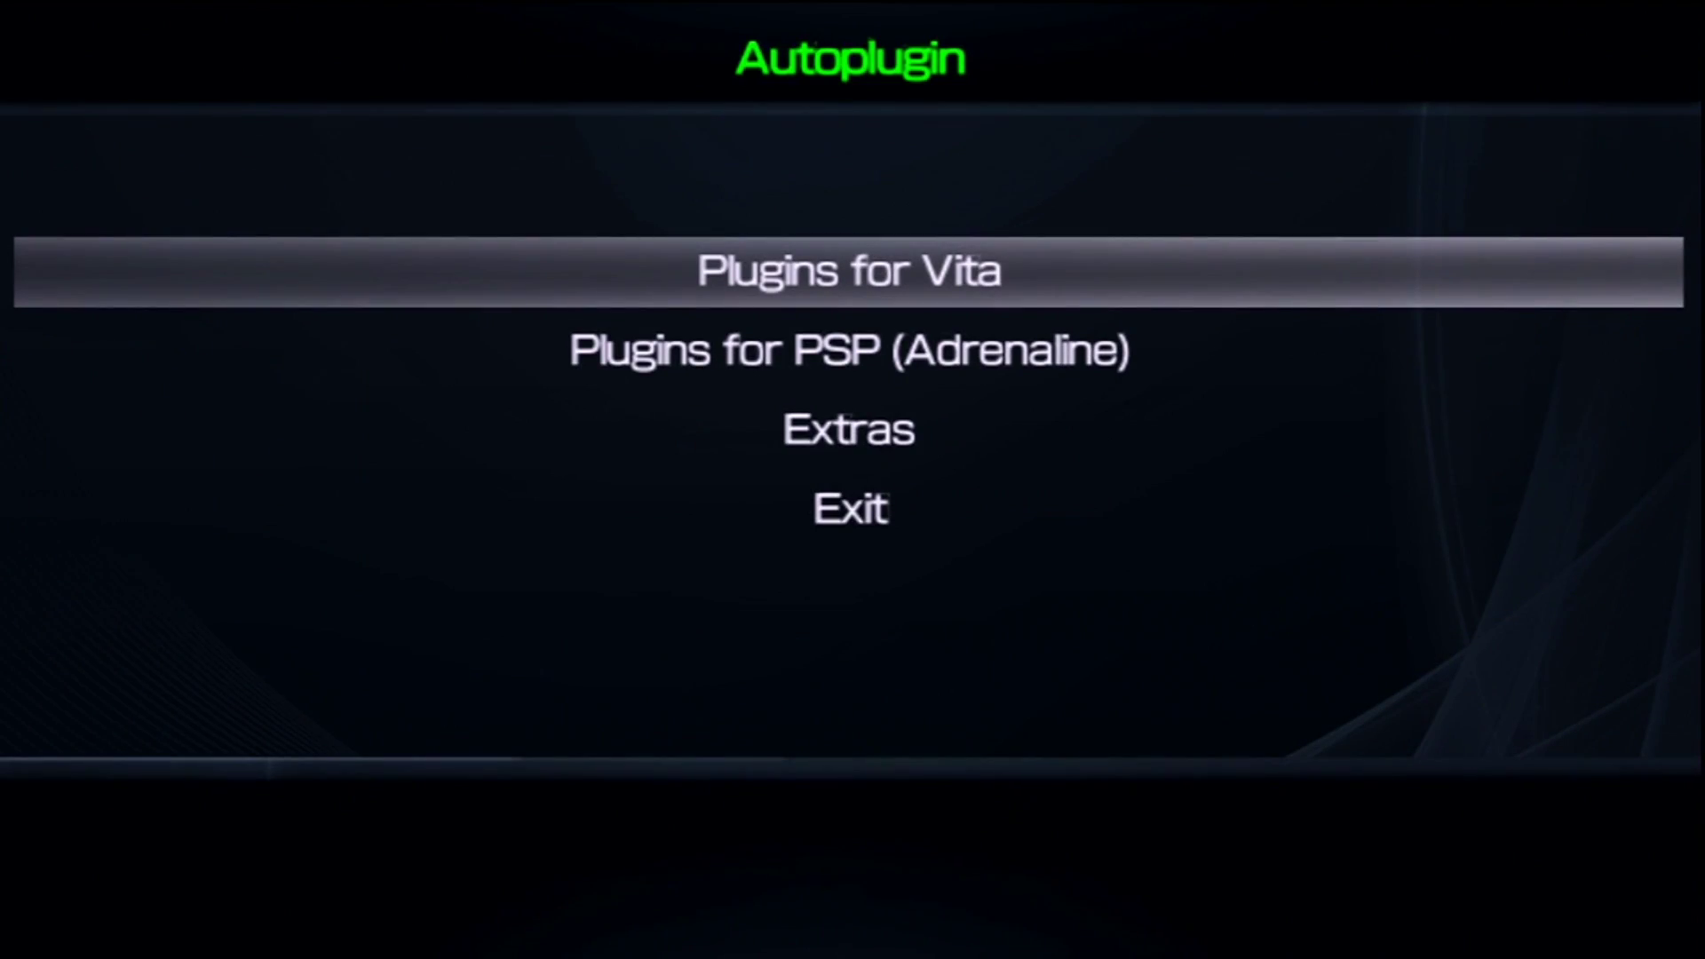
key("Down")
key("Down")
key("Down")
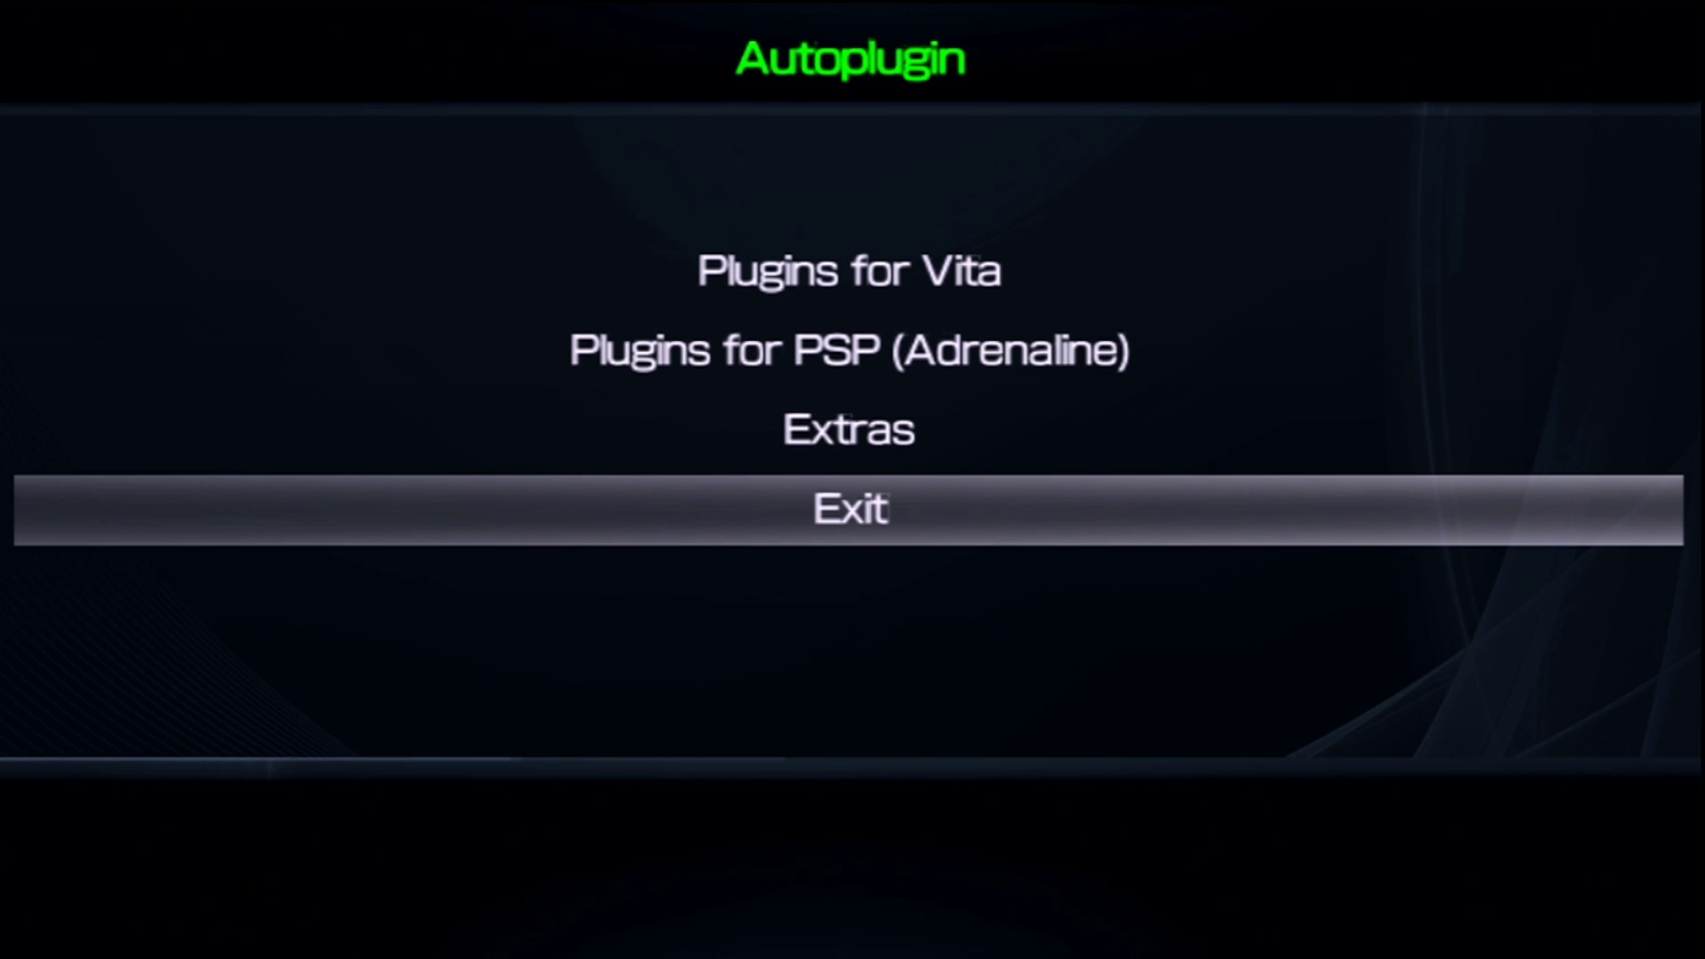
key("Return")
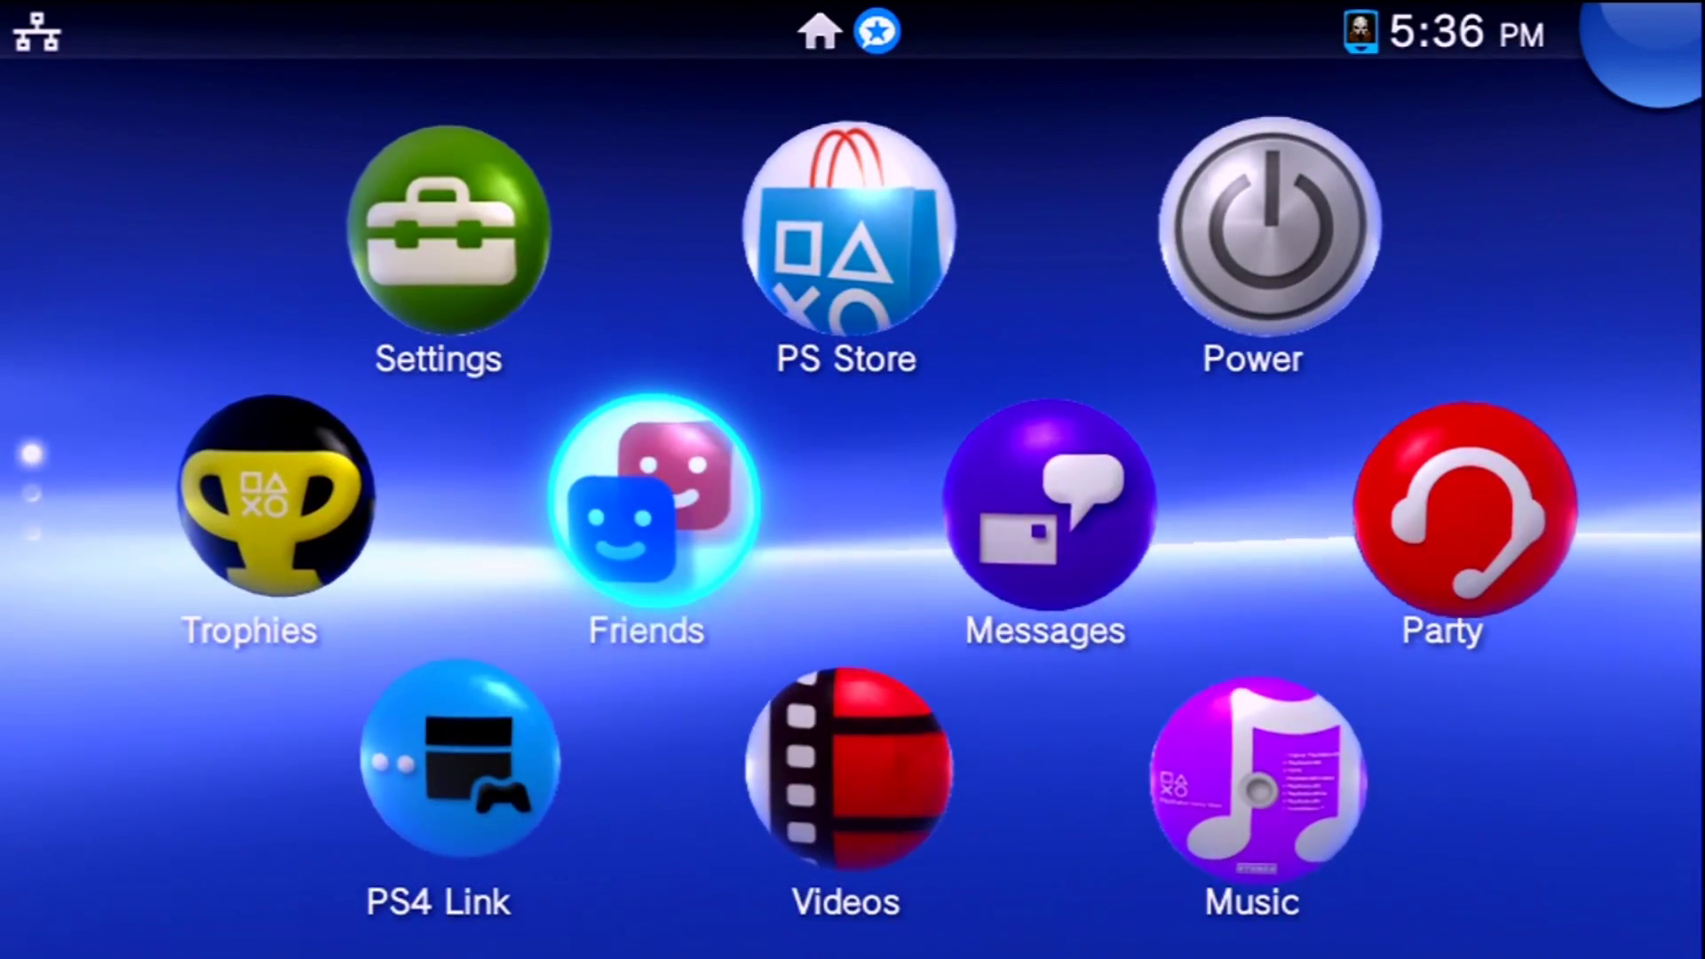
Step: Launch DEADBOLT from the last page of the home screen
key("Down")
key("Down")
key("Down")
key("Down")
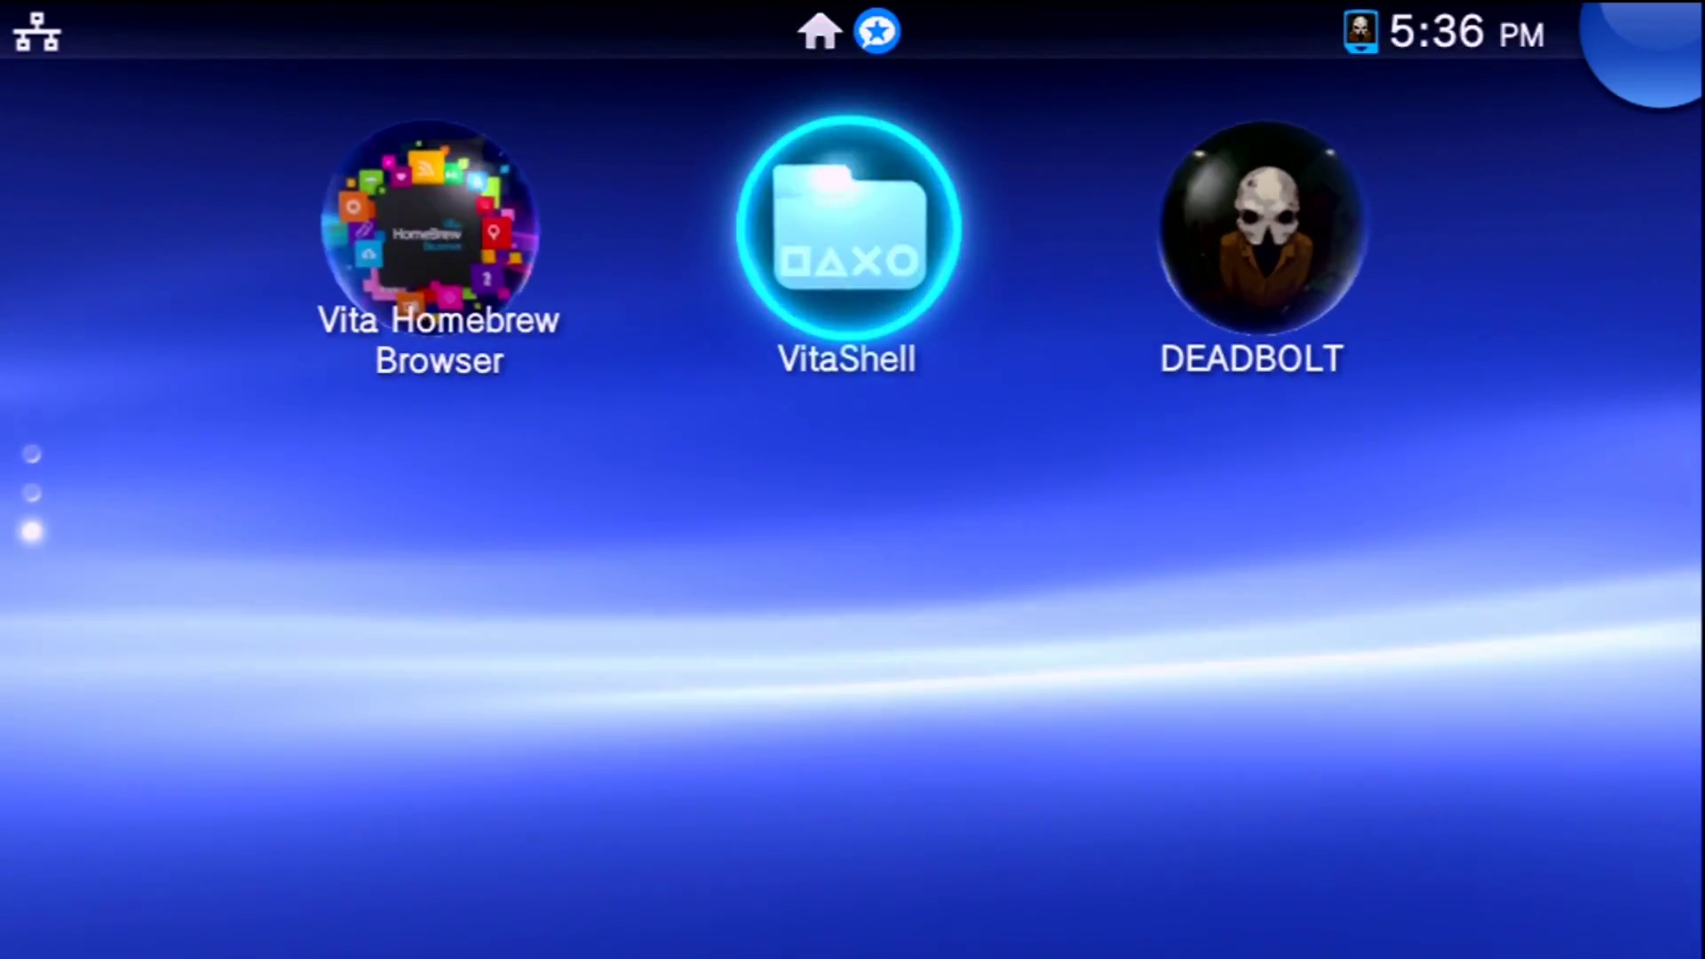
key("Right")
key("Return")
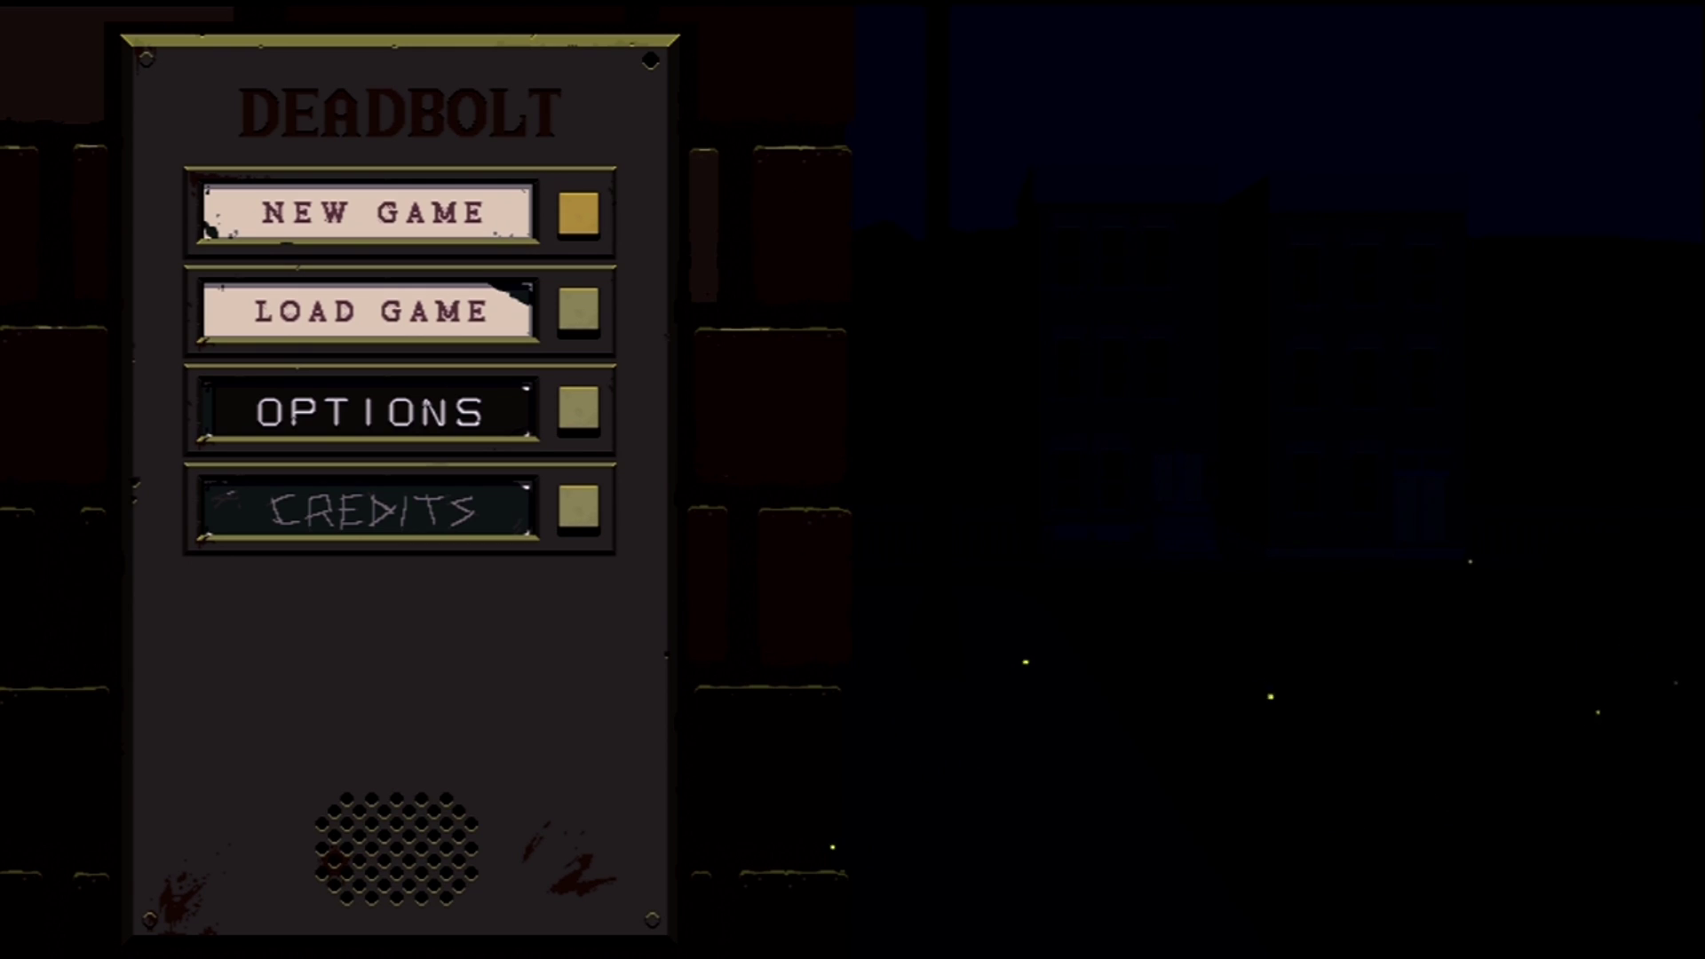
Step: Suspend DEADBOLT, close its application page, and go back to the home screen page with Autoplugin and ensō
key("super")
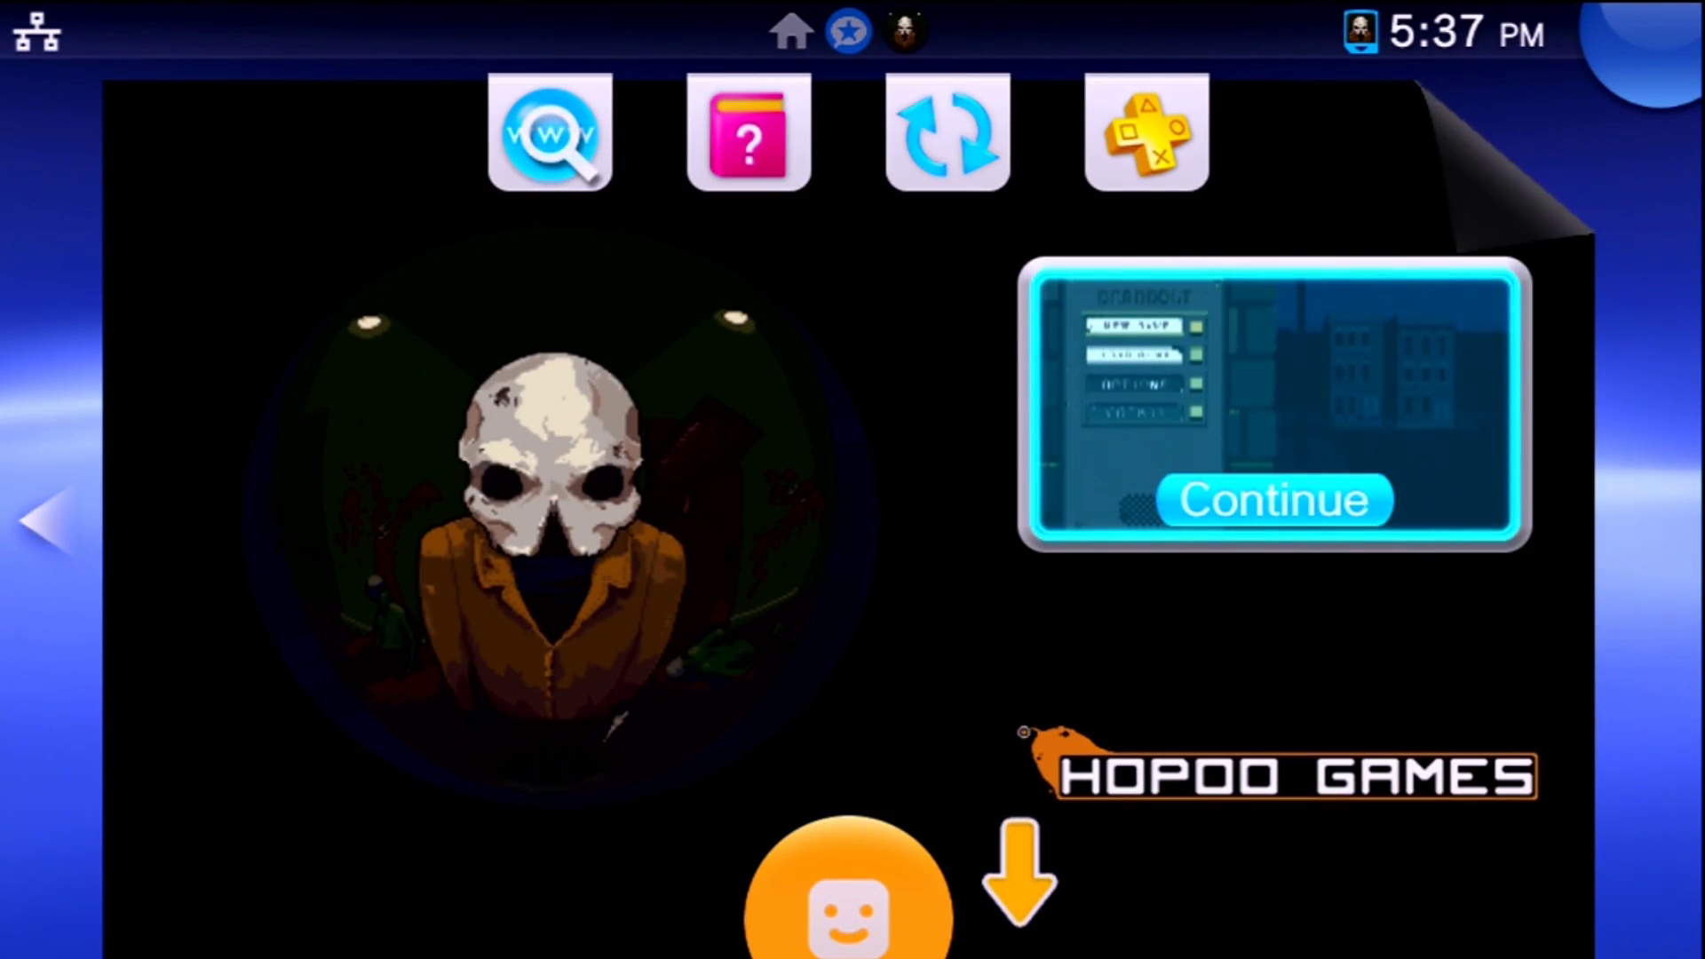
left_click_drag(1669, 35, 888, 950)
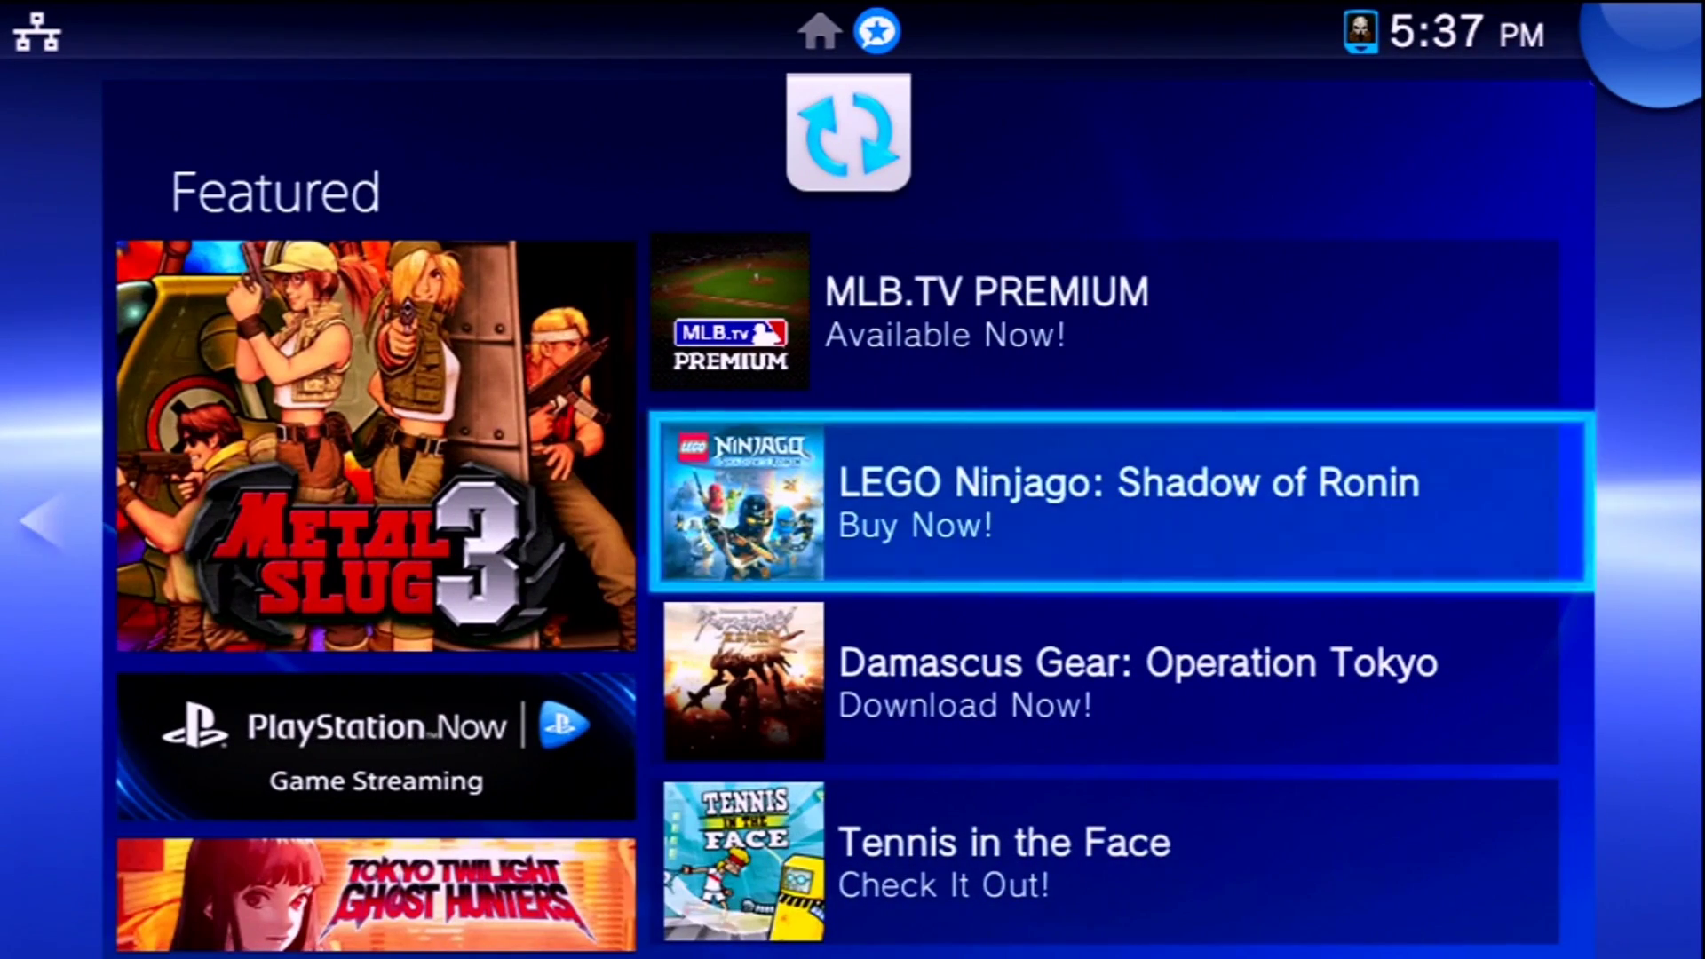
left_click_drag(532, 480, 1243, 480)
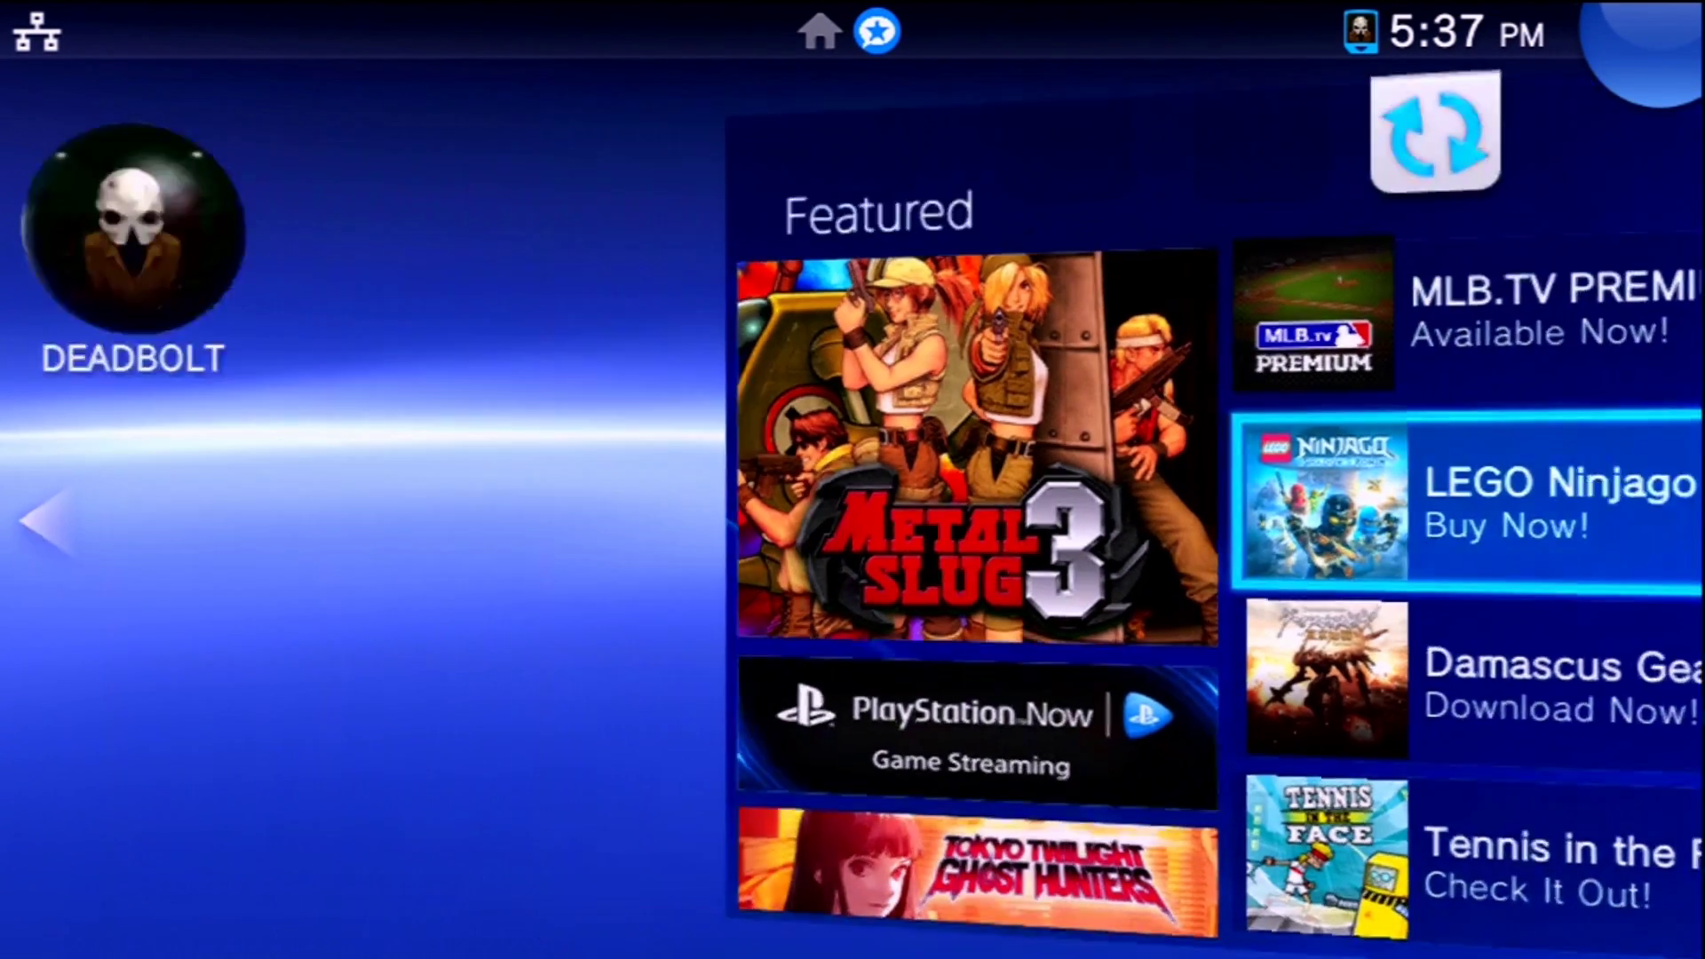
key("Up")
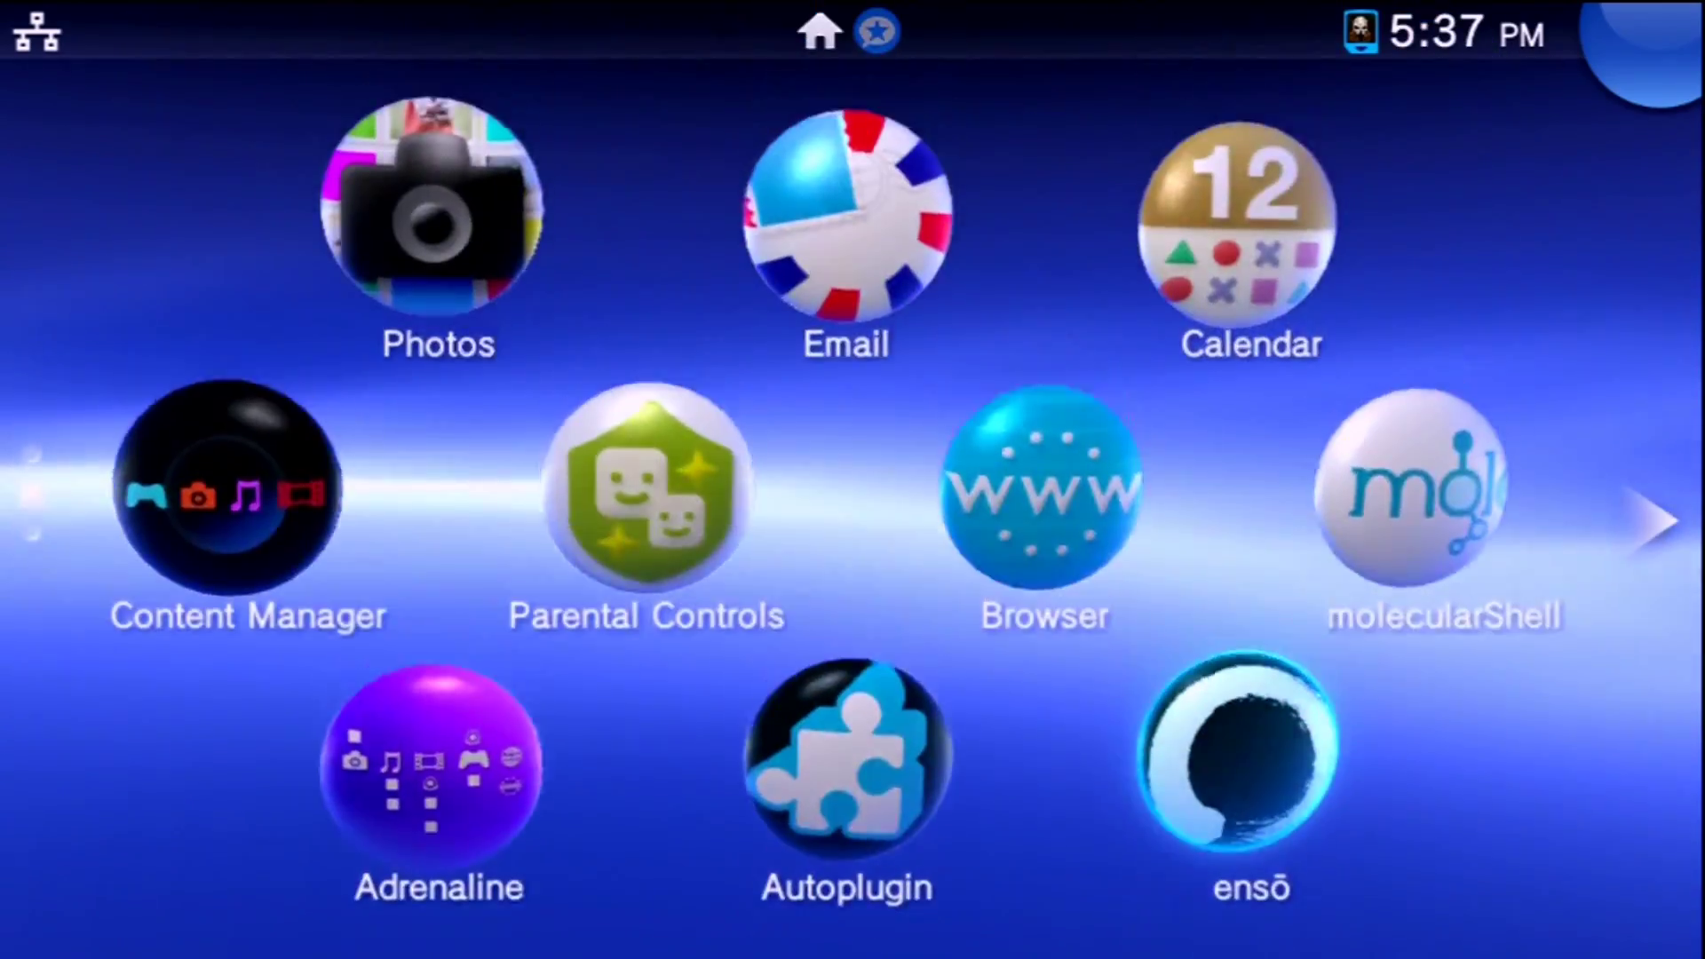